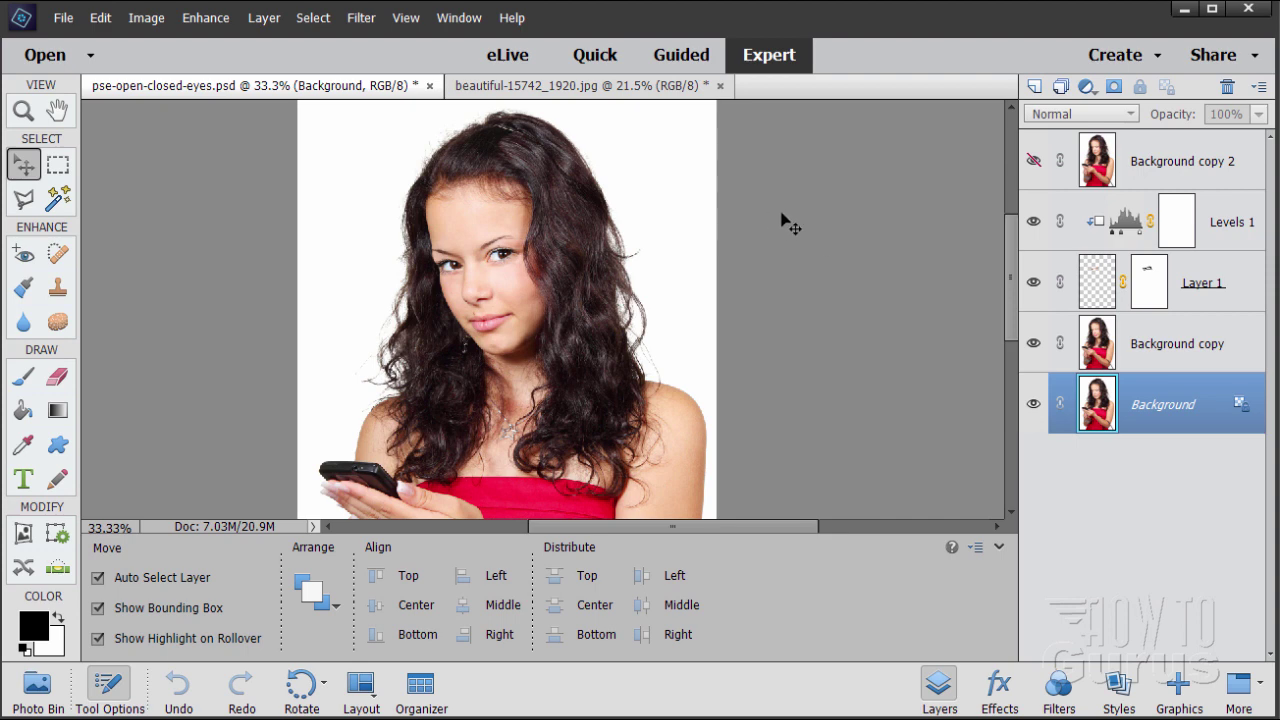
- Compare the retouched portrait with the original by showing and hiding the Background copy 2 layer, and close pse-open-closed-eyes.psd
left_click(1034, 163)
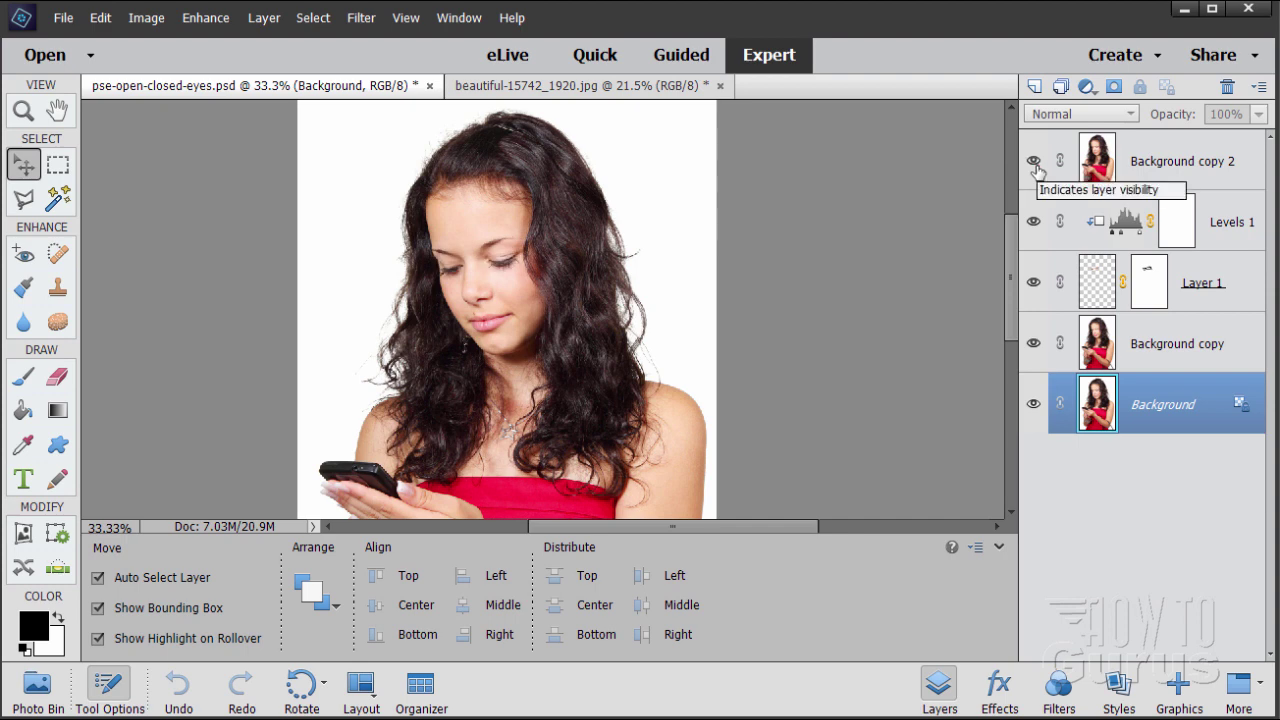
left_click(1035, 165)
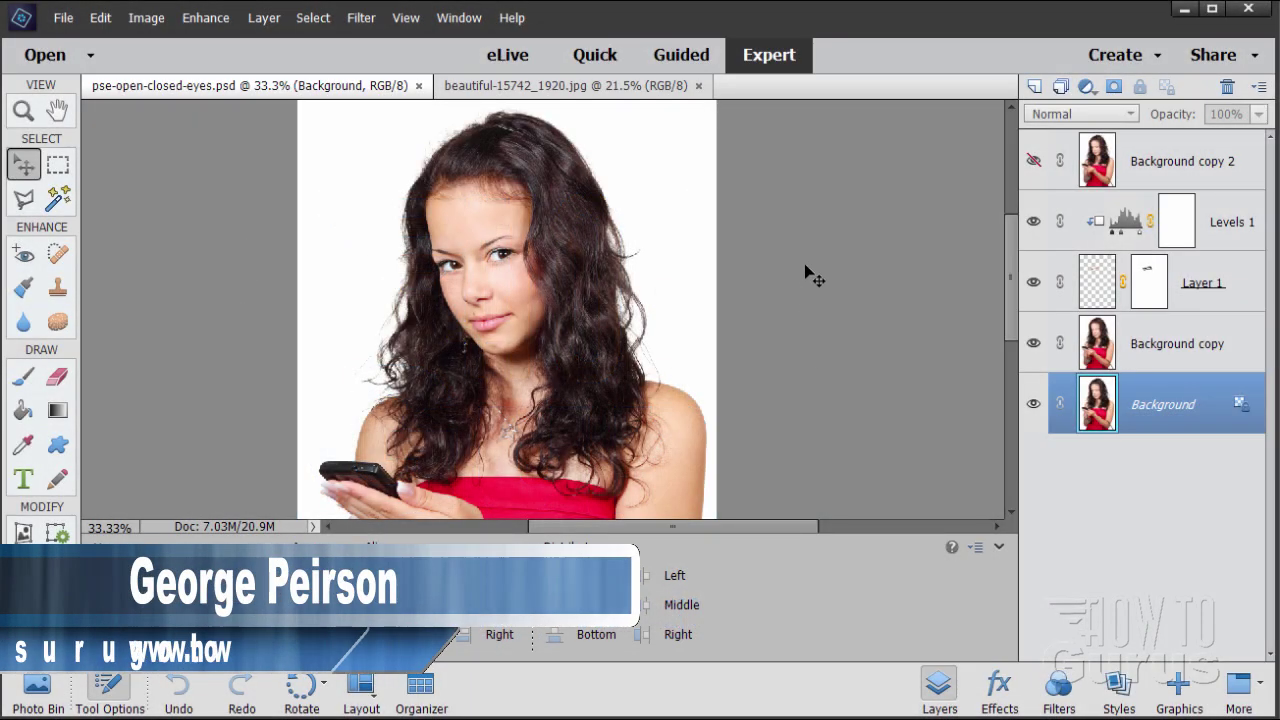
left_click(419, 86)
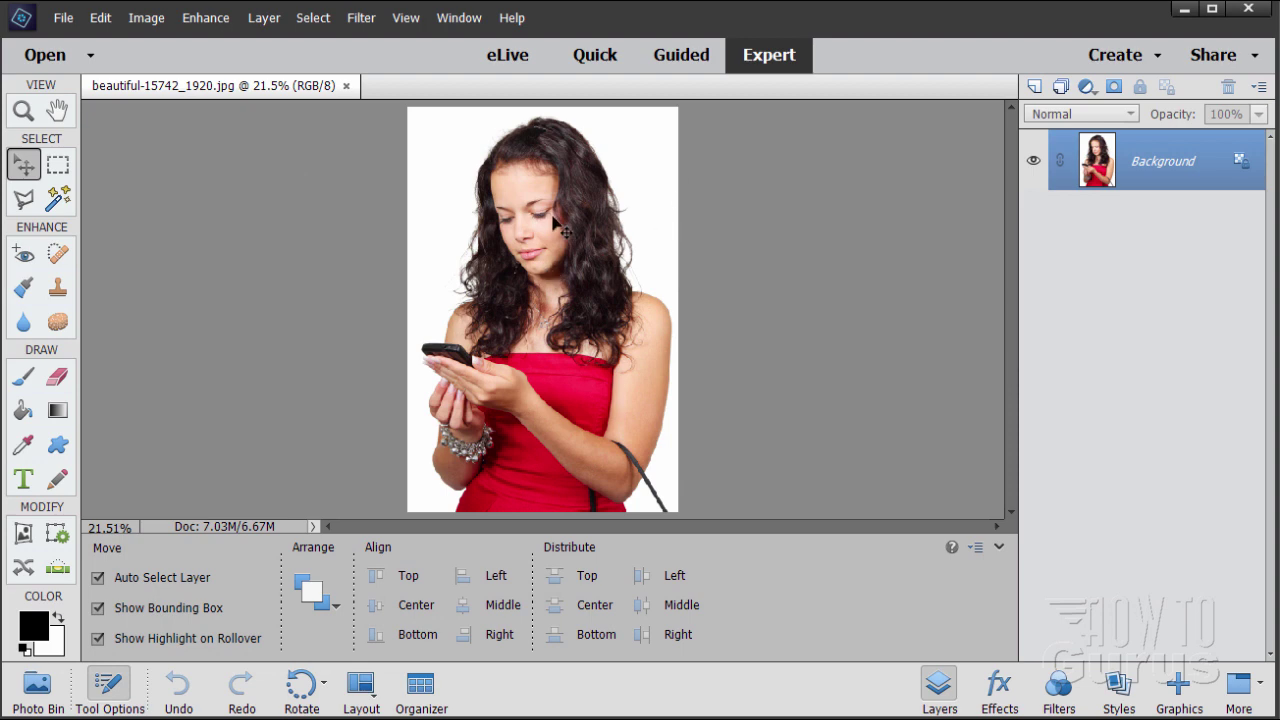
- Open the Open Closed Eyes correction for the portrait and move its dialog fully into view
left_click(24, 113)
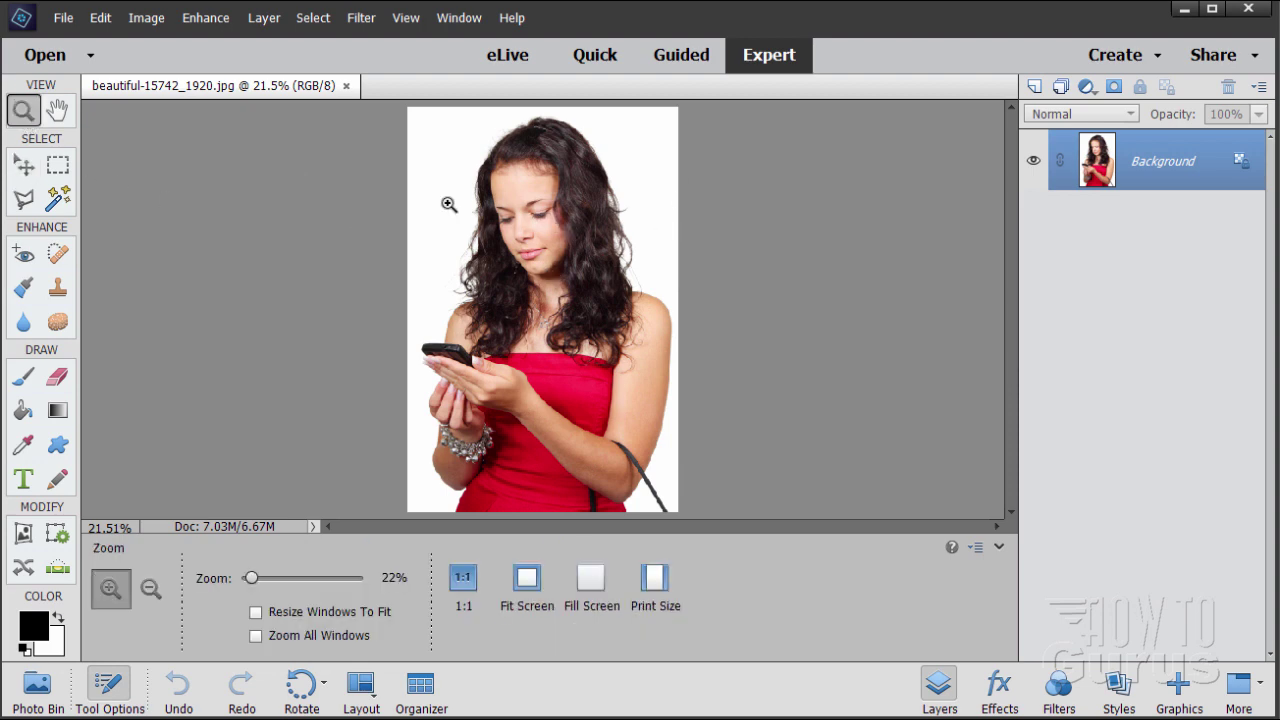
left_click(540, 218)
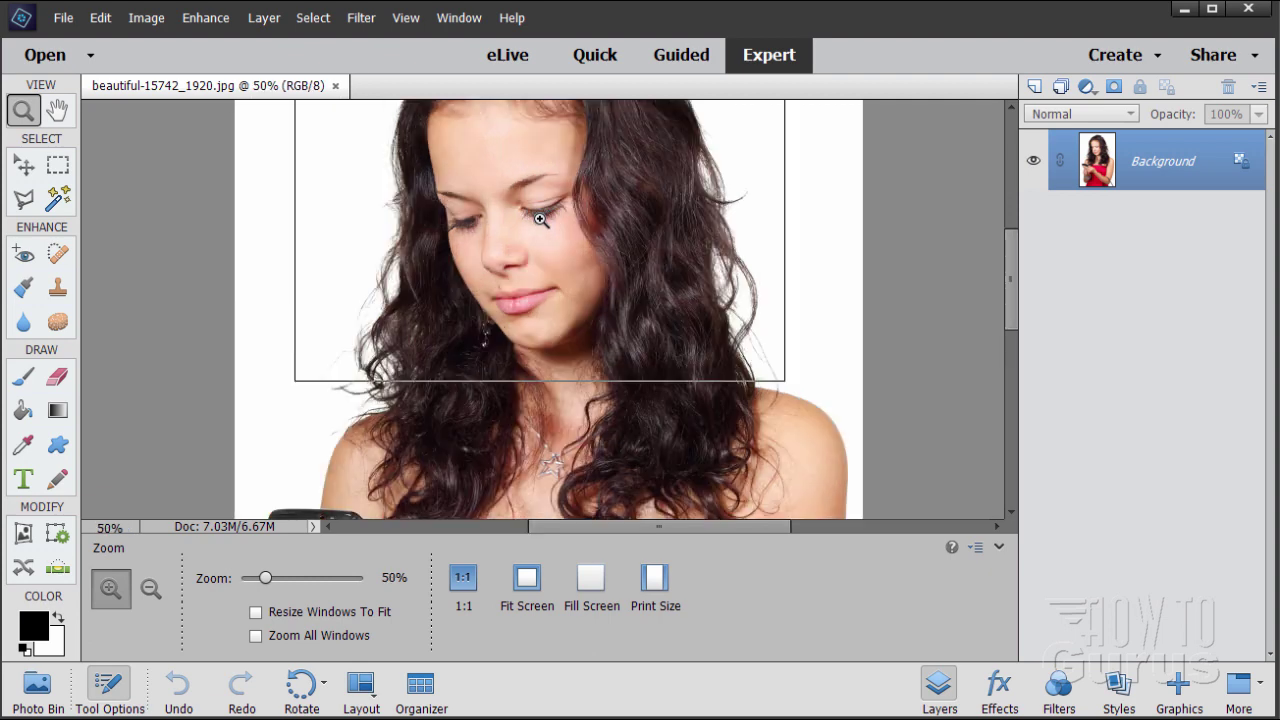
left_click(540, 218)
scroll(540, 218, "up", 3)
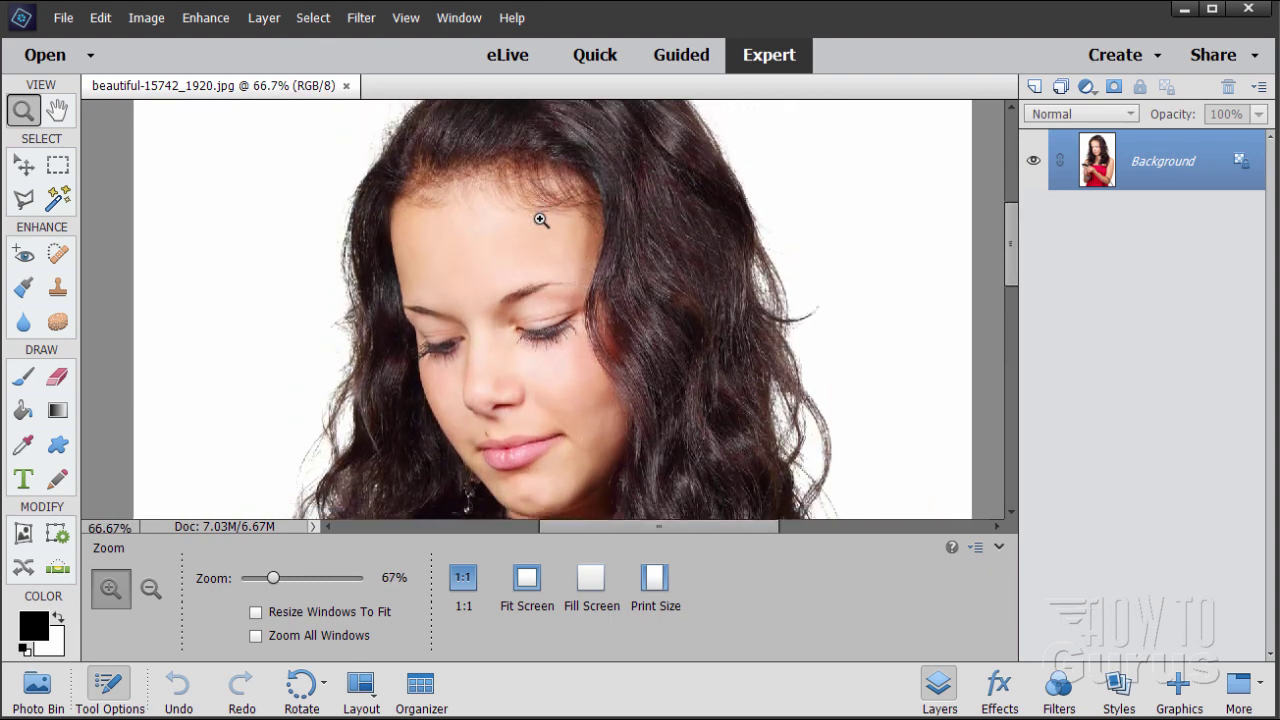
scroll(540, 218, "down", 1)
left_click(24, 164)
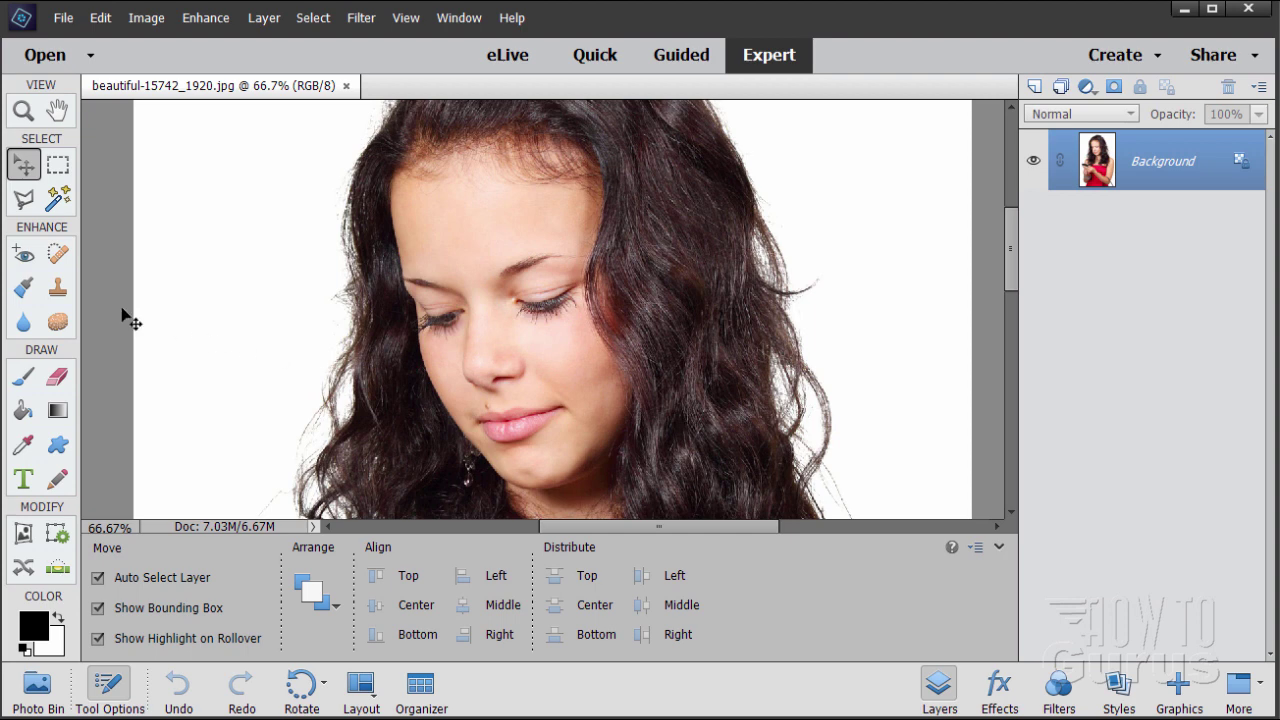
left_click(27, 258)
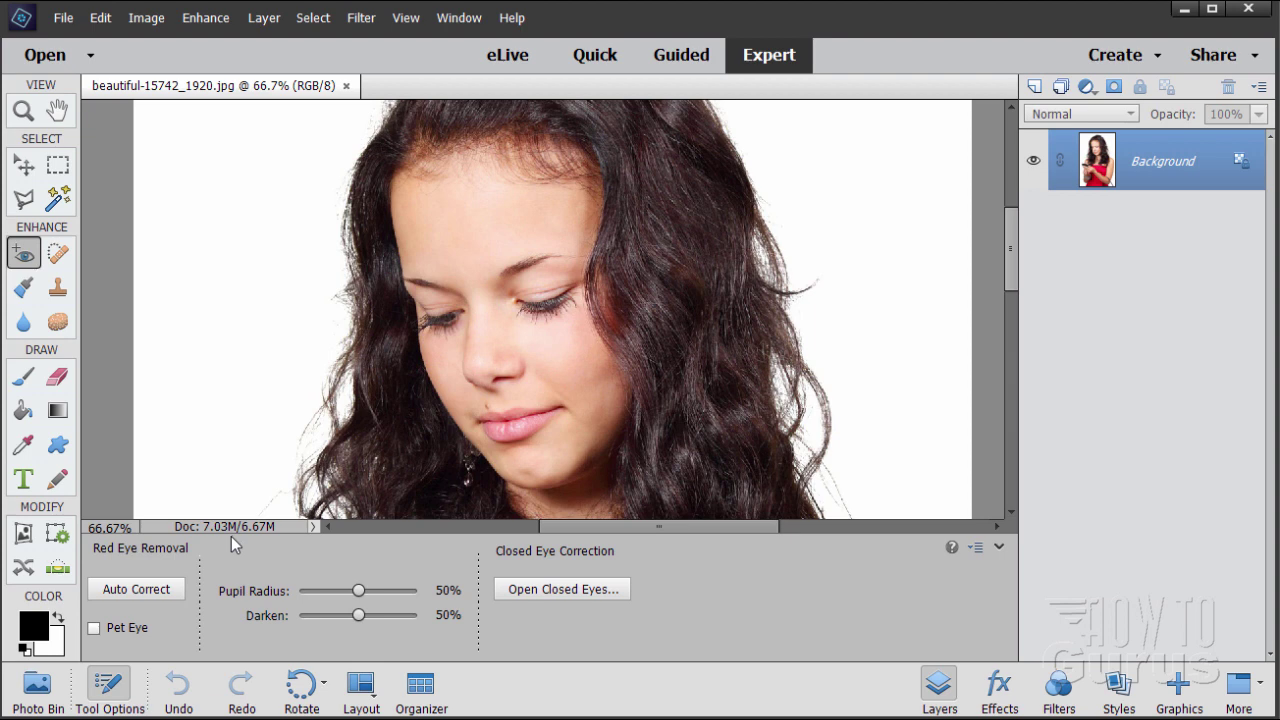
left_click(549, 589)
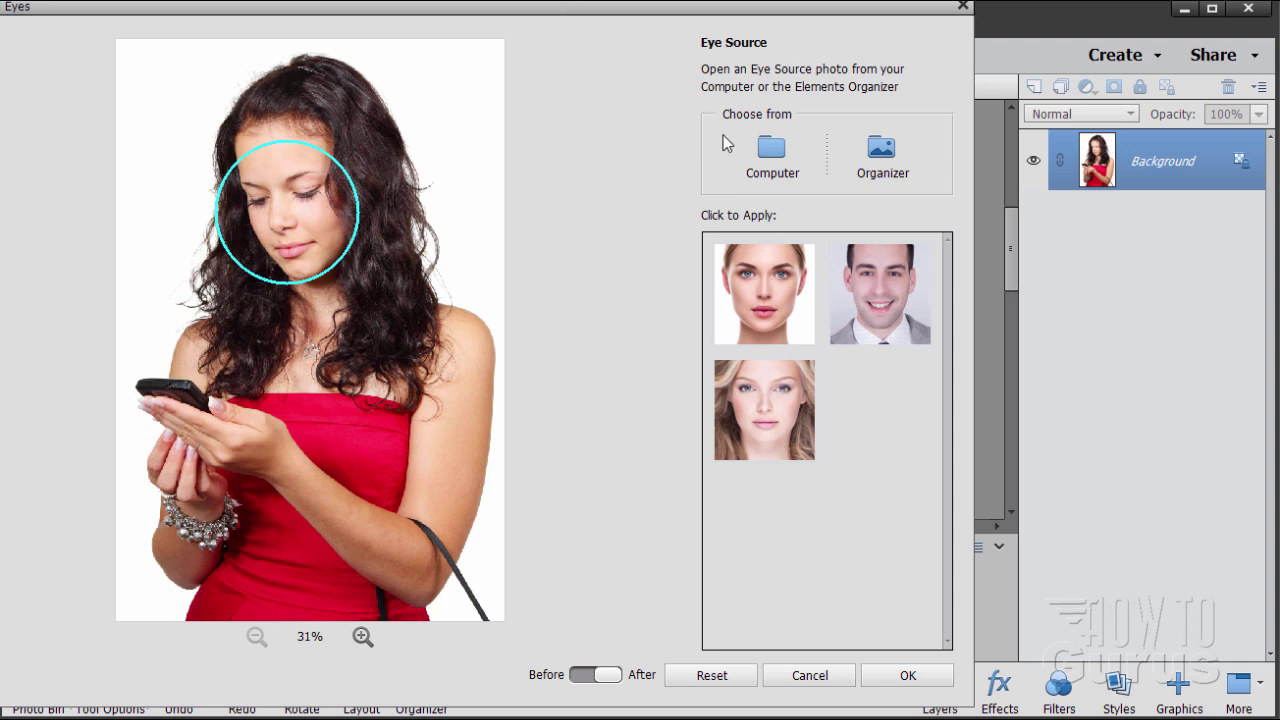
left_click_drag(755, 10, 921, 31)
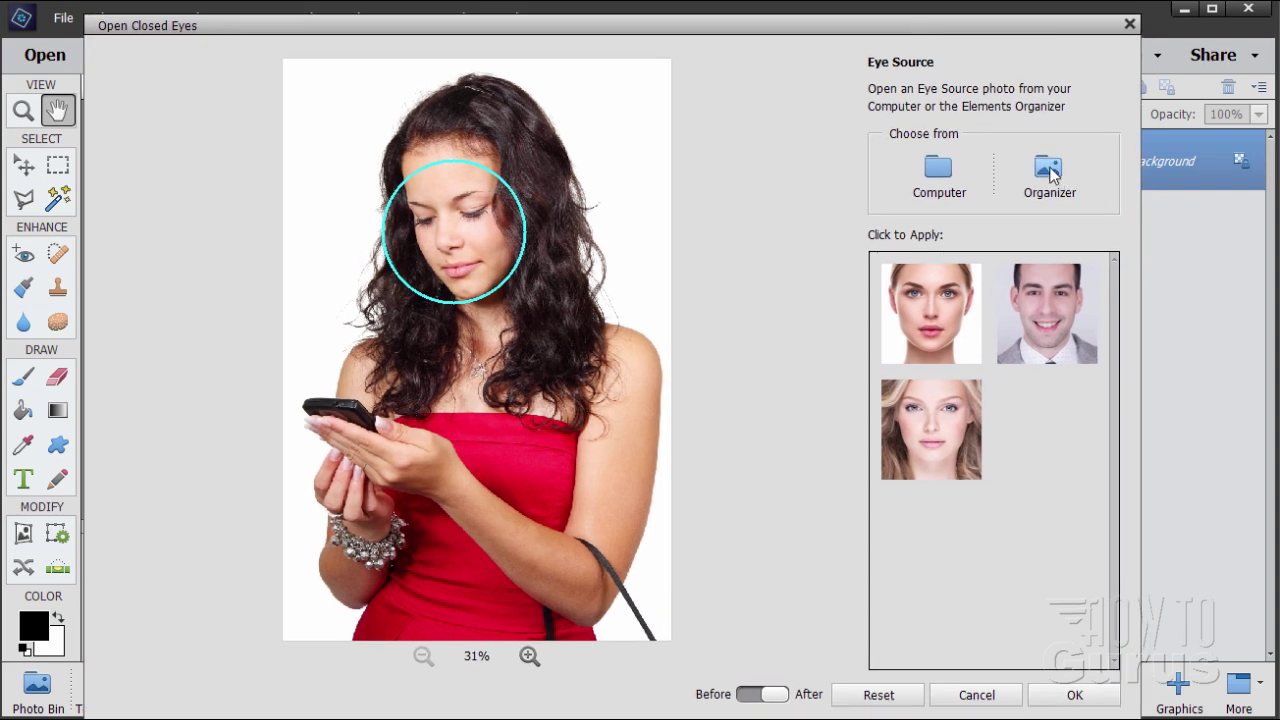
- Try to add the two photos of the woman with the guitar from the Organizer as eye sources
left_click(1049, 168)
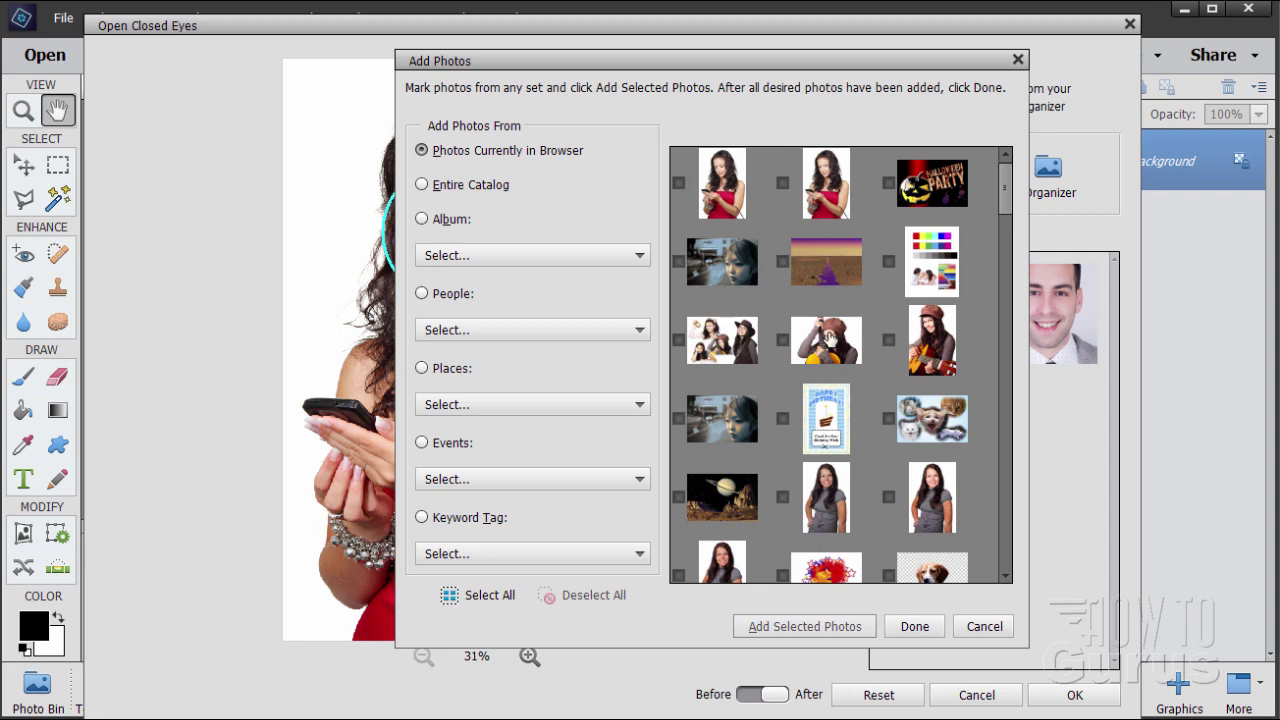
left_click(826, 345)
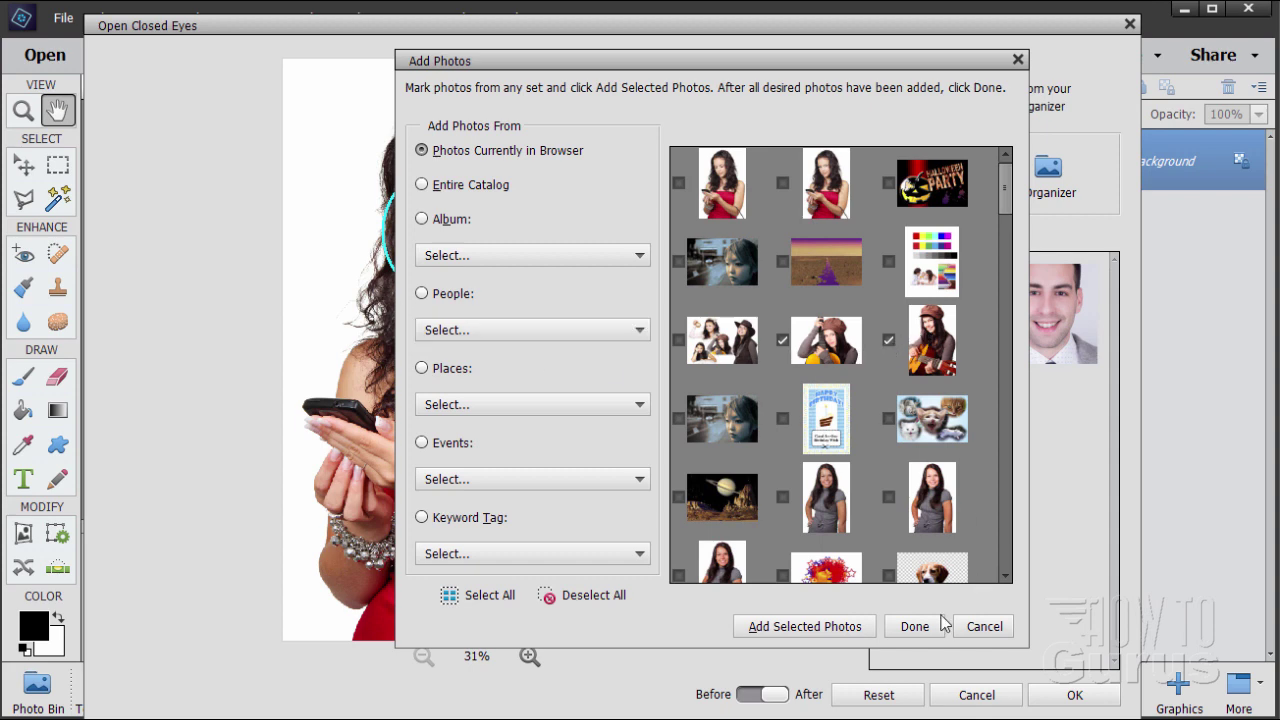
left_click(912, 627)
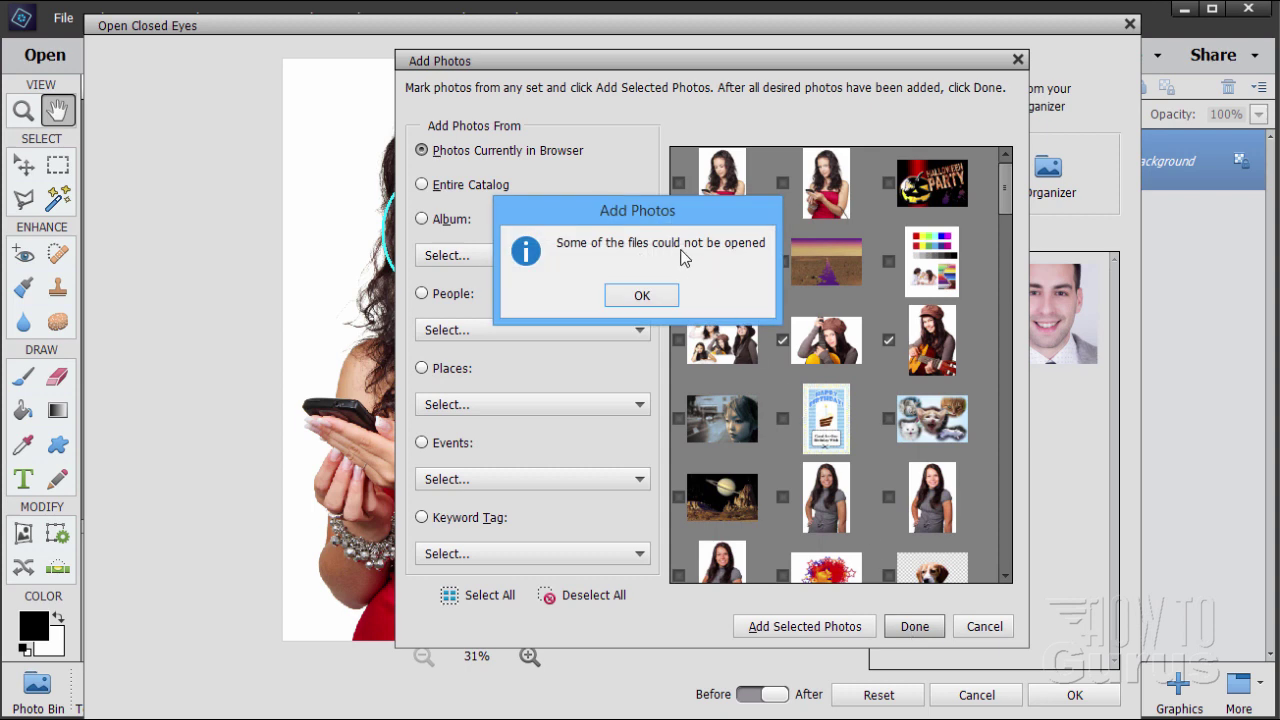
left_click(645, 293)
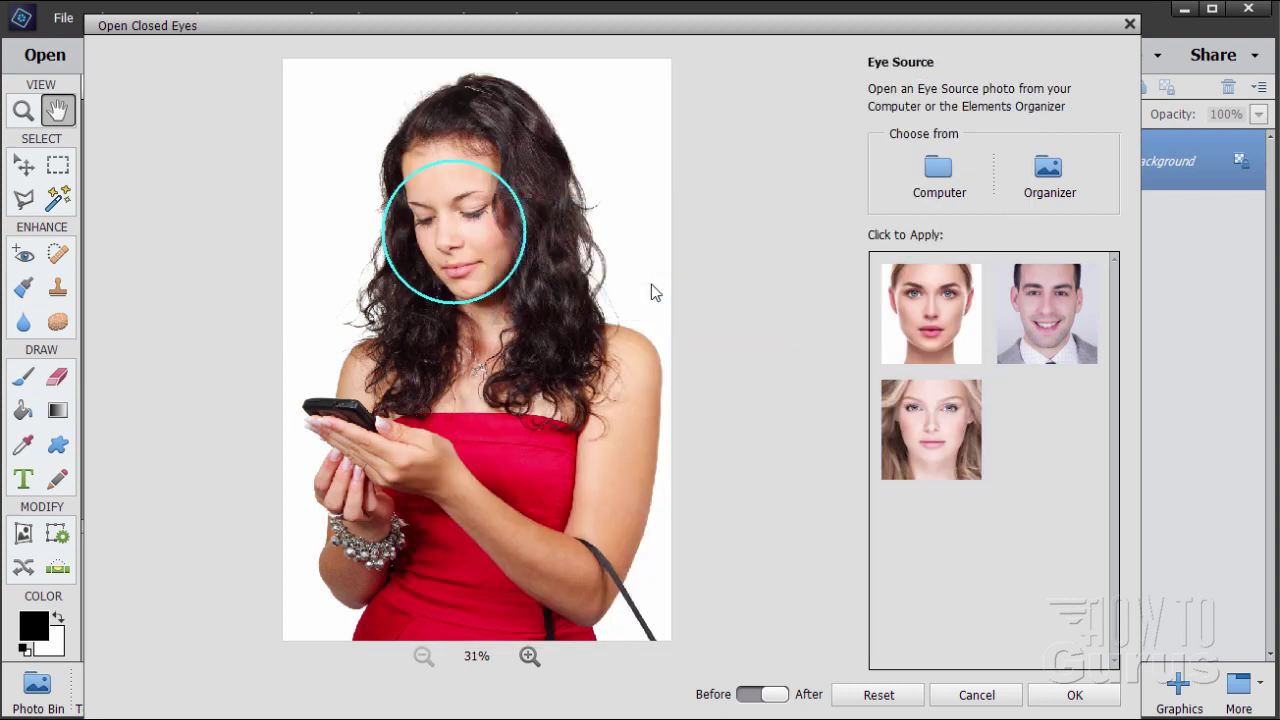
- Try to add only the close-up guitar photo from the Organizer as eye source, and cancel the Open Closed Eyes correction
left_click(1045, 177)
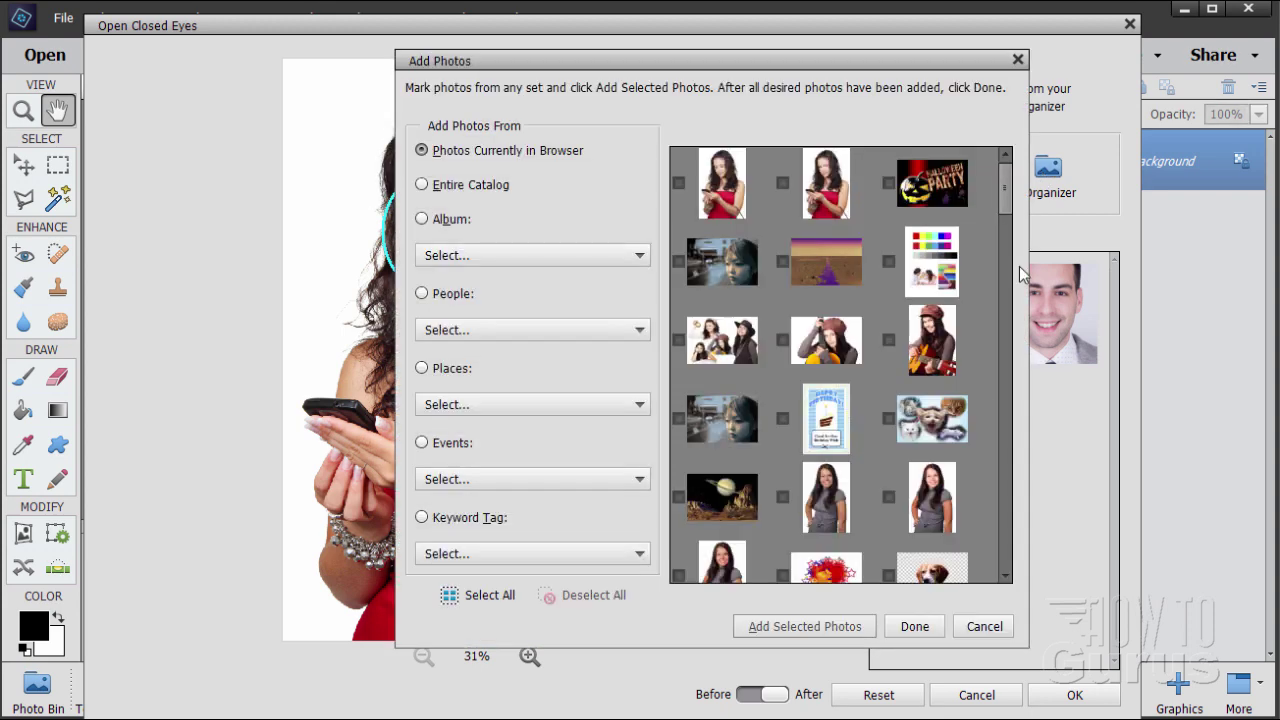
left_click(826, 354)
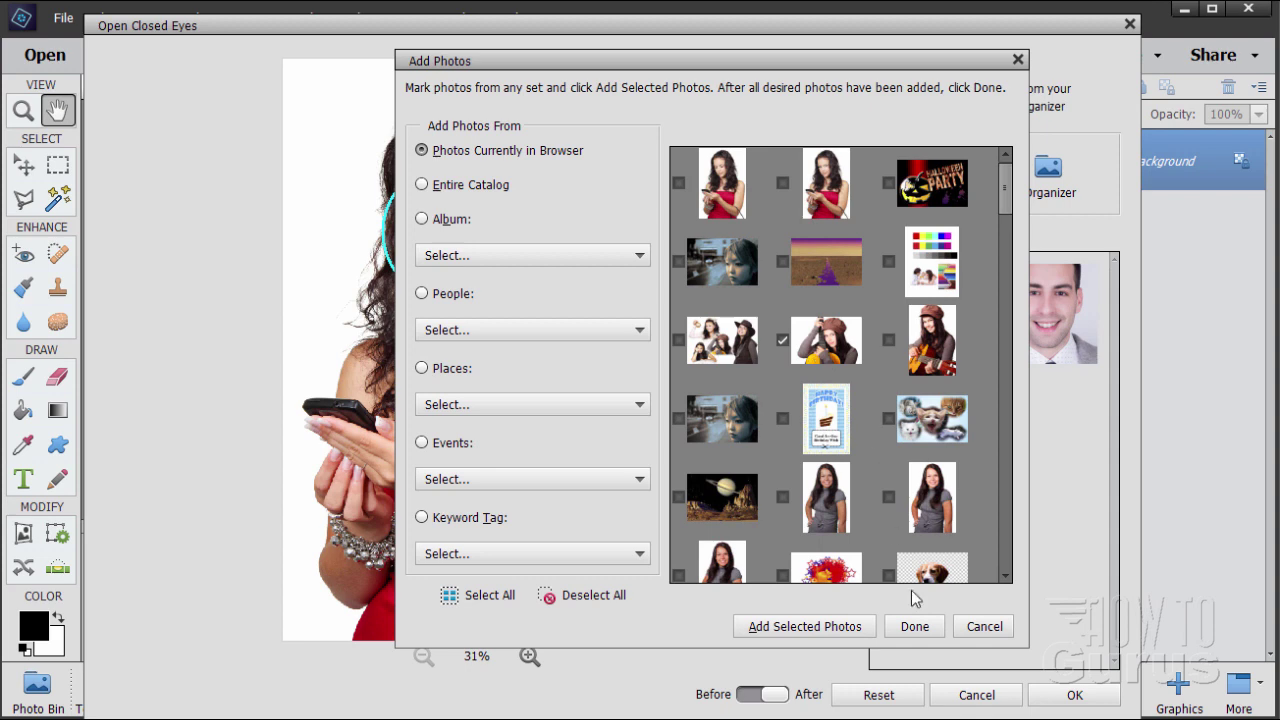
left_click(912, 630)
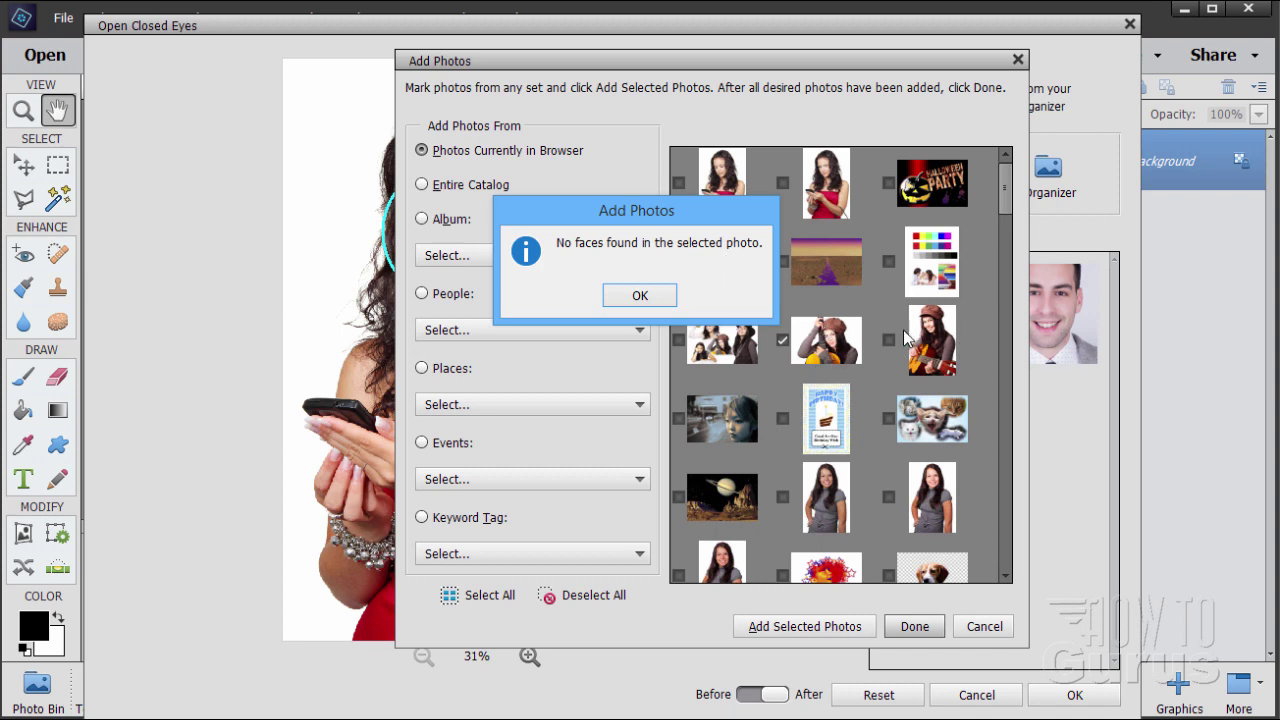
left_click(640, 296)
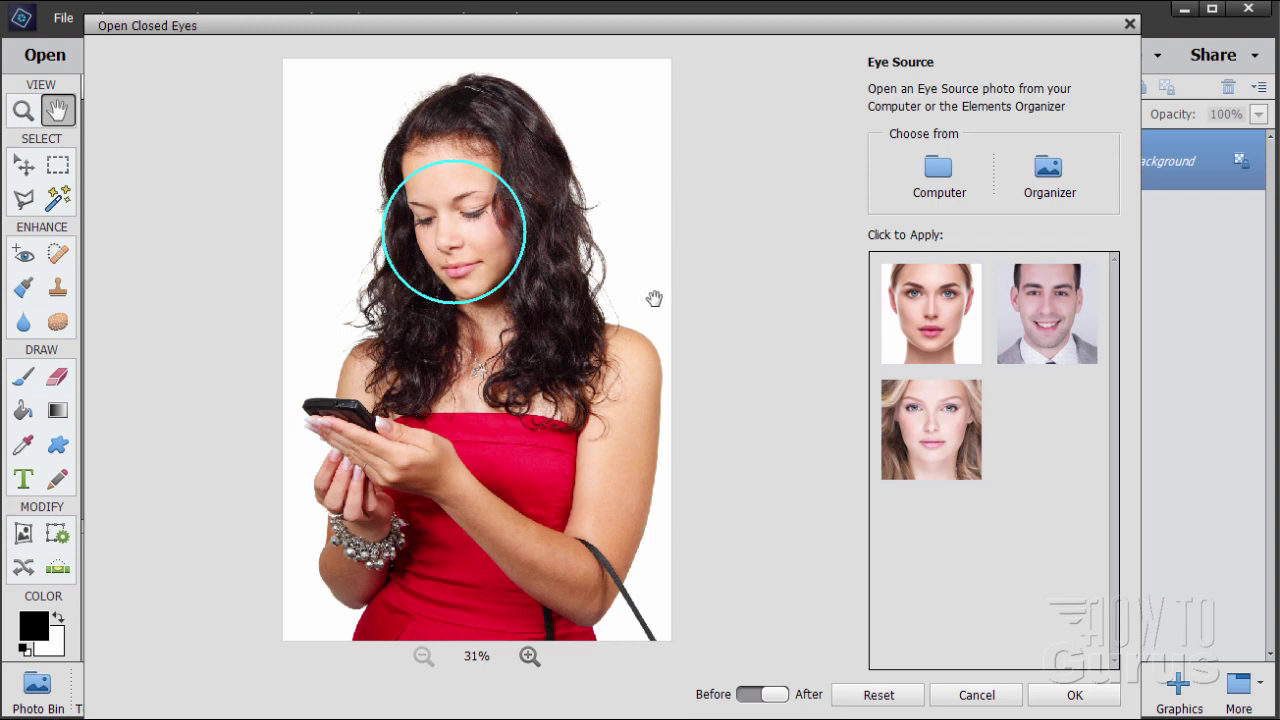
left_click(977, 695)
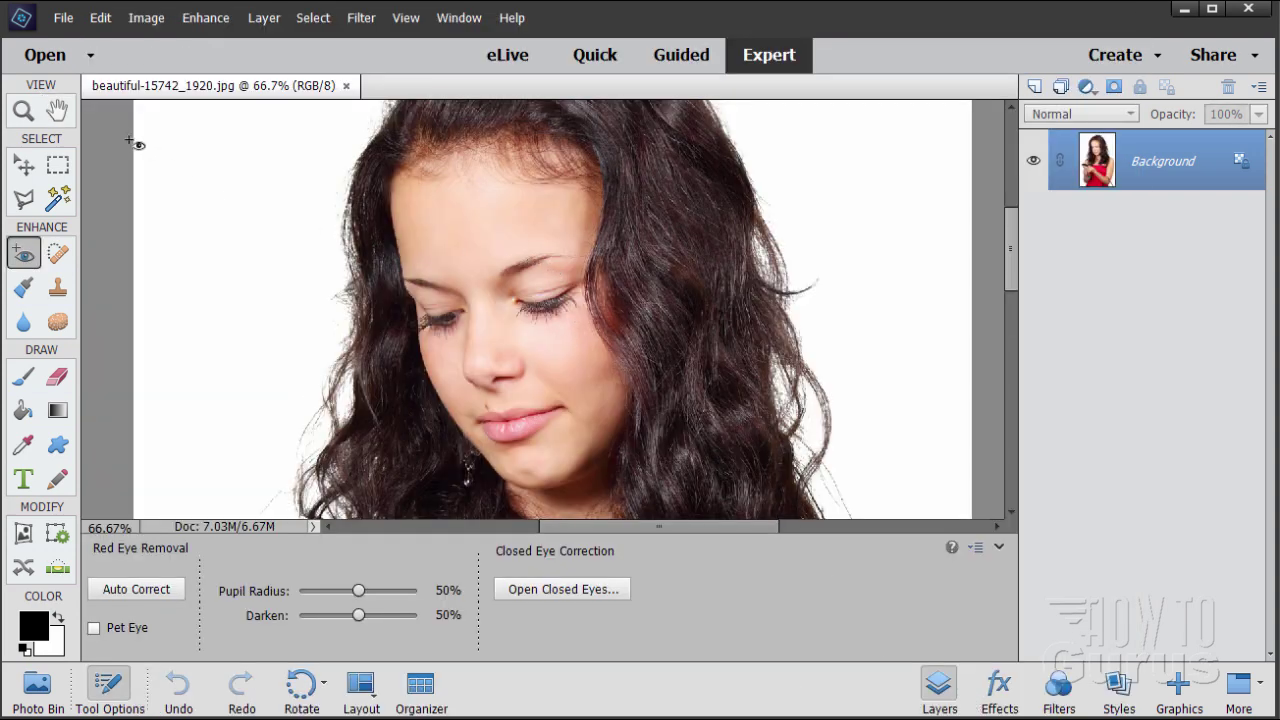
left_click(24, 165)
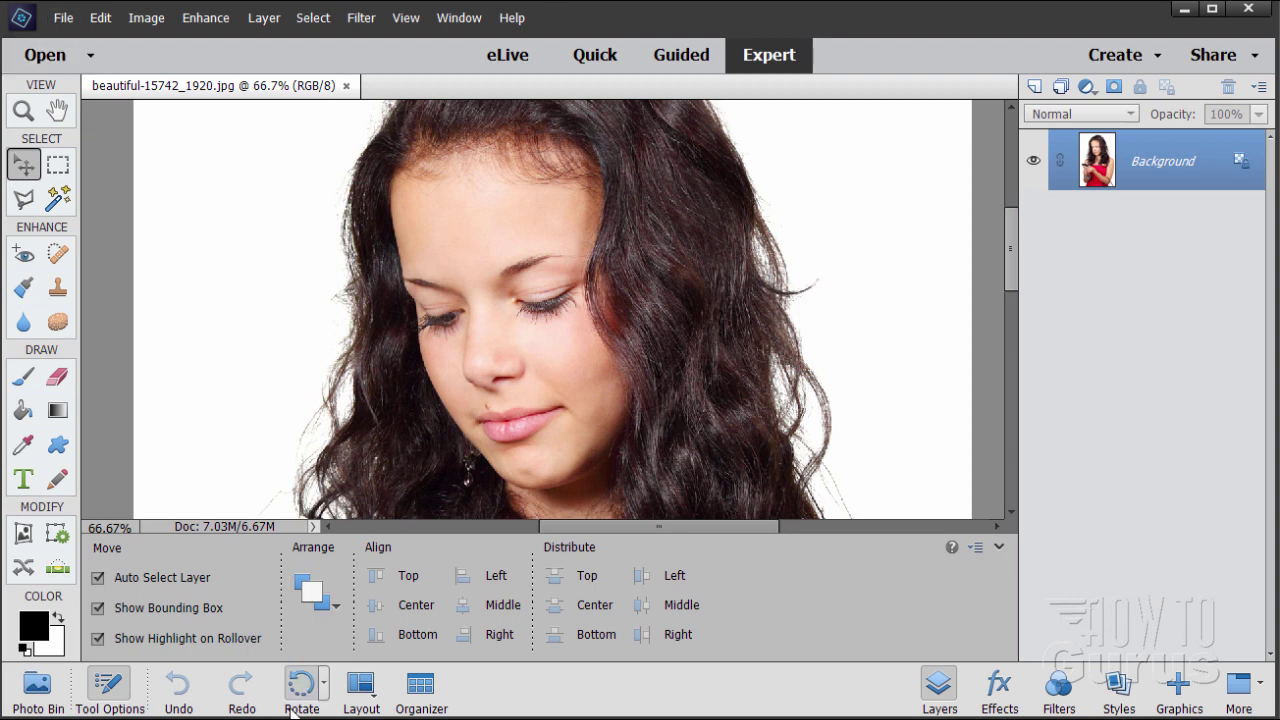
- Switch to the Elements Organizer, open acoustic-guitar-15598_1920.jpg in the Photoshop Elements Editor, and compare its floating window beside the portrait
left_click(421, 686)
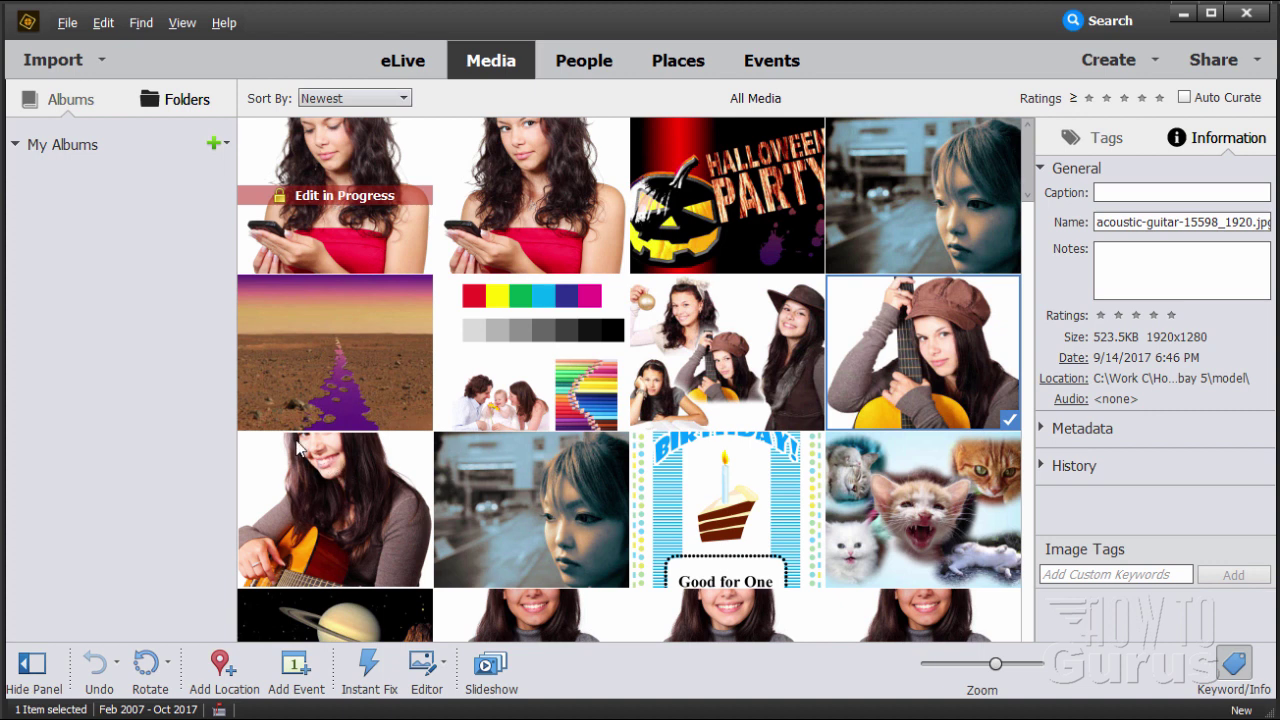
right_click(930, 412)
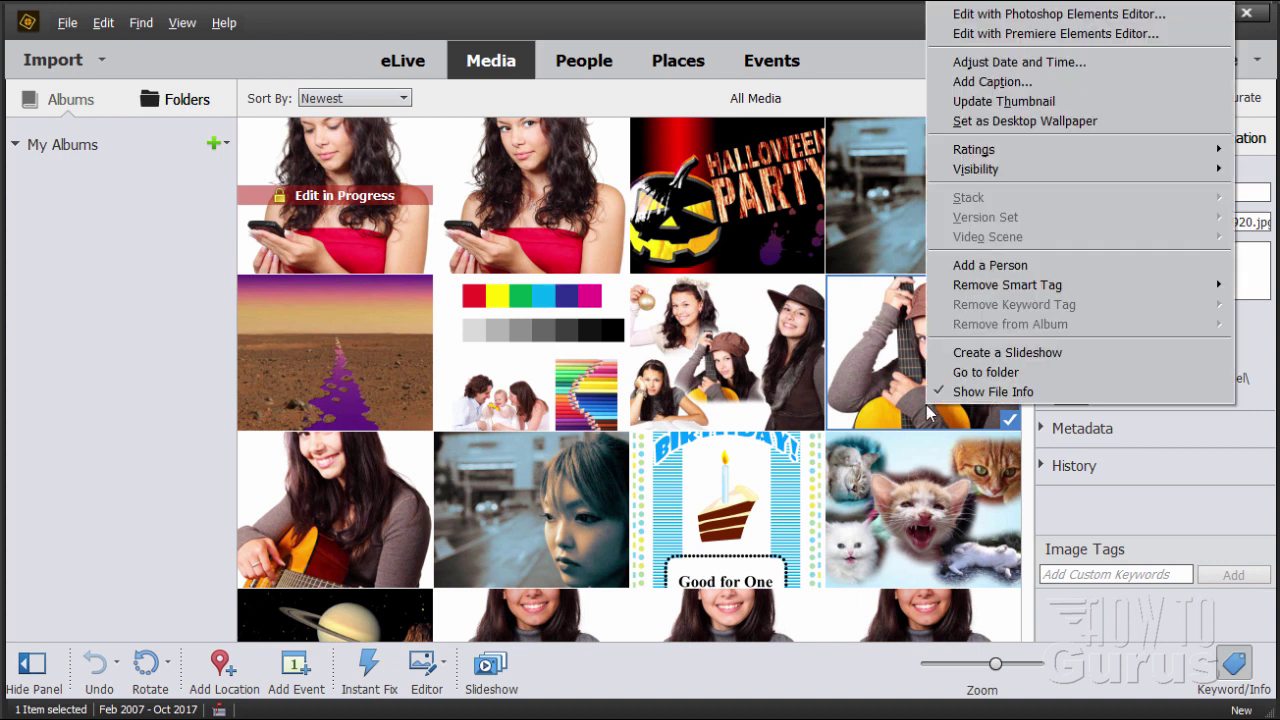
left_click(1038, 16)
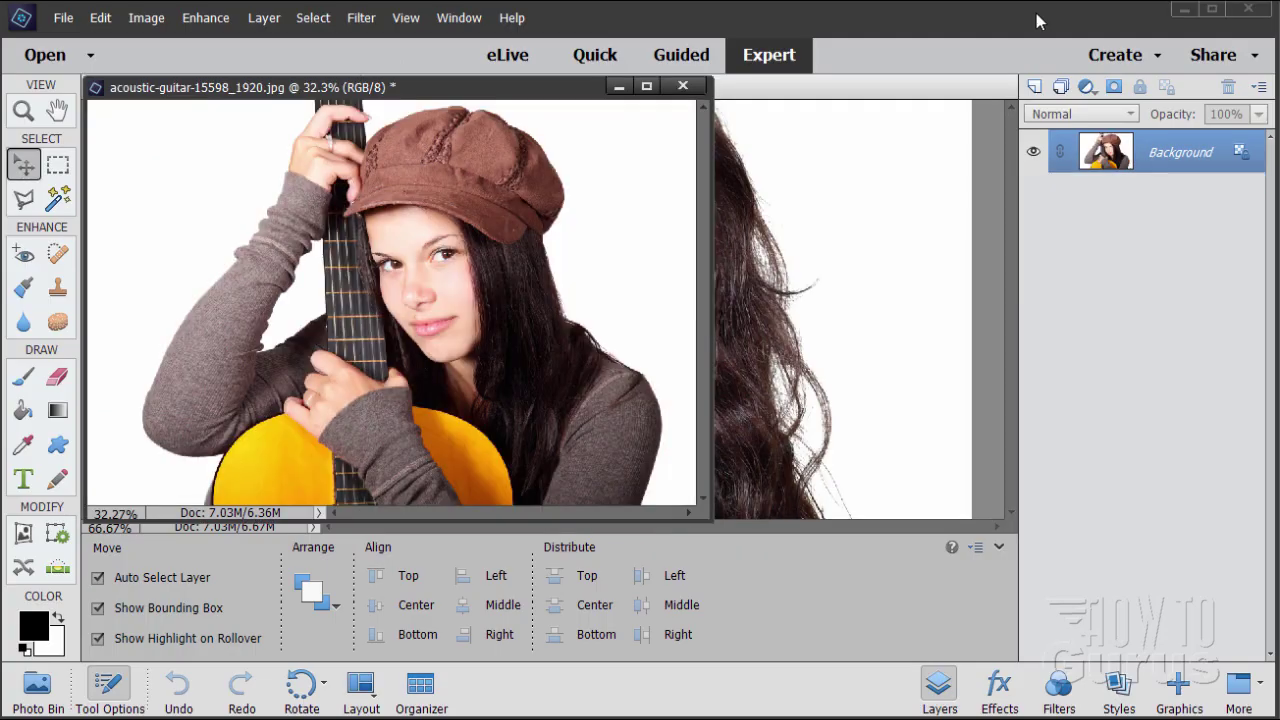
left_click_drag(436, 92, 938, 156)
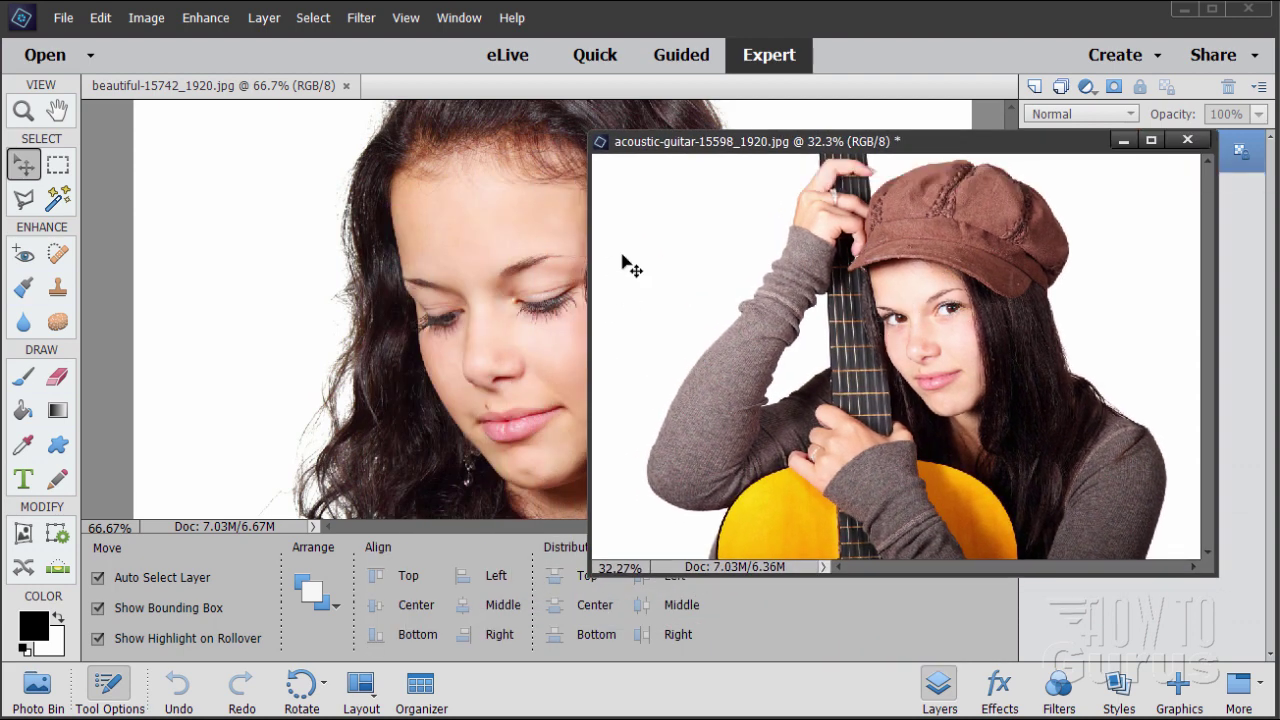
left_click_drag(790, 143, 831, 140)
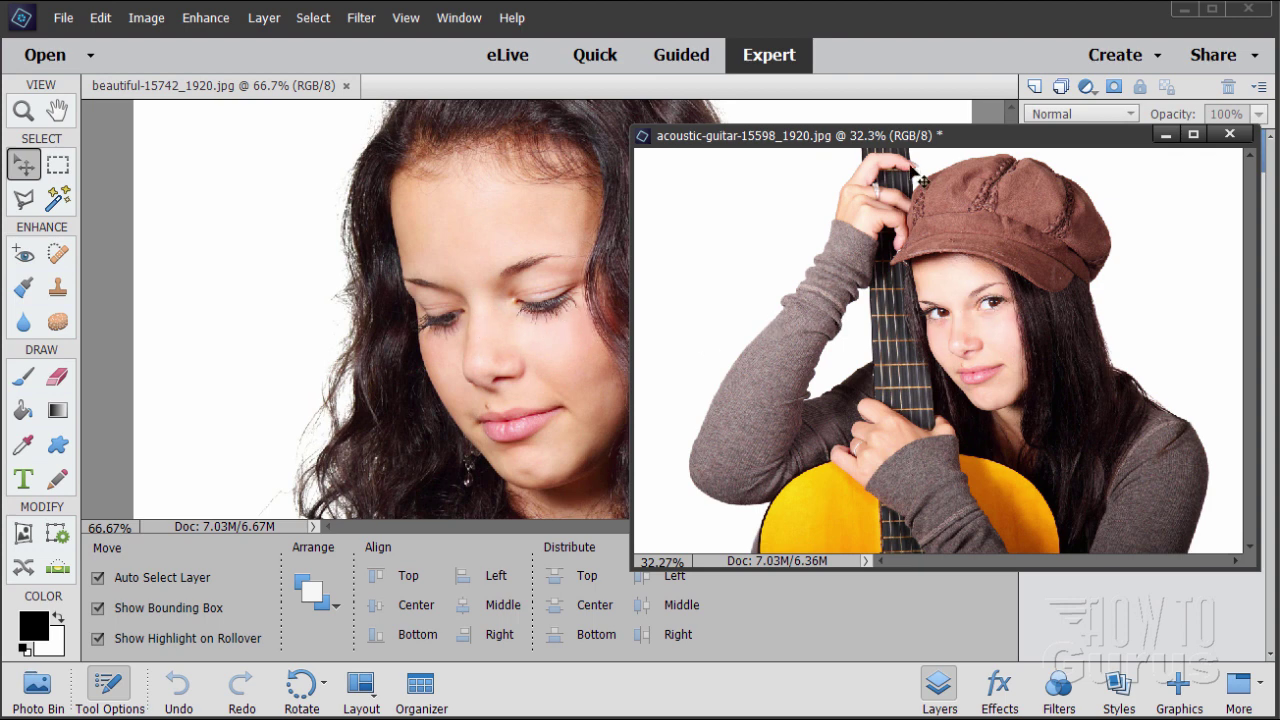
left_click_drag(903, 139, 463, 143)
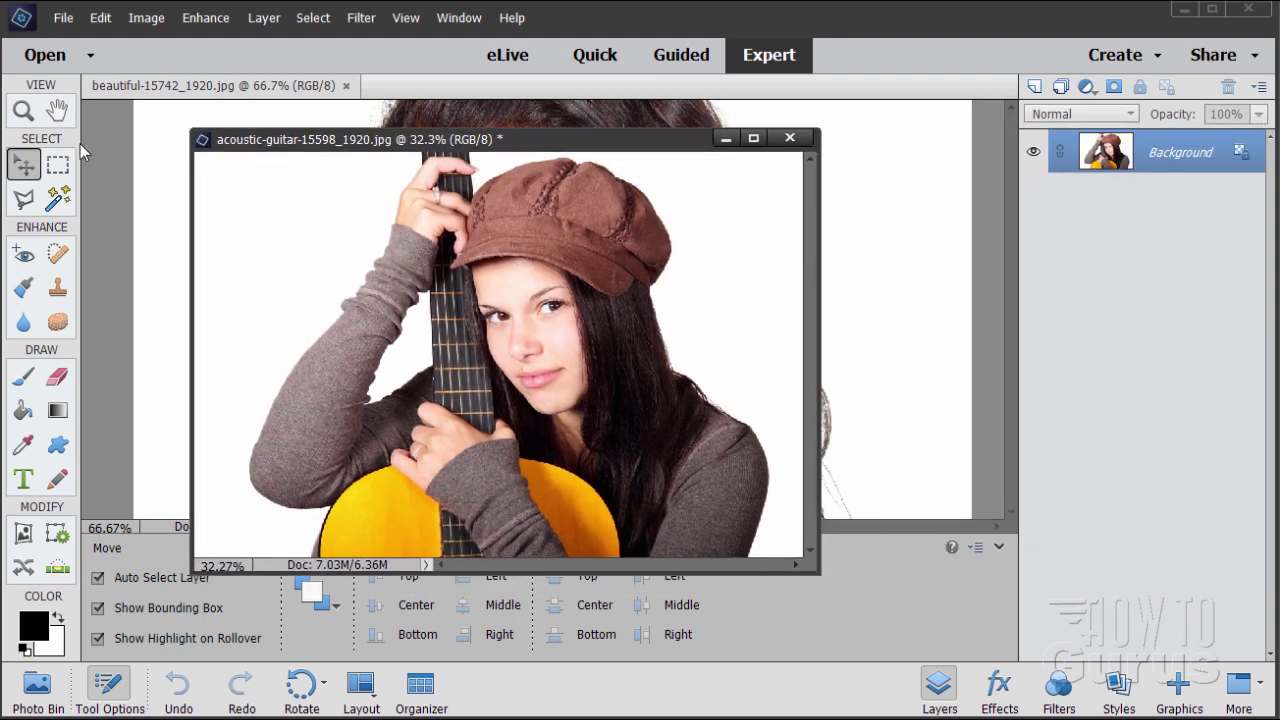
- Select both eyes and eyebrows in the guitar photo with a loose freehand Lasso outline
left_click(23, 111)
left_click(513, 323)
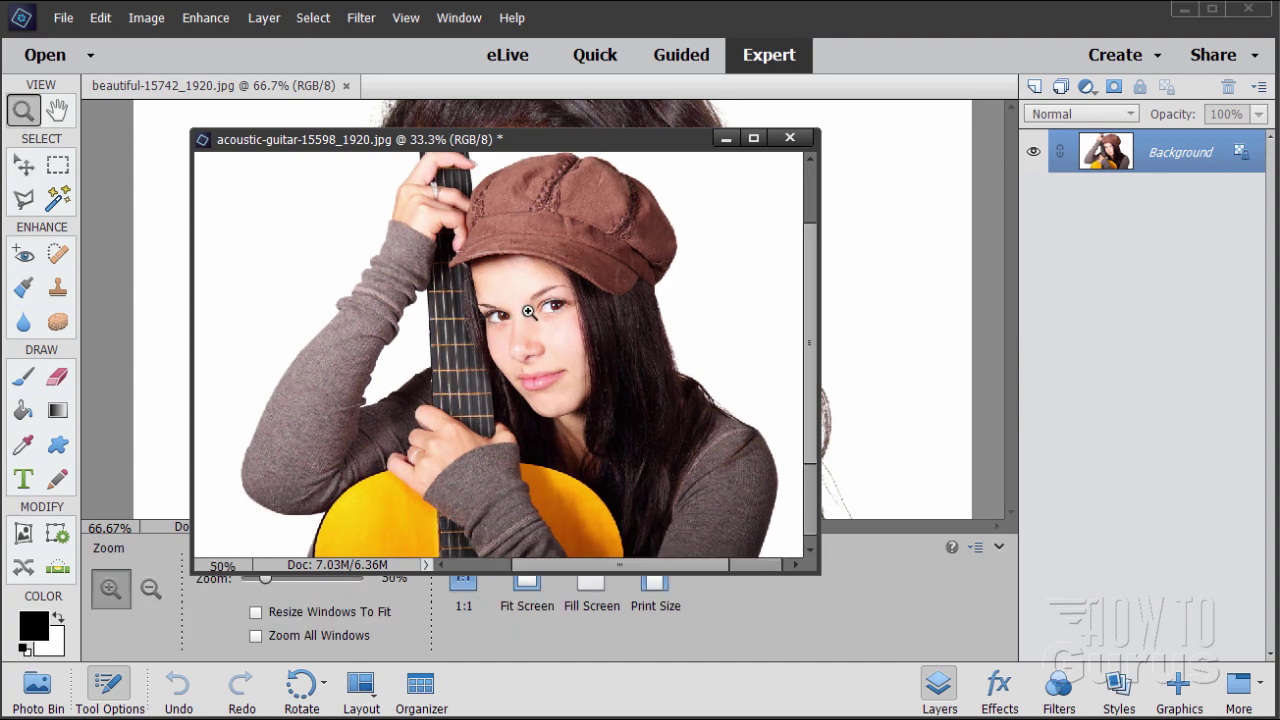
left_click(513, 323)
left_click(513, 323)
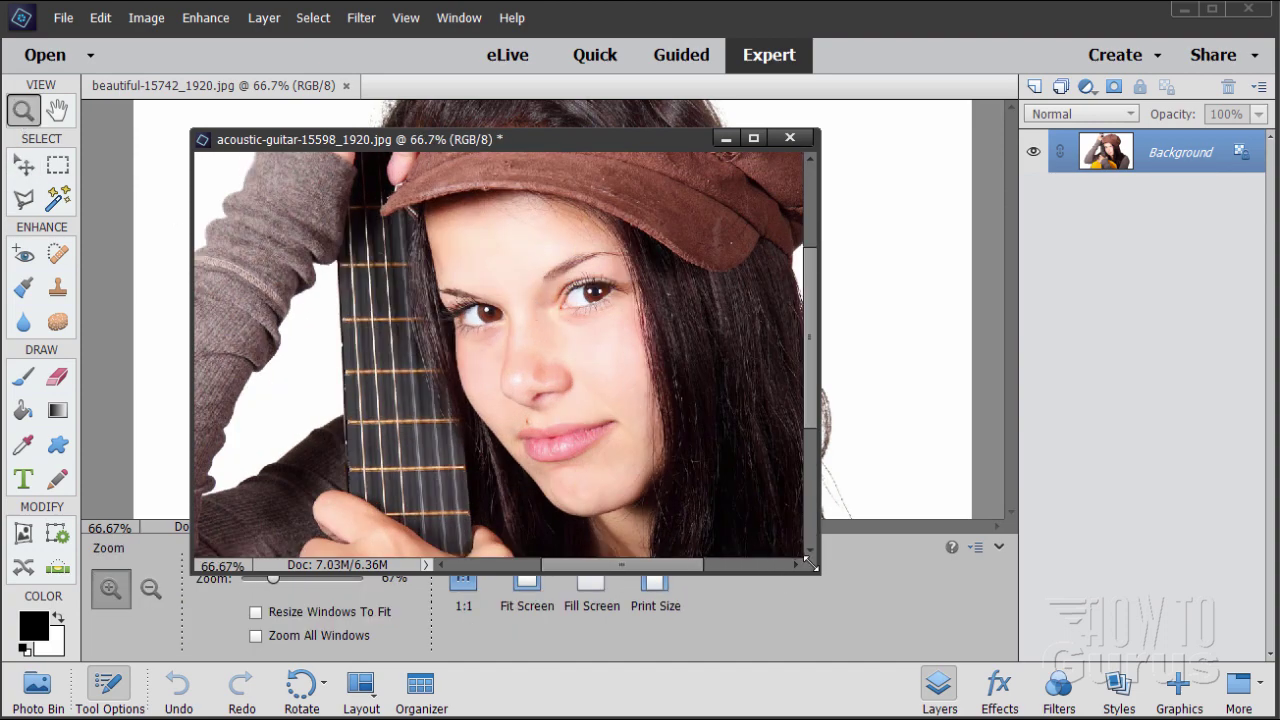
left_click_drag(781, 572, 934, 638)
left_click(538, 328)
scroll(565, 360, "up", 1)
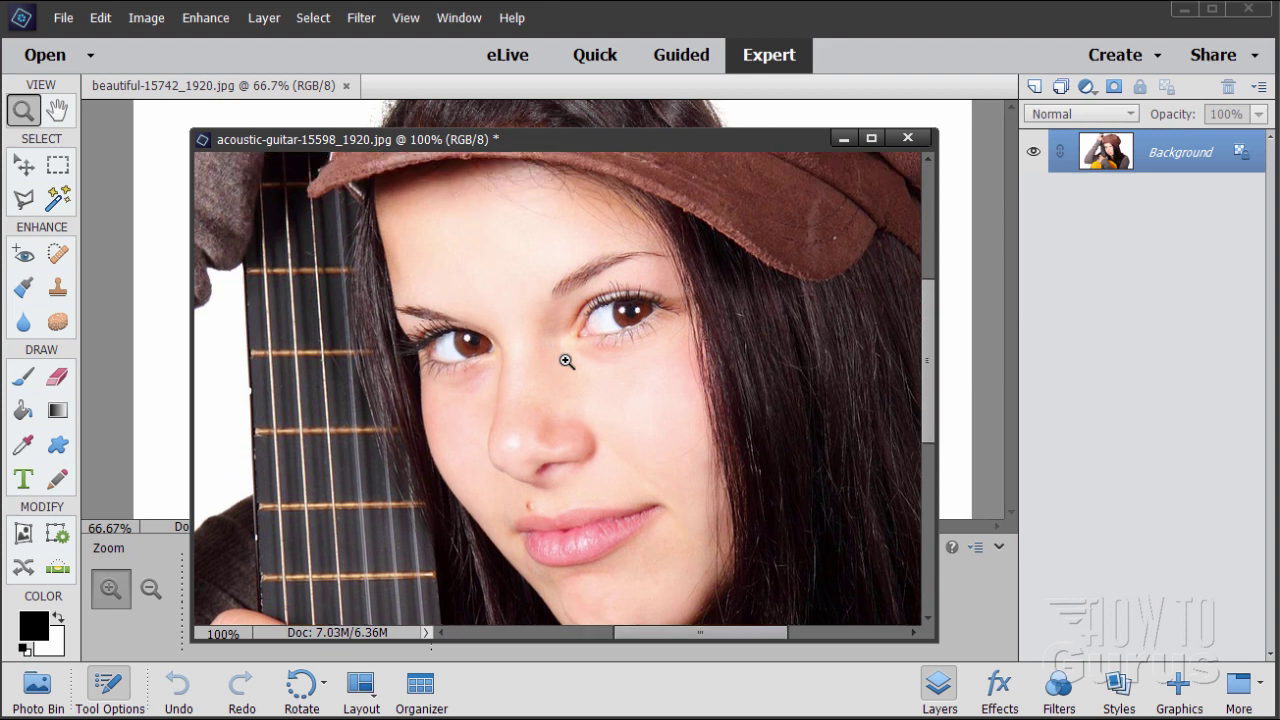
left_click(24, 200)
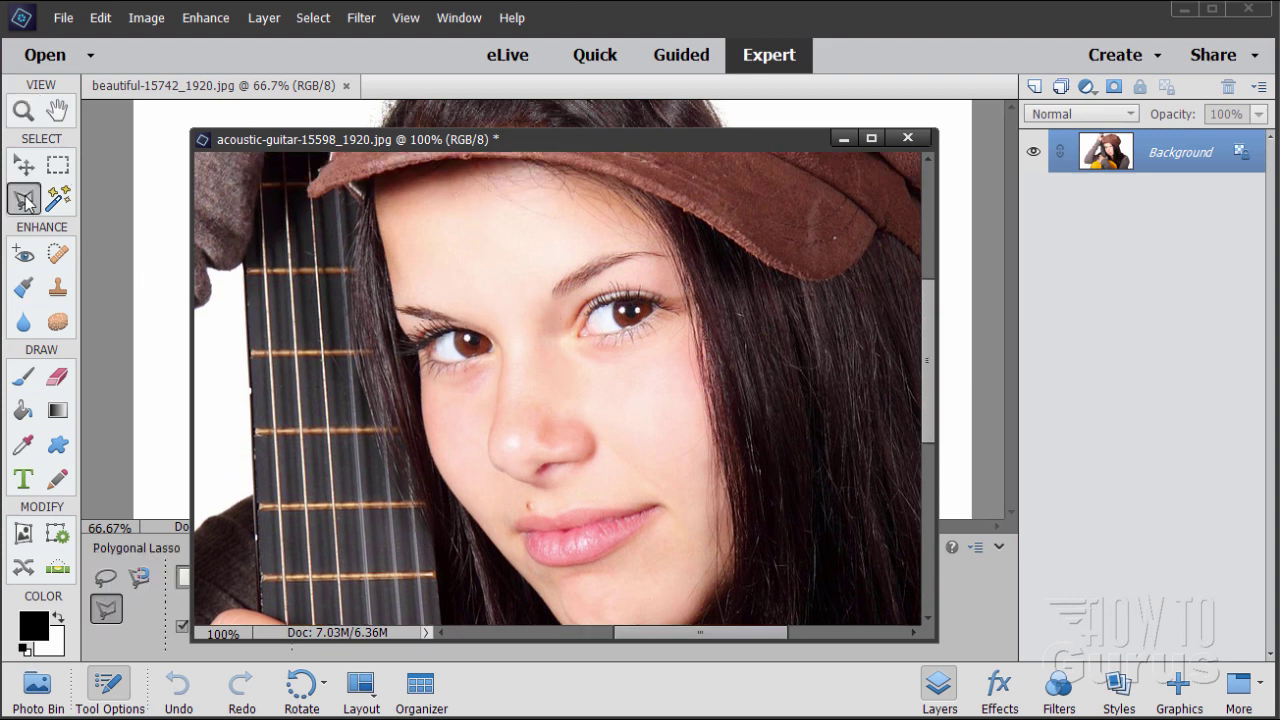
left_click(106, 580)
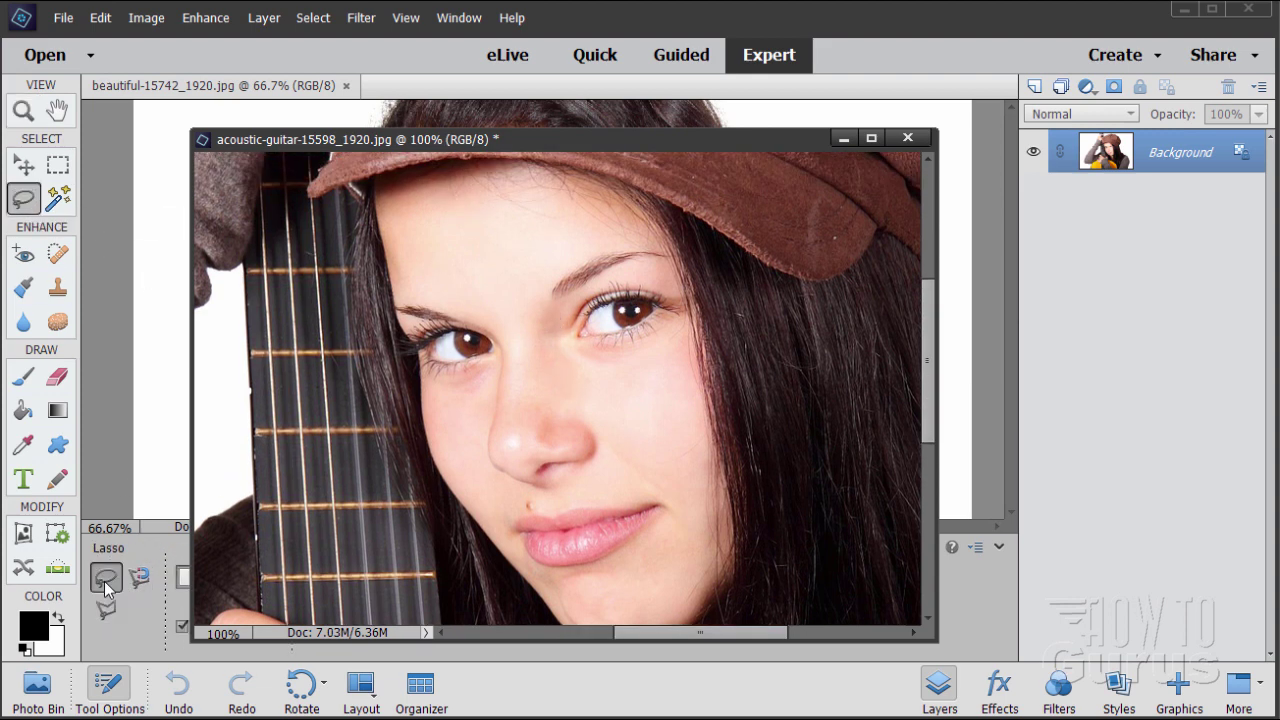
mouse_move(424, 294)
left_mouse_down()
mouse_move(375, 346)
mouse_move(428, 400)
mouse_move(637, 370)
mouse_move(726, 333)
mouse_move(724, 287)
mouse_move(694, 248)
mouse_move(619, 234)
mouse_move(517, 247)
mouse_move(395, 296)
left_mouse_up()
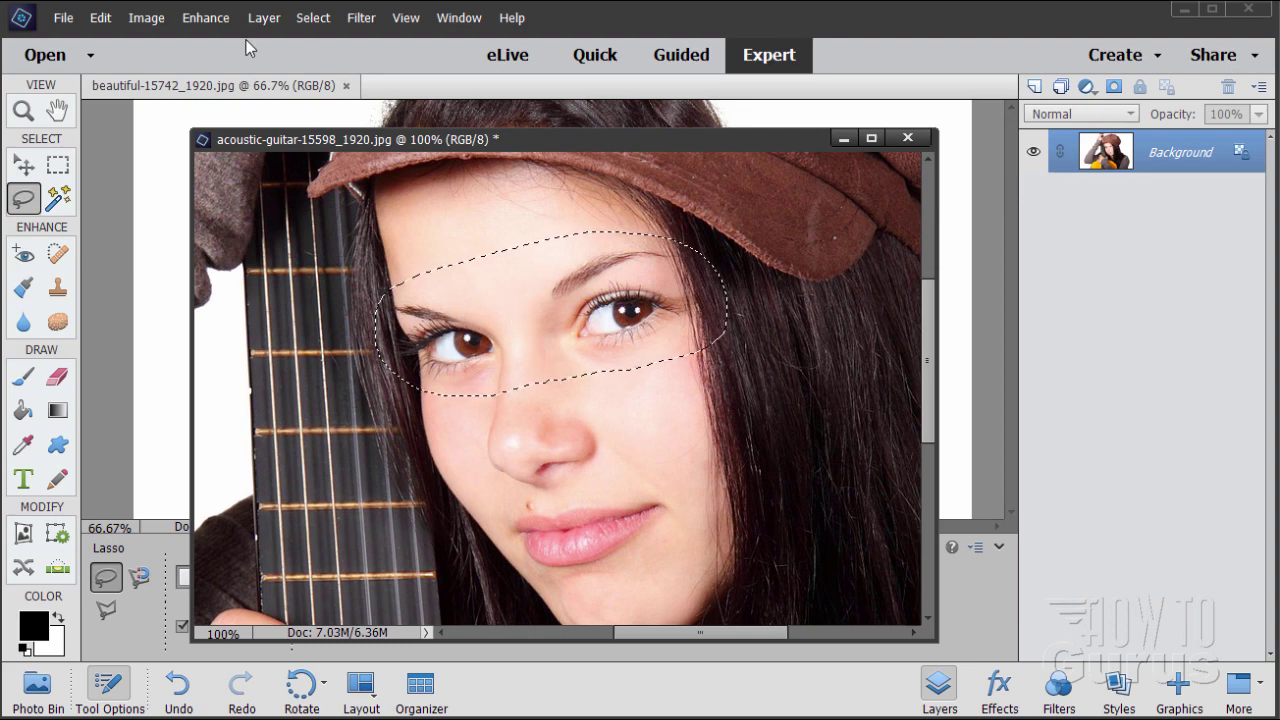
- Copy the selected eye area and close the guitar photo
left_click(102, 18)
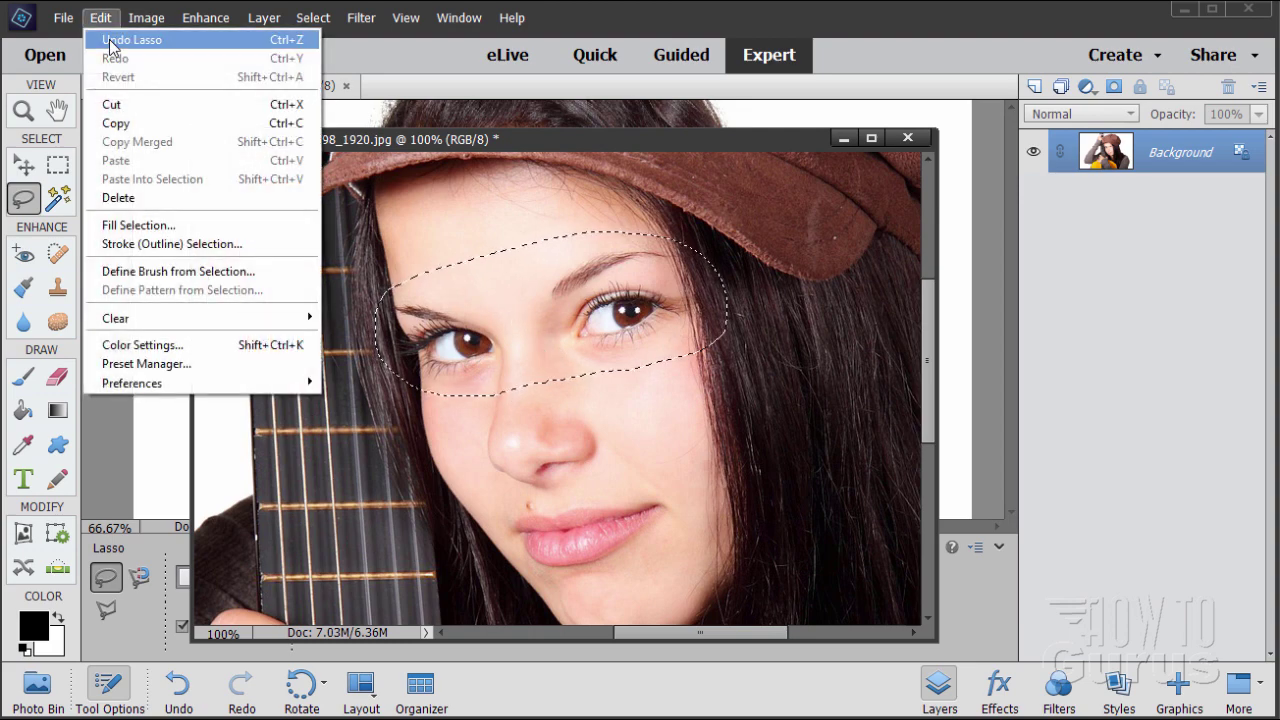
left_click(118, 123)
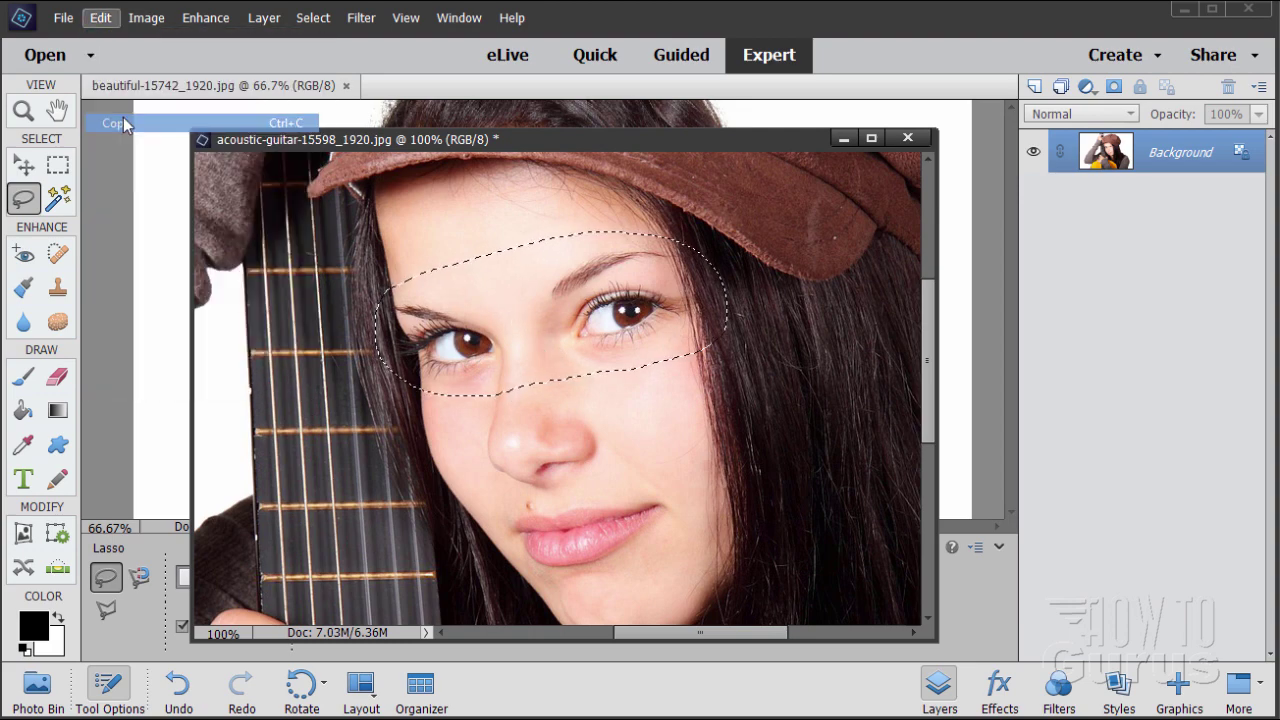
left_click(907, 138)
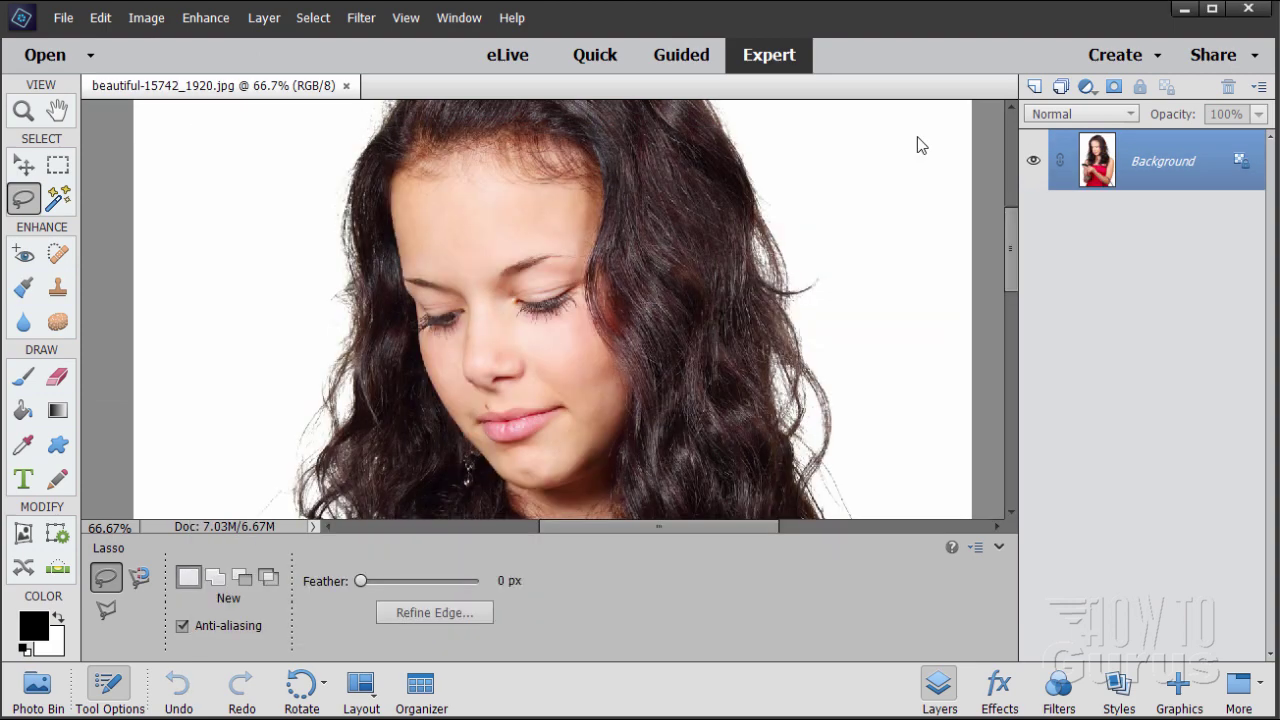
- Paste the copied eye area into the portrait and move it over the closed eyes
left_click(101, 19)
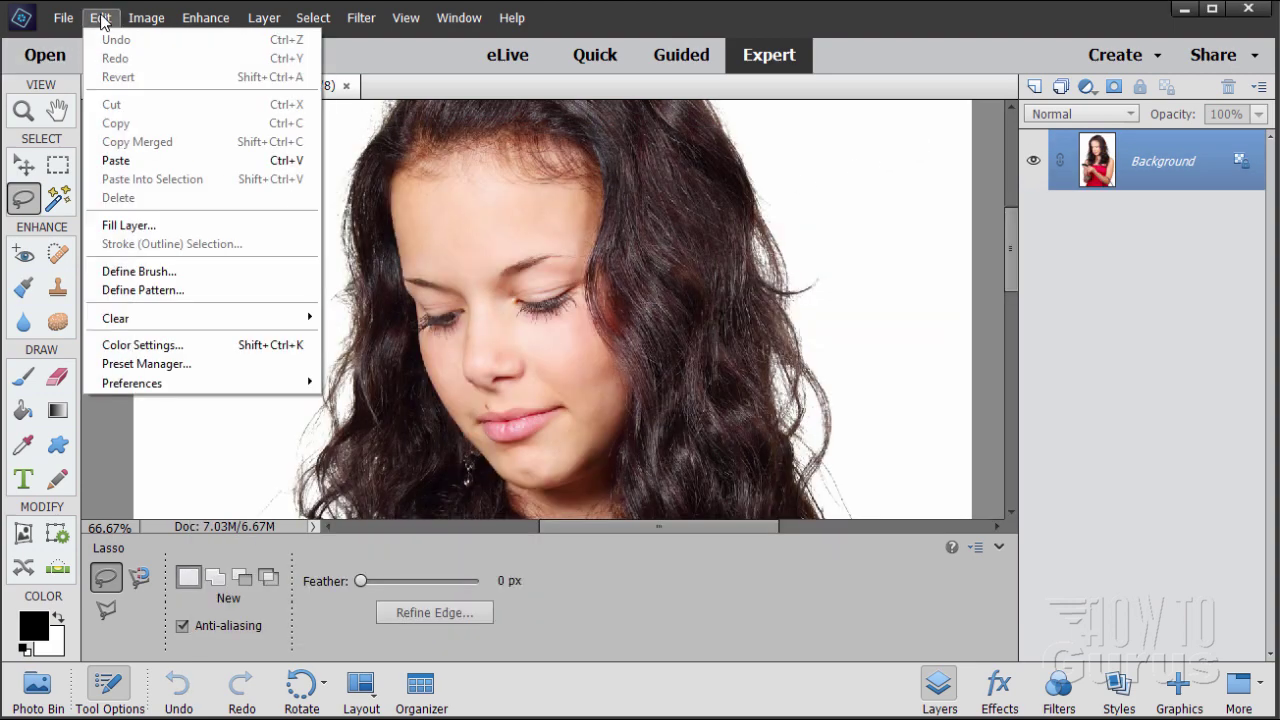
left_click(116, 160)
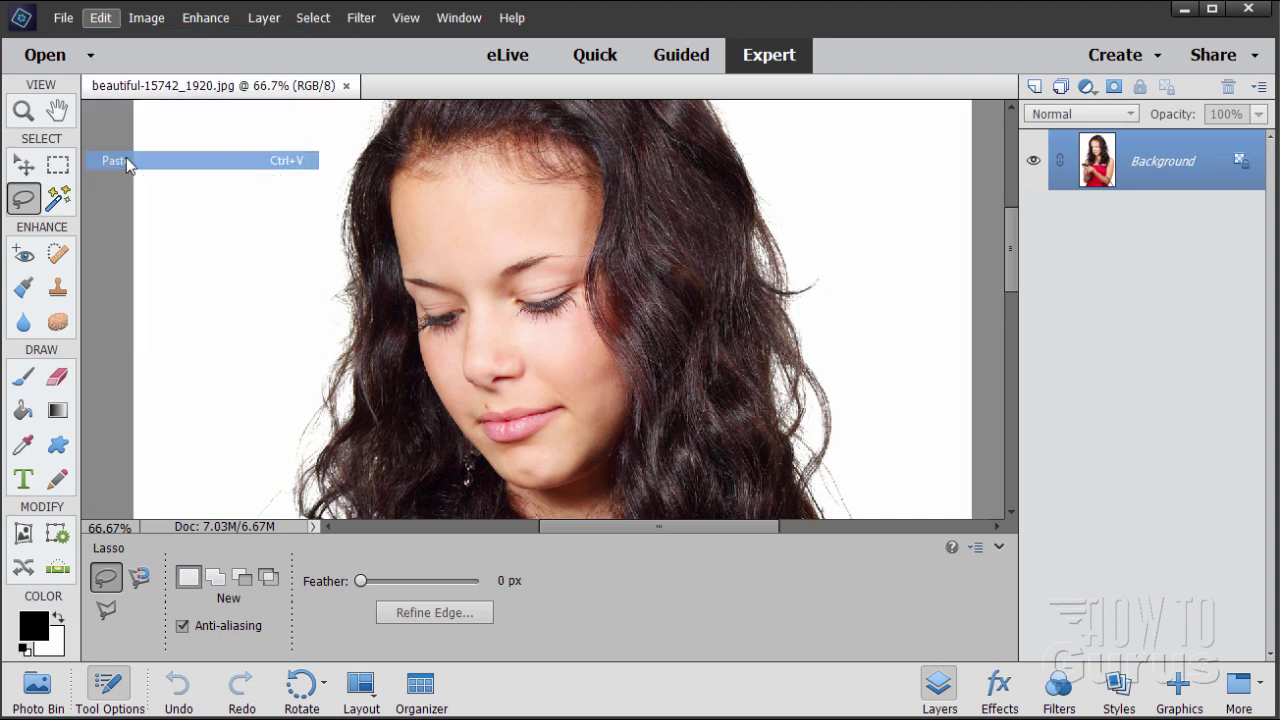
left_click(24, 165)
left_click_drag(508, 315, 486, 333)
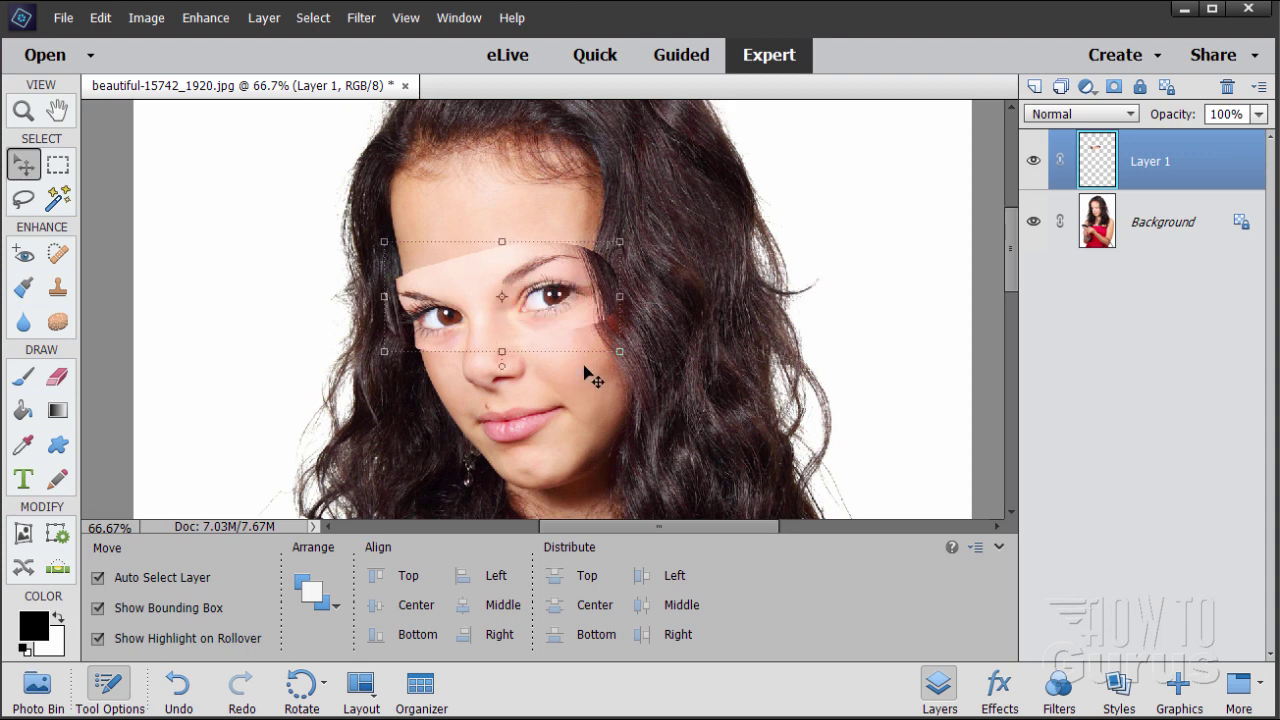
mouse_move(481, 323)
left_mouse_down()
mouse_move(478, 299)
mouse_move(487, 337)
mouse_move(478, 291)
mouse_move(483, 330)
mouse_move(511, 315)
mouse_move(462, 321)
mouse_move(495, 321)
mouse_move(476, 314)
left_mouse_up()
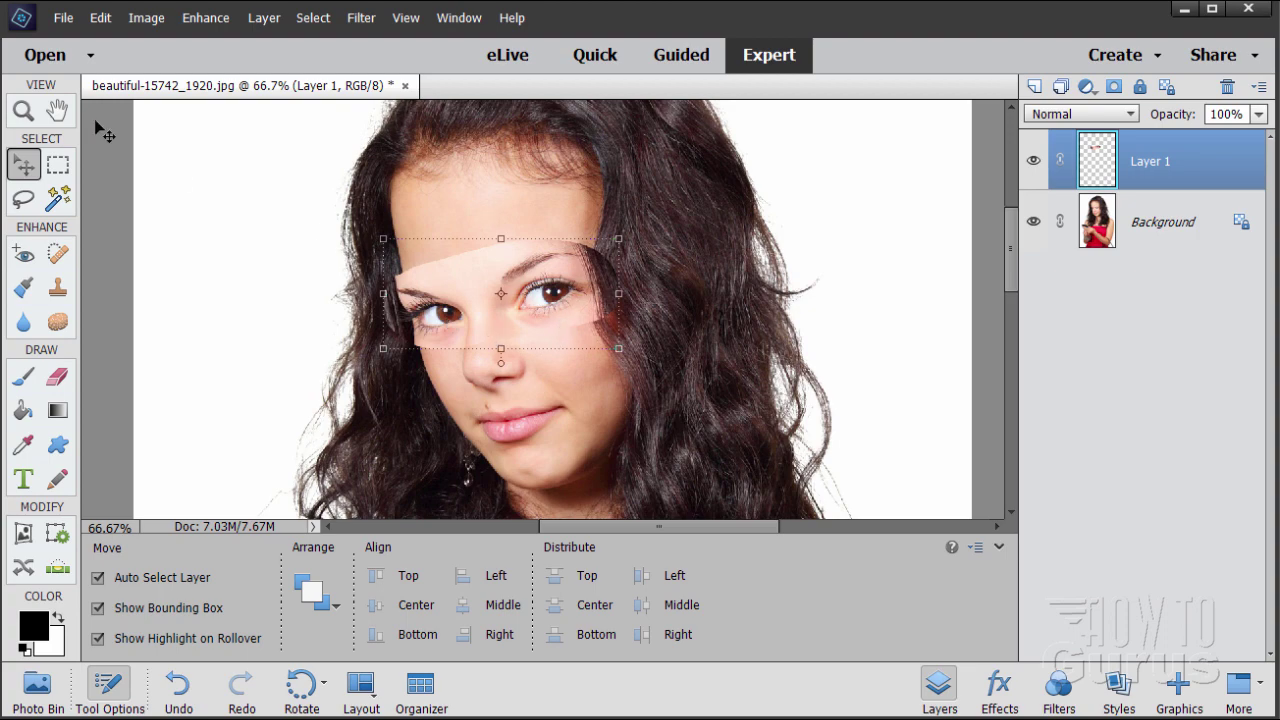
- Rename the pasted layer as Eyes and set its opacity to 52%
left_click(25, 112)
left_click(517, 320)
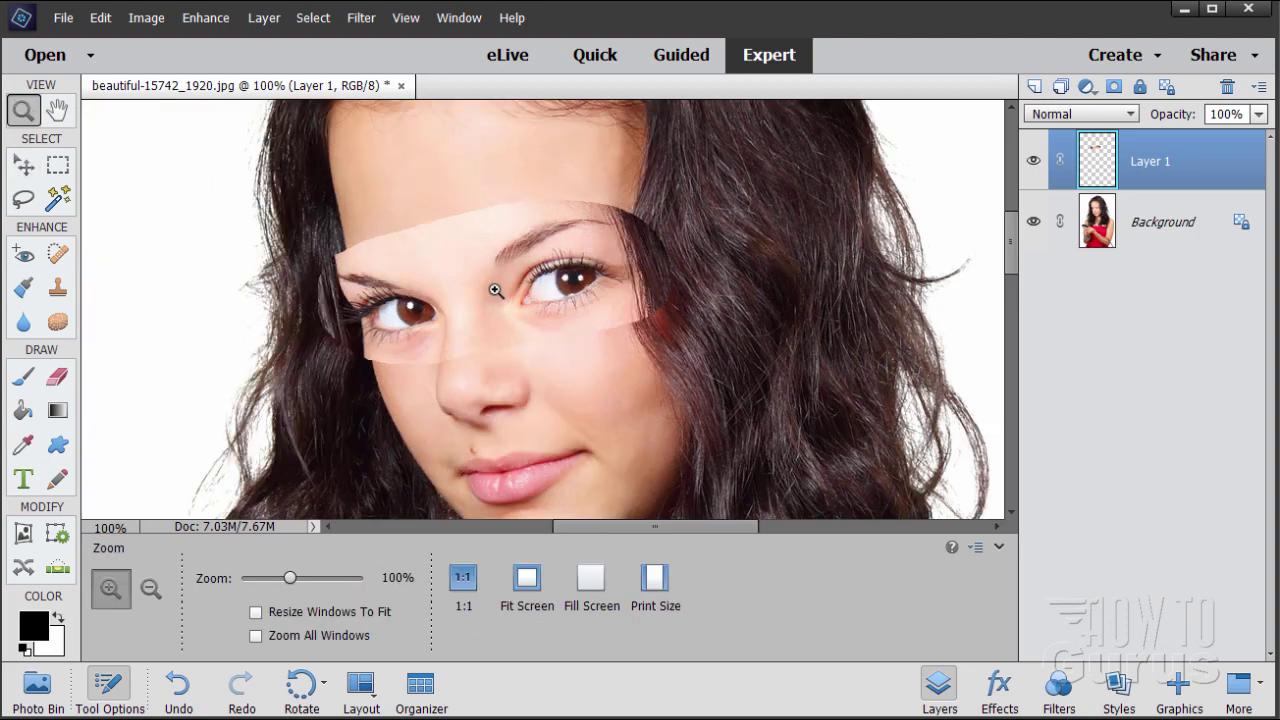
left_click(464, 325)
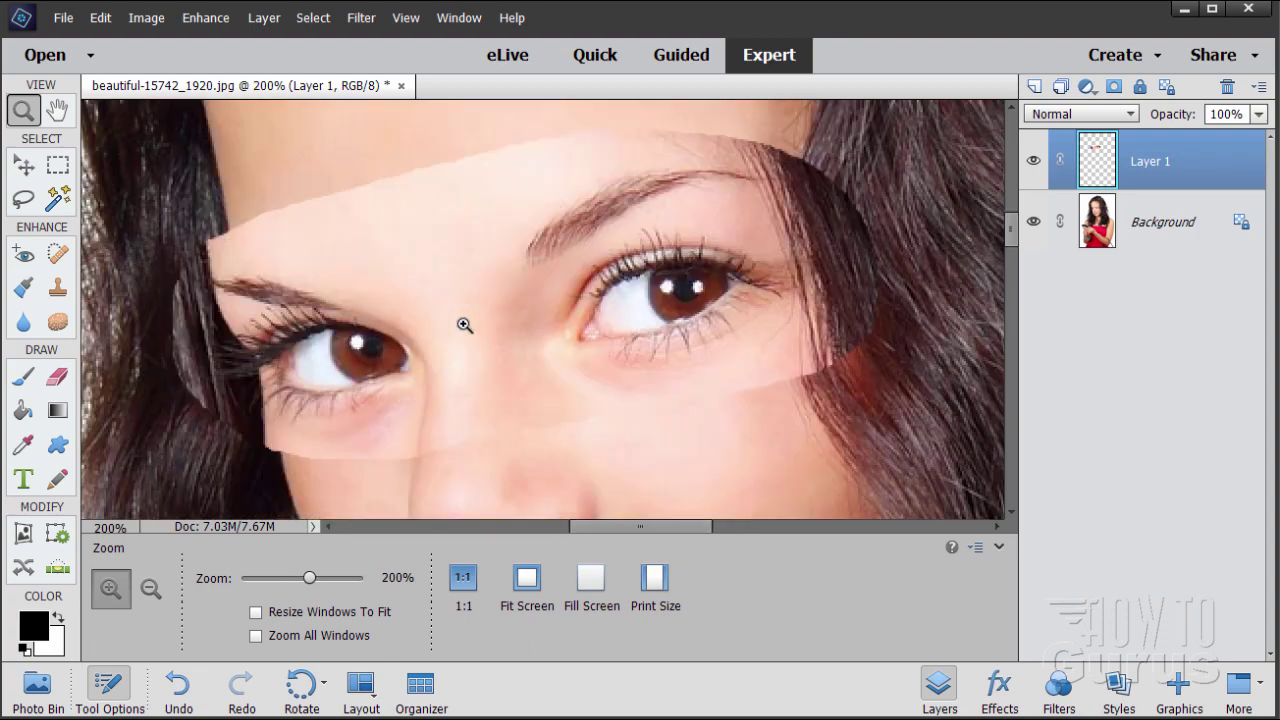
left_click(24, 165)
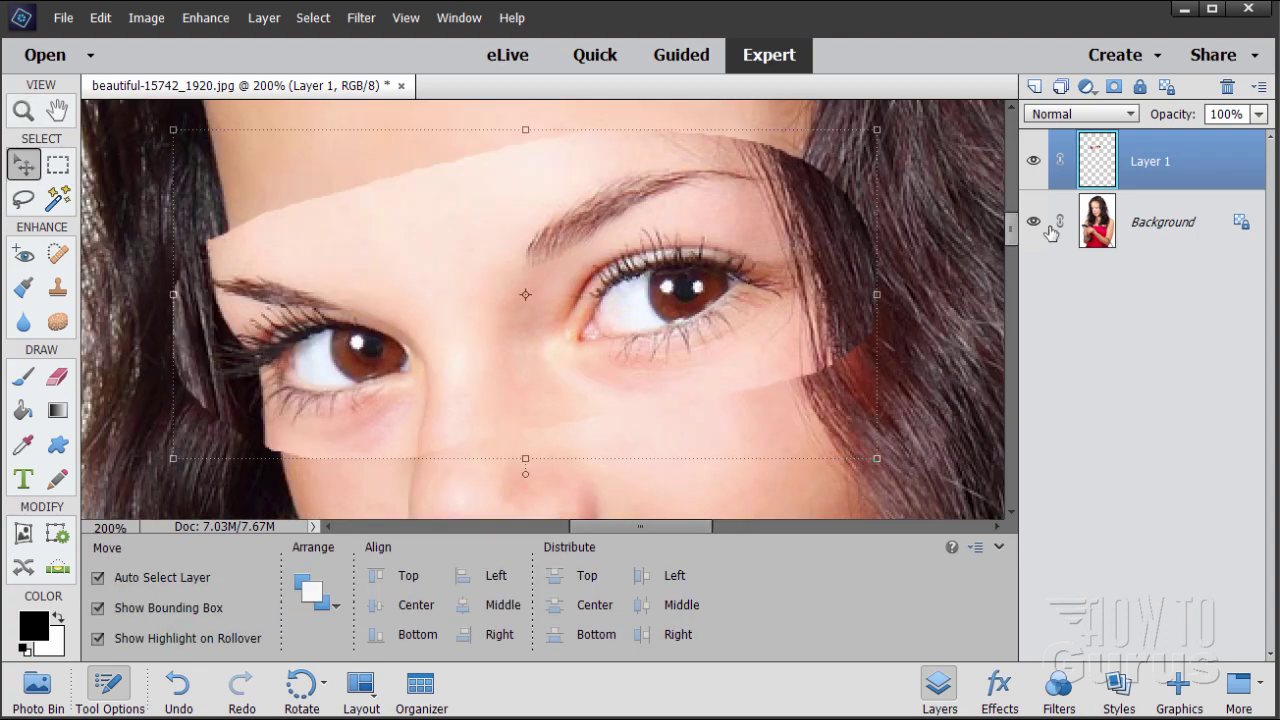
double_click(1149, 163)
type("Eyes")
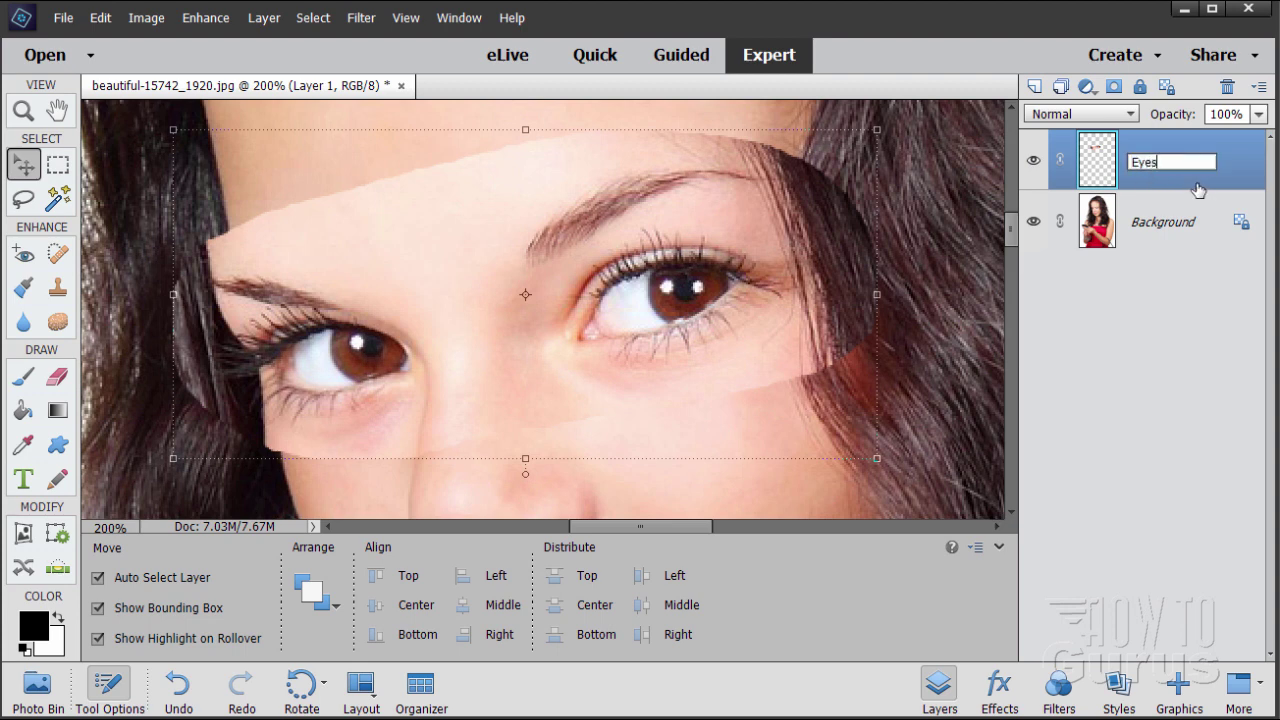
key("Return")
left_click(1258, 114)
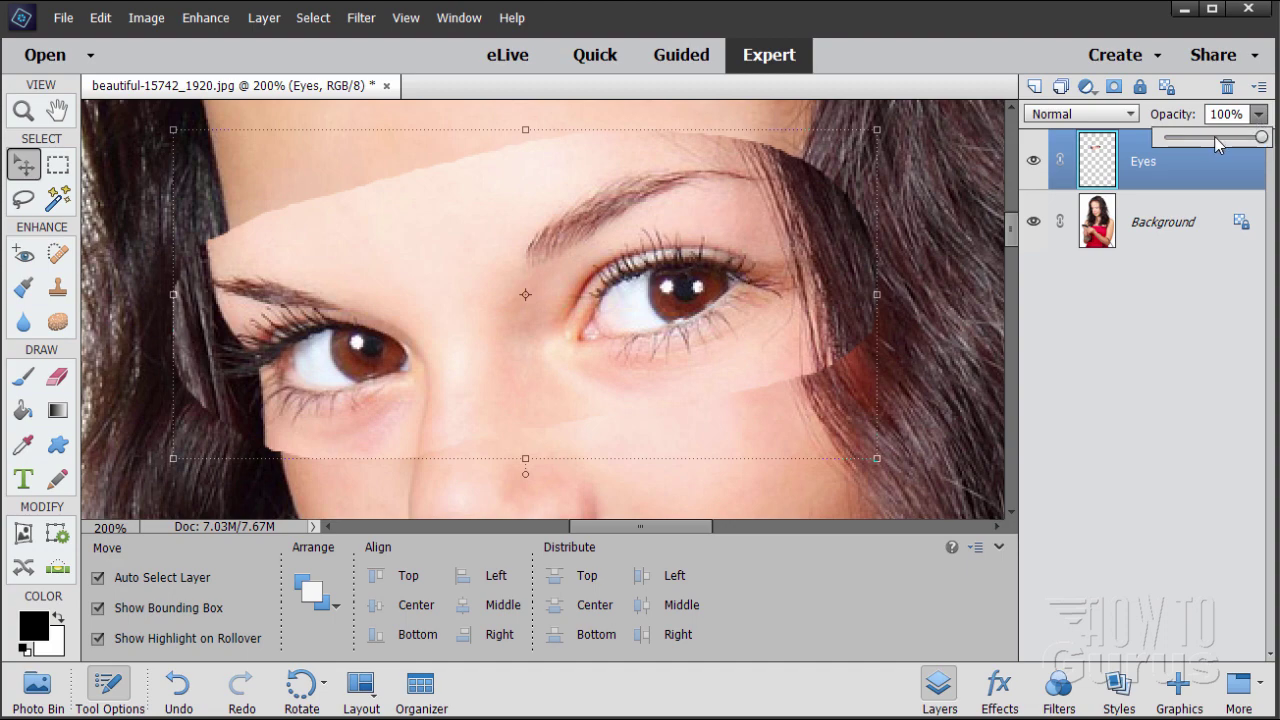
left_click(1215, 137)
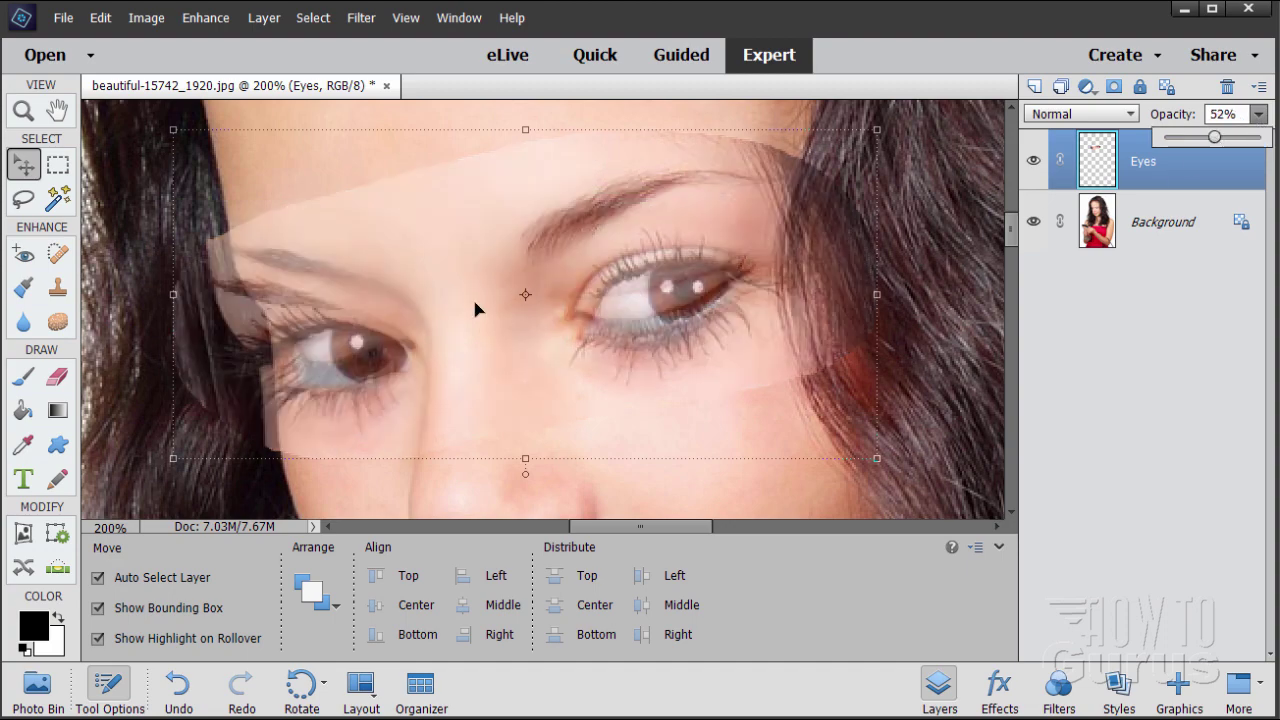
- Align the semi-transparent Eyes layer over the closed eyes and narrow it to 96.10% width
left_click_drag(417, 387, 409, 362)
left_click_drag(491, 372, 566, 345)
left_click_drag(564, 345, 568, 345)
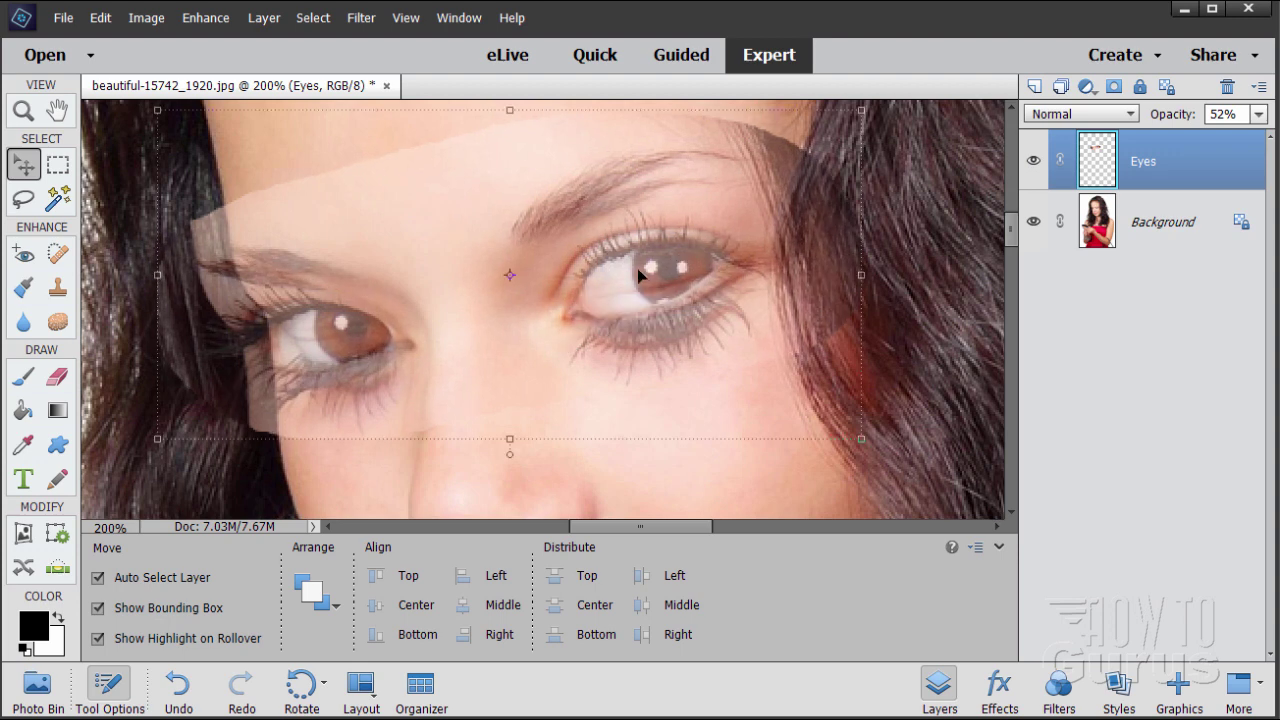
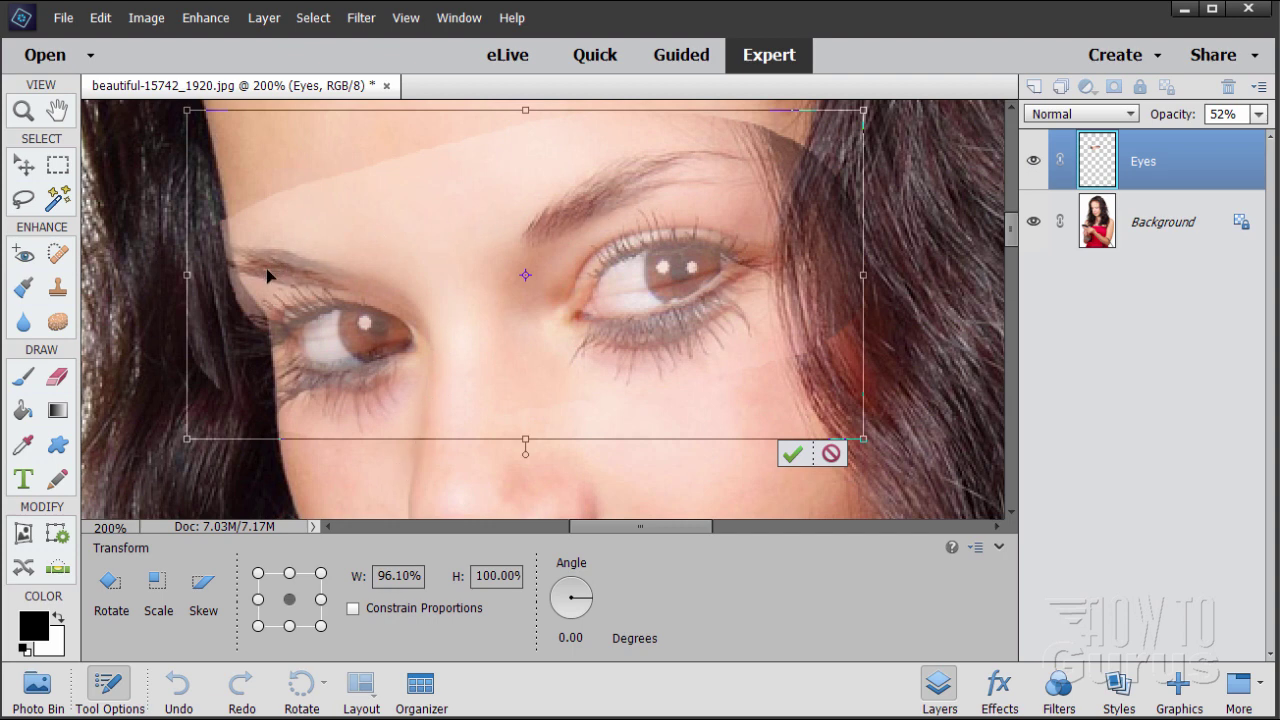
left_click(795, 454)
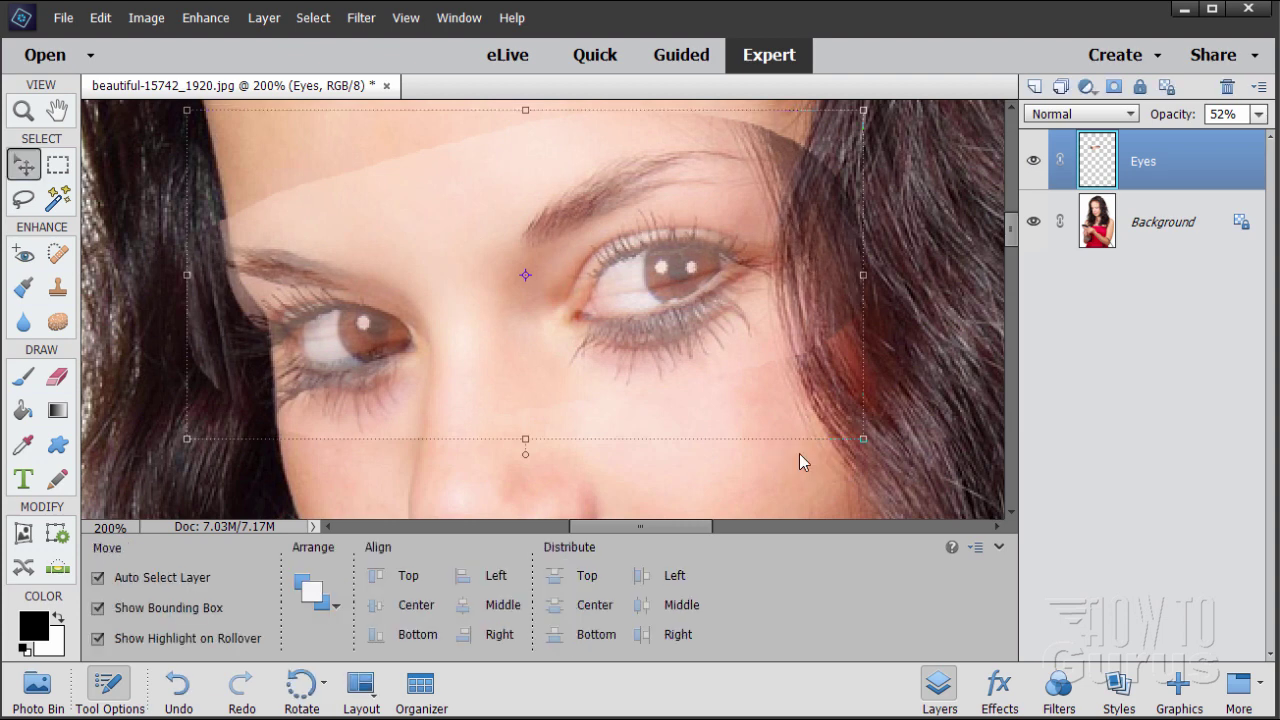
- Hide and show the Eyes layer repeatedly to compare its eye positions with the closed eyes beneath
left_click(1033, 161)
left_click(1033, 163)
left_click(1033, 163)
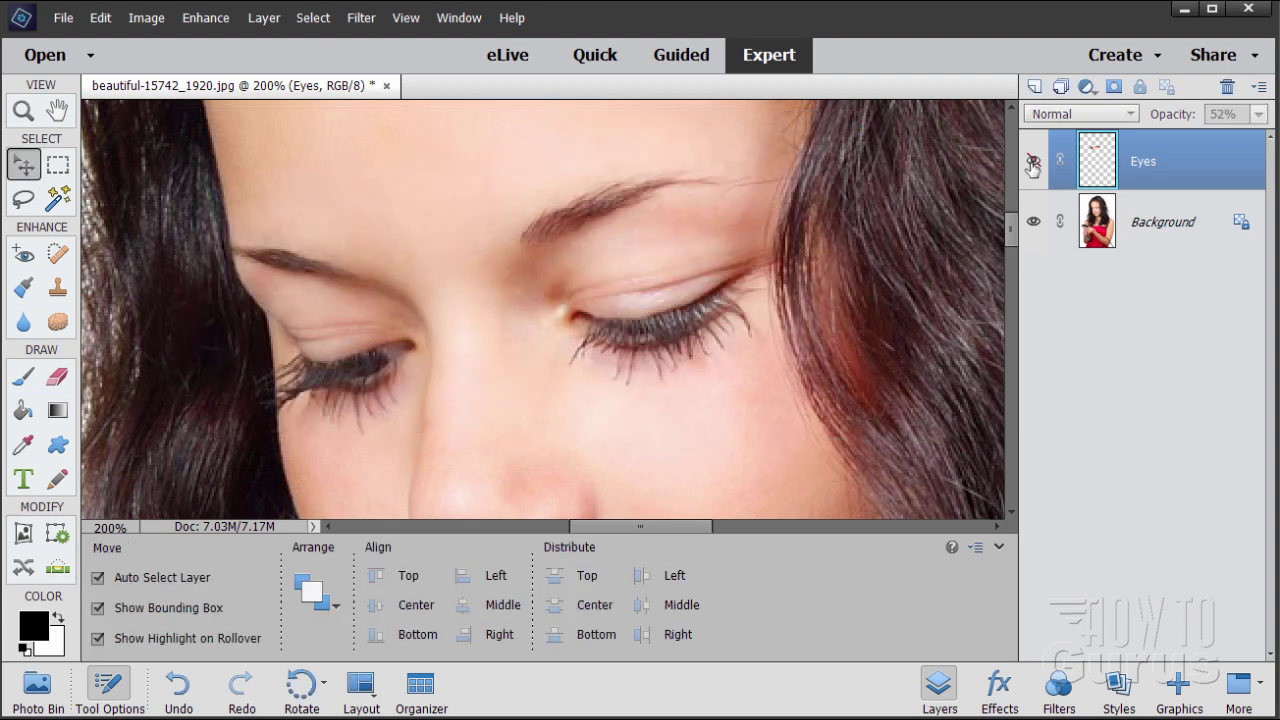
left_click(1033, 163)
left_click(1033, 163)
left_click(1033, 163)
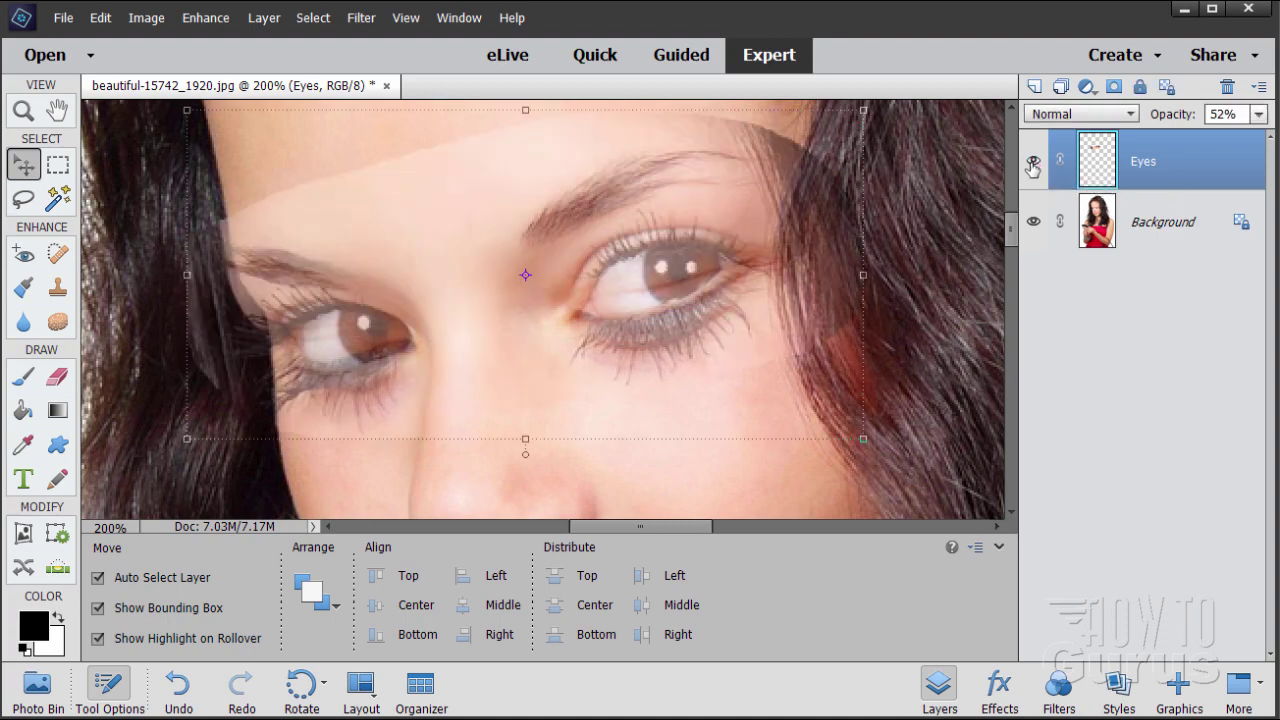
left_click(1033, 163)
left_click(1033, 163)
left_click(1033, 163)
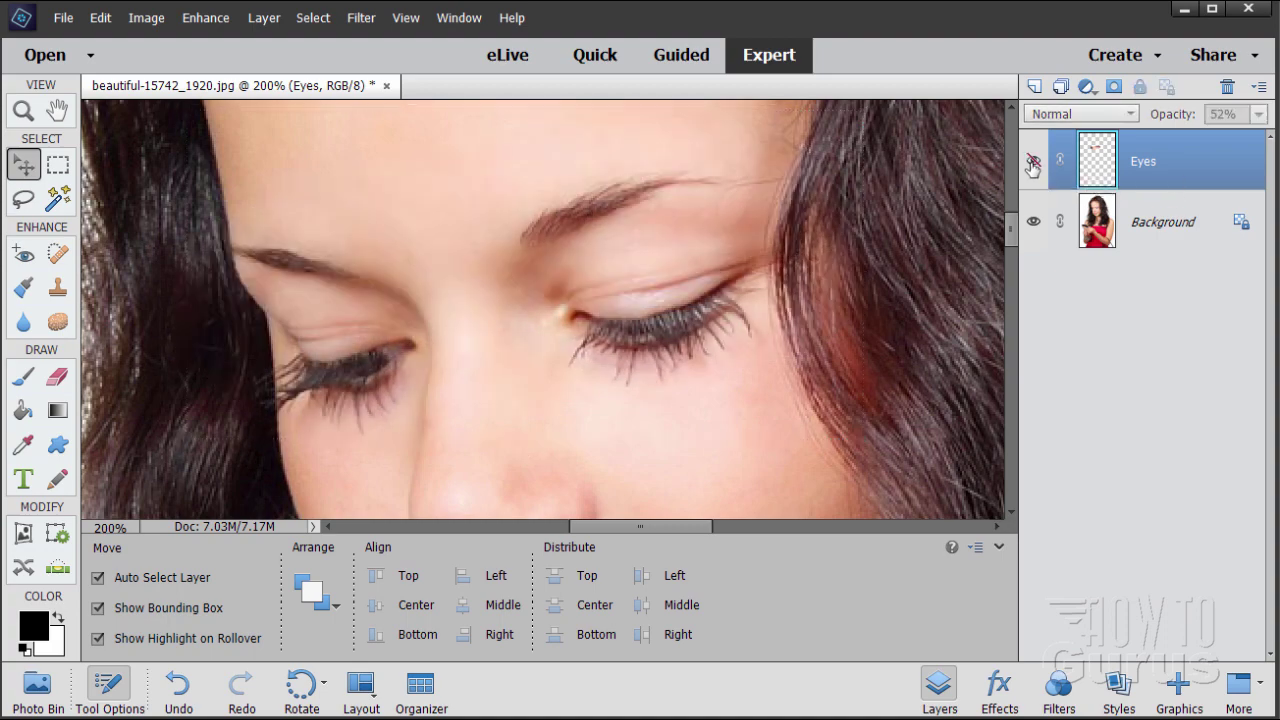
left_click(1033, 163)
left_click(1033, 163)
left_click(1033, 163)
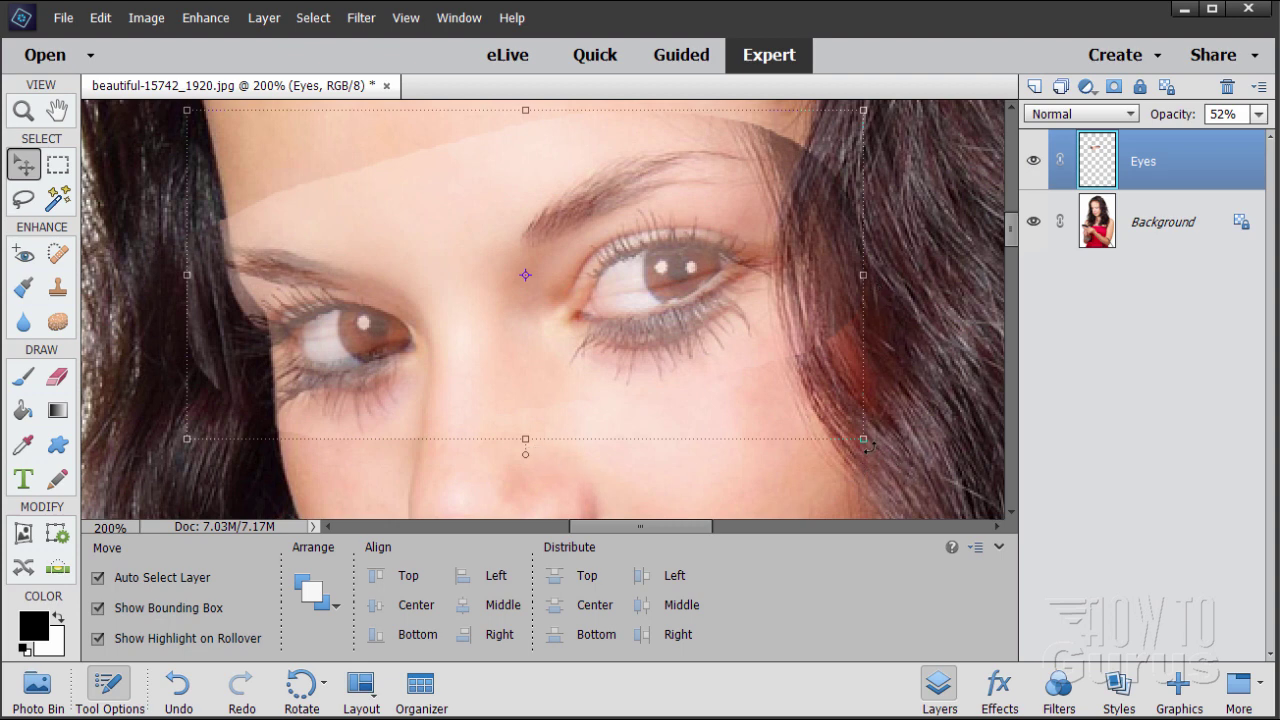
- Rotate the Eyes layer by 0.07 degrees
left_click_drag(868, 446, 867, 447)
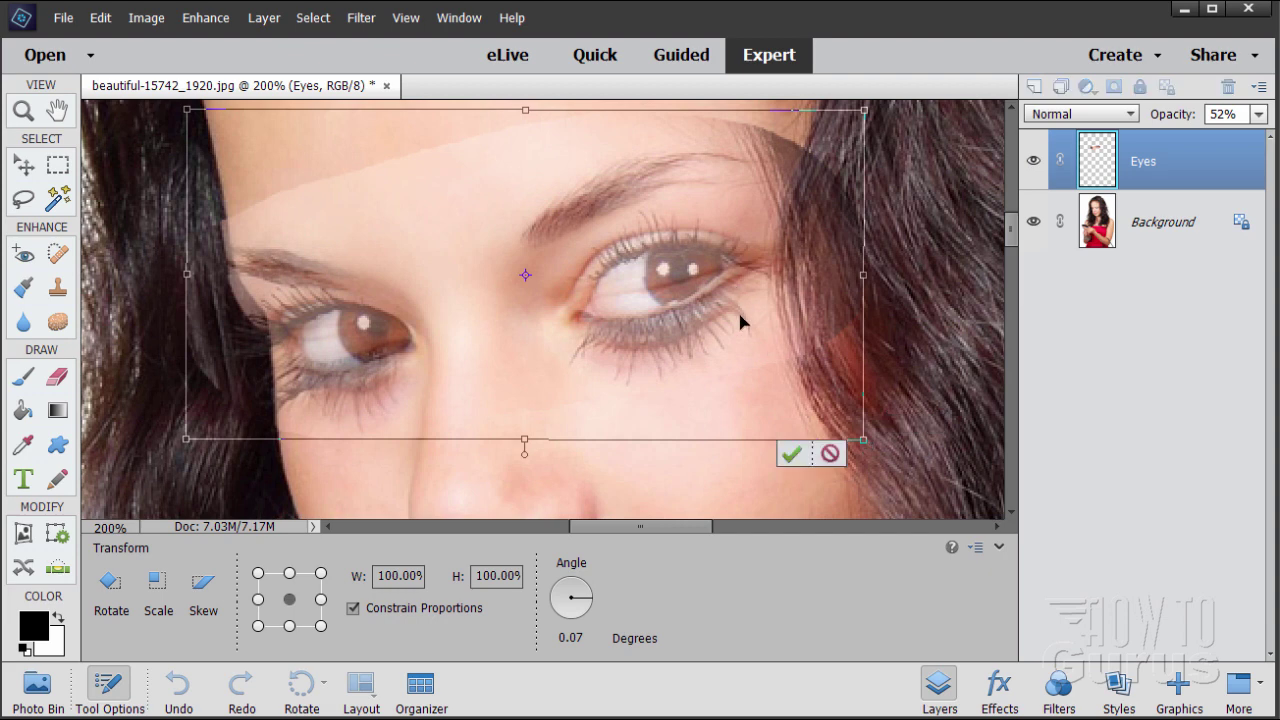
left_click(793, 455)
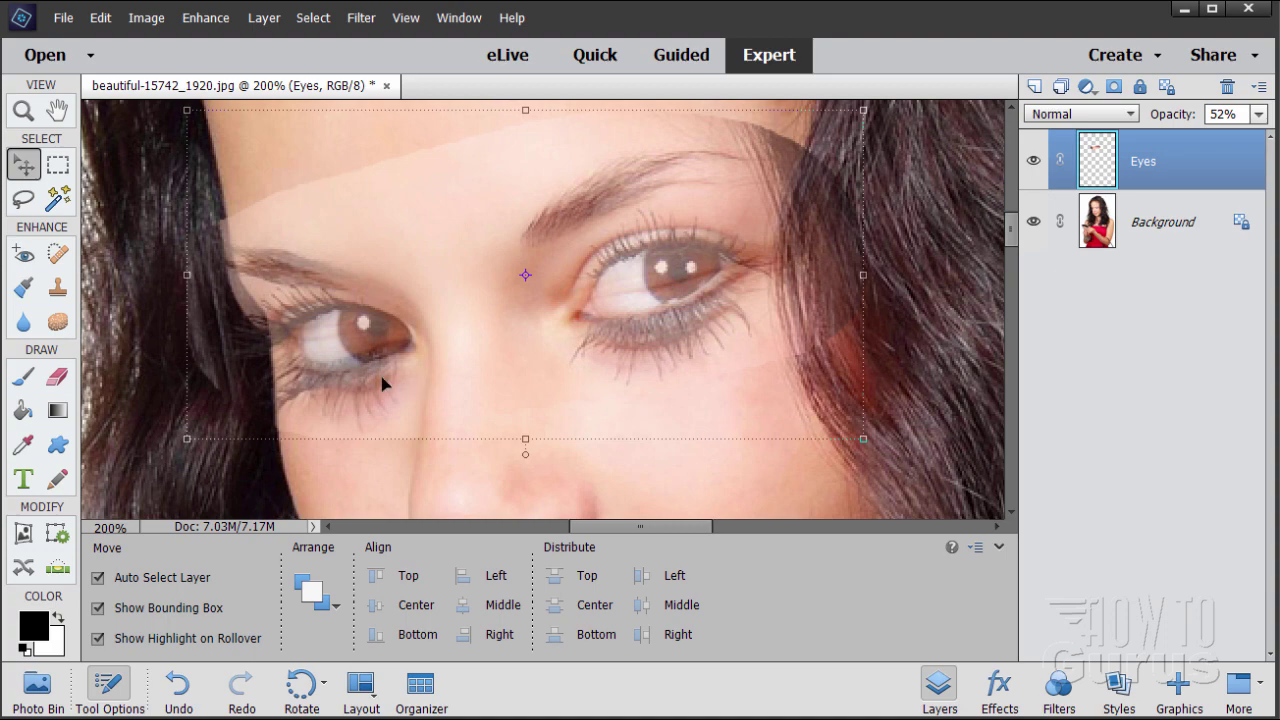
- Toggle the Eyes layer's visibility to check how the eye corners and brows line up with the original face
left_click(1033, 160)
left_click(1033, 160)
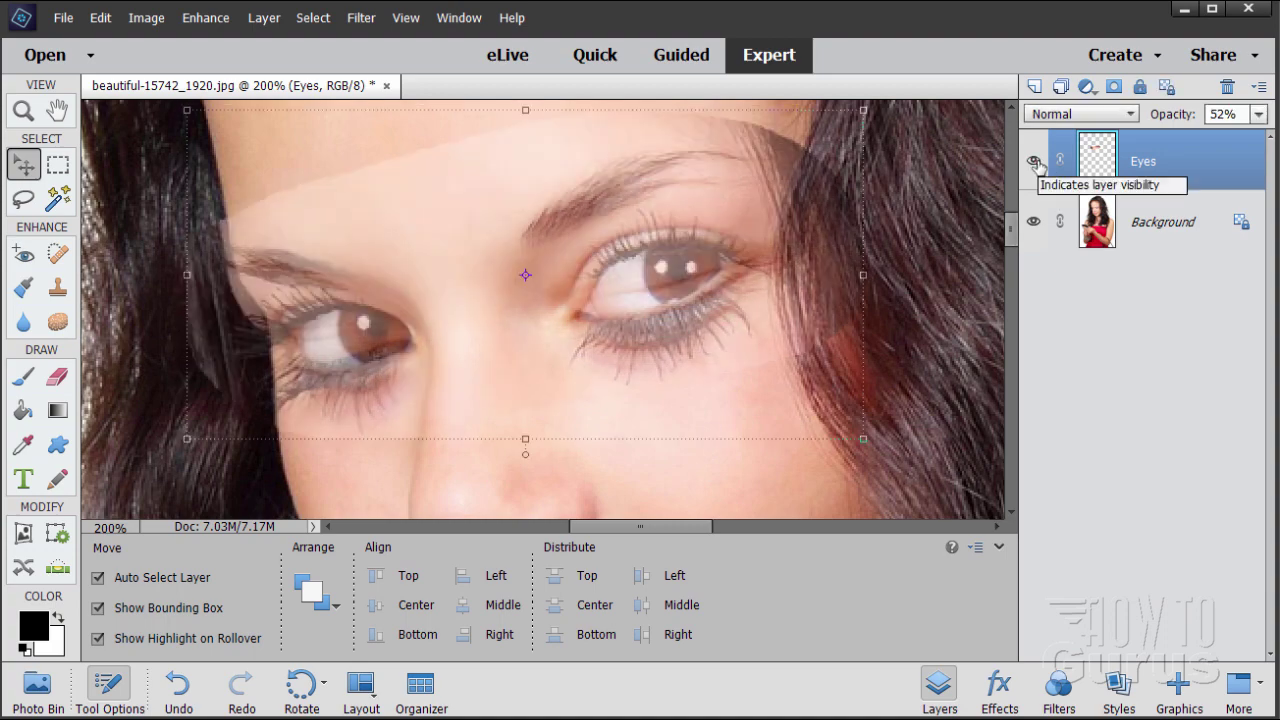
left_click(1034, 161)
left_click(1034, 161)
left_click(1034, 161)
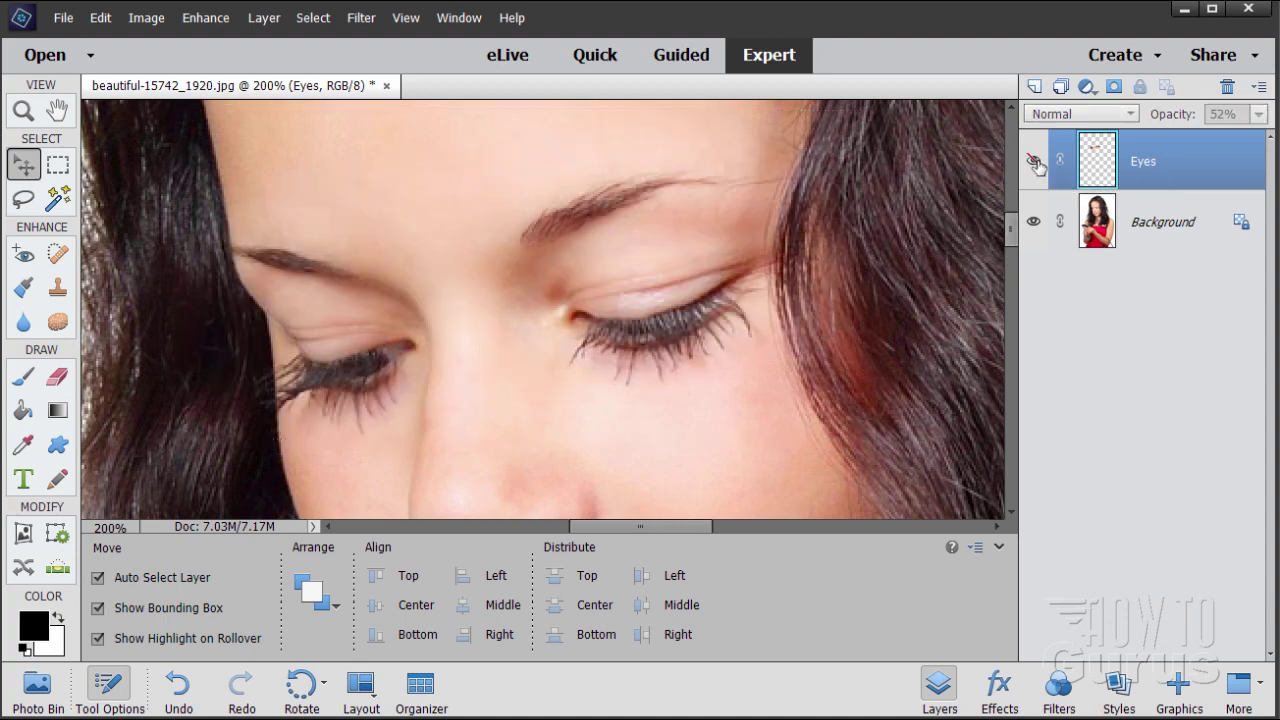
left_click(1034, 161)
left_click(1034, 161)
left_click(1034, 161)
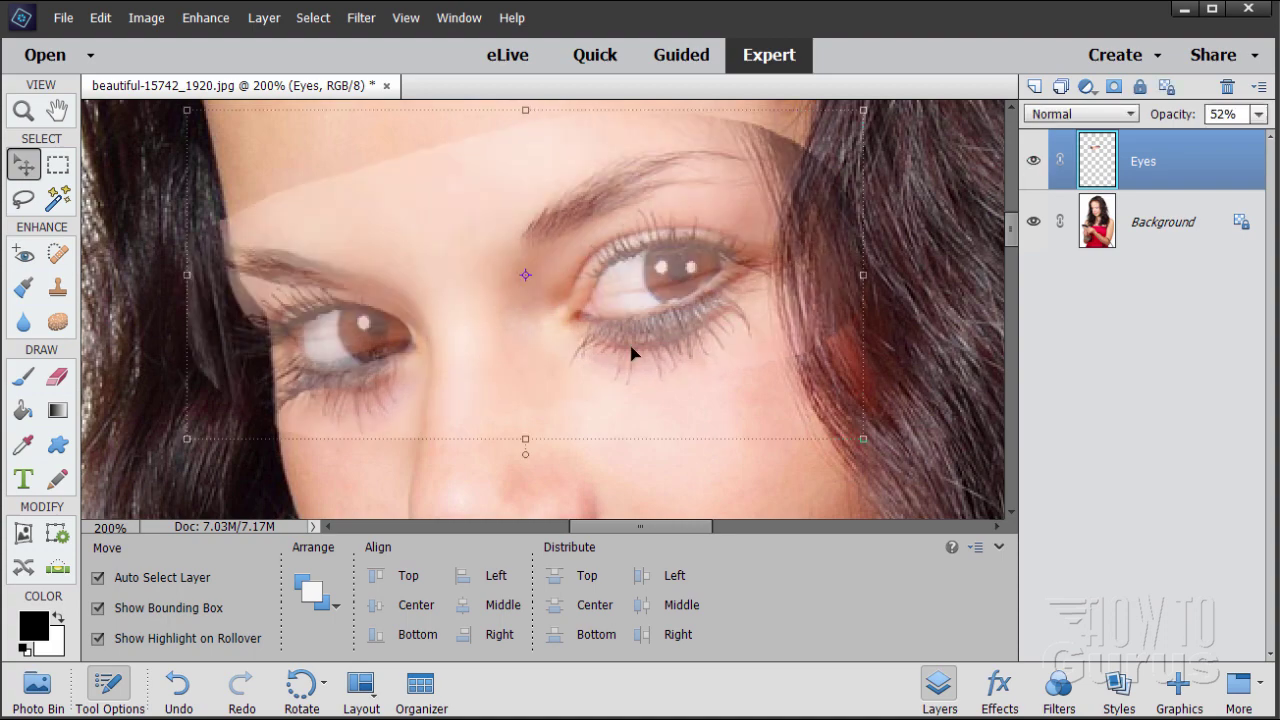
left_click(1036, 164)
left_click(1036, 164)
left_click(1036, 164)
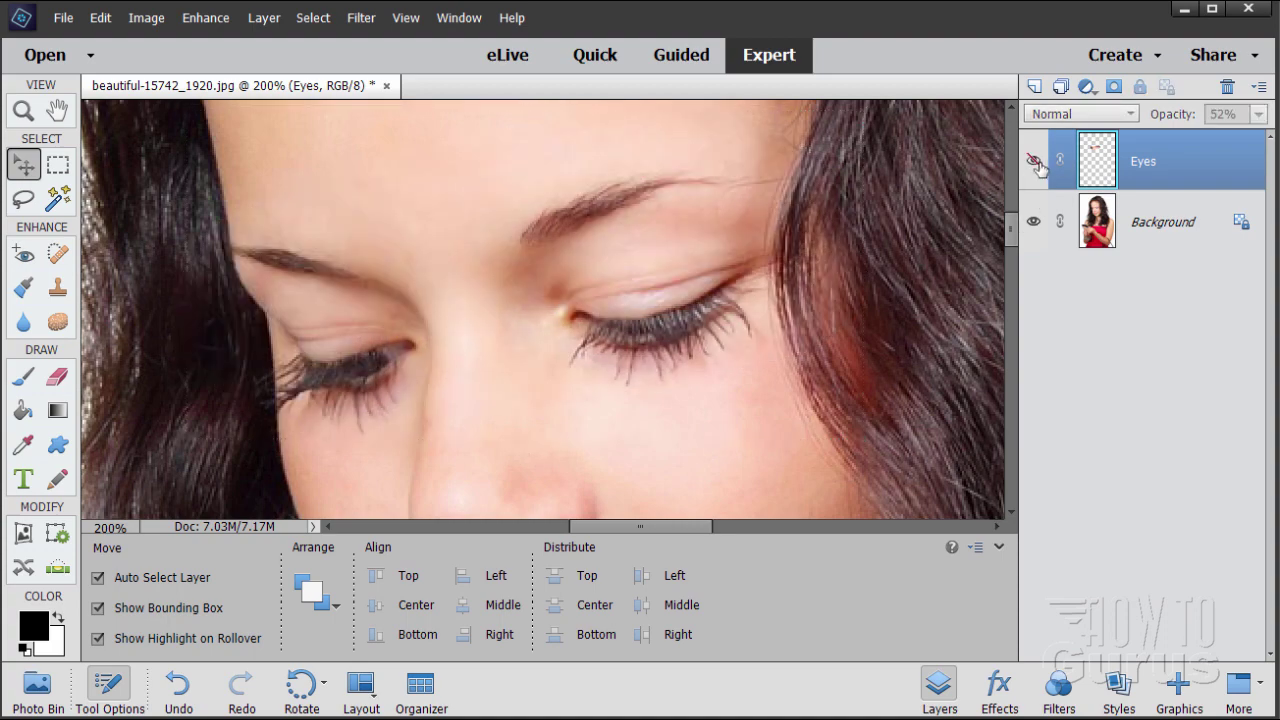
left_click(1036, 164)
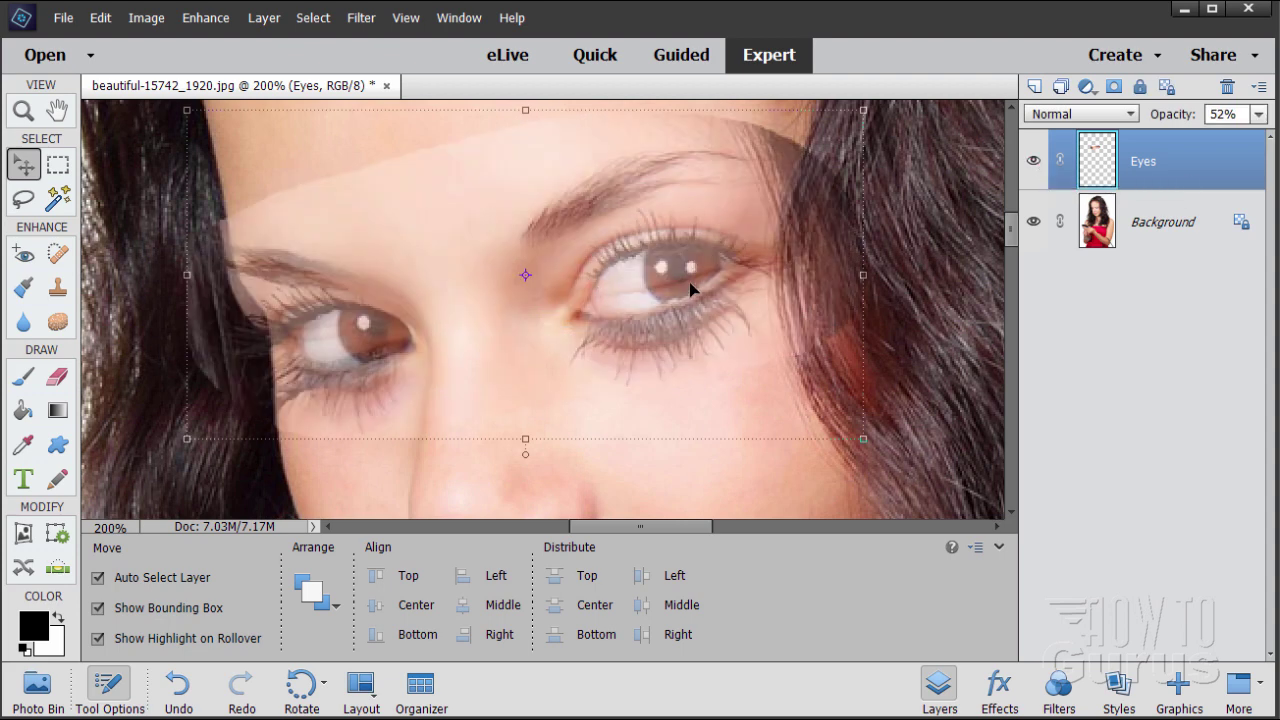
- Nudge the Eyes layer slightly downward to match the underlying eyes, comparing it with the layer hidden and shown
key("Down")
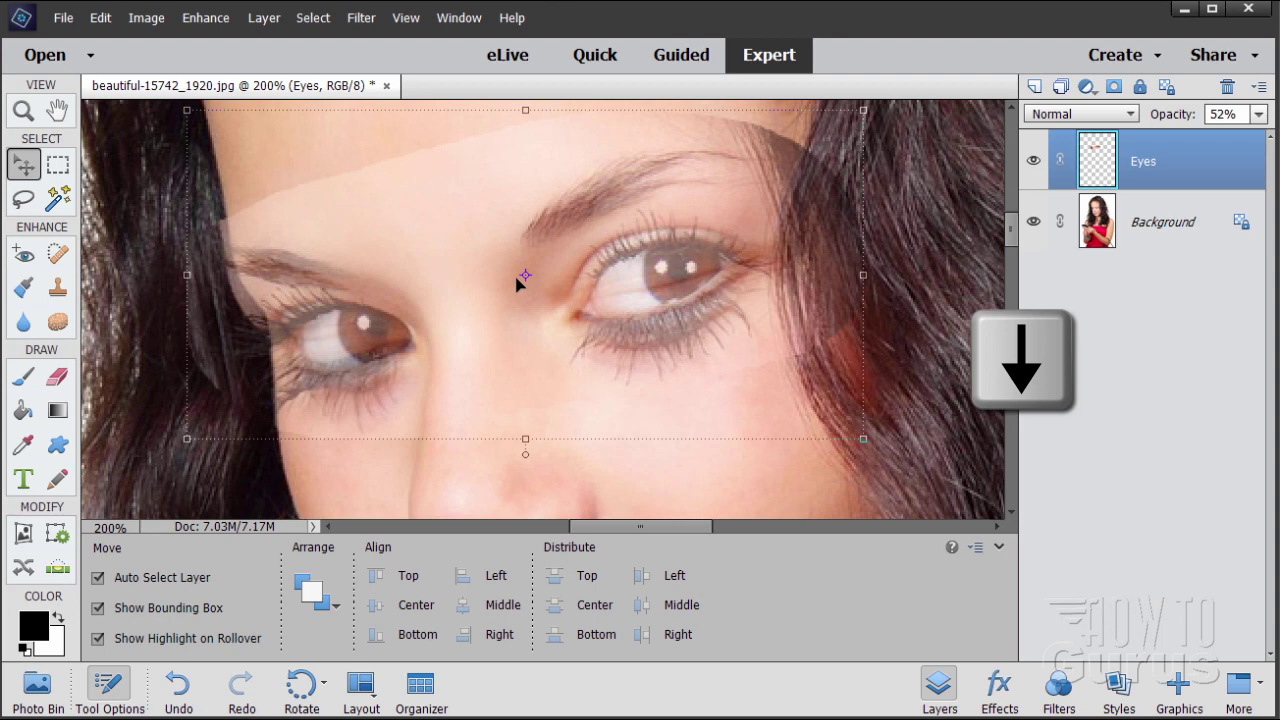
key("Down")
key("Down")
key("Down")
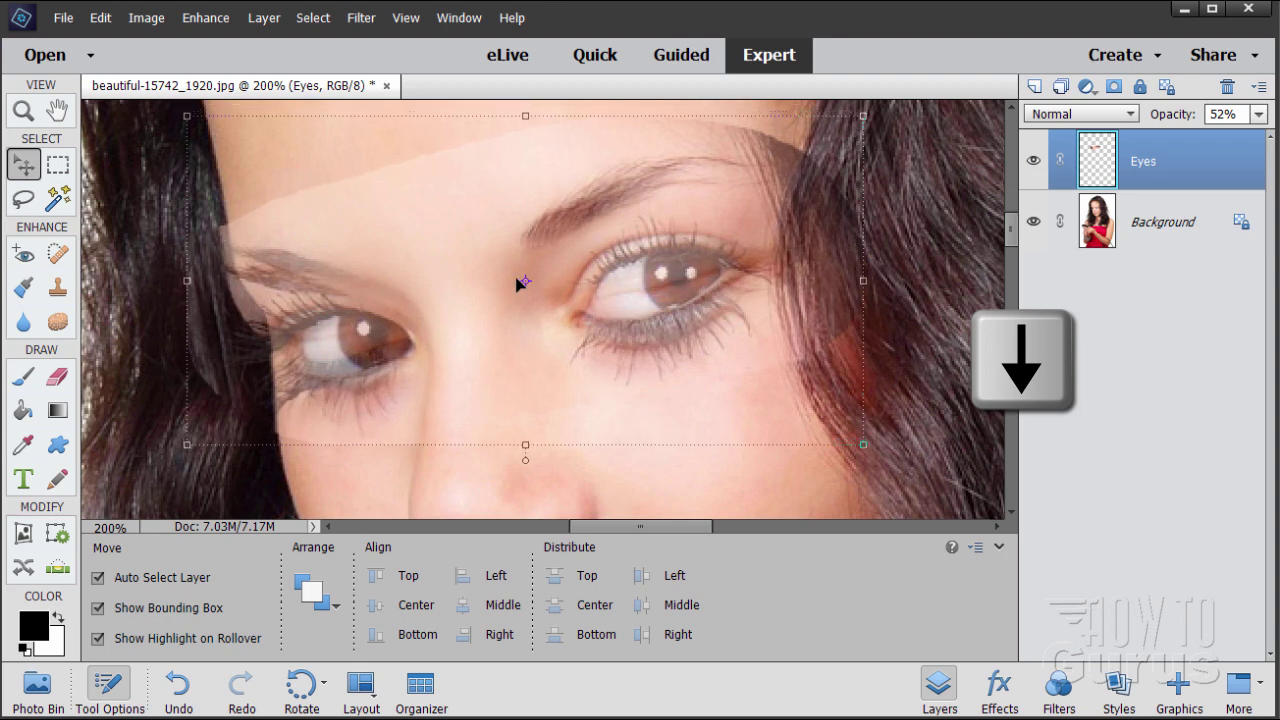
key("Up")
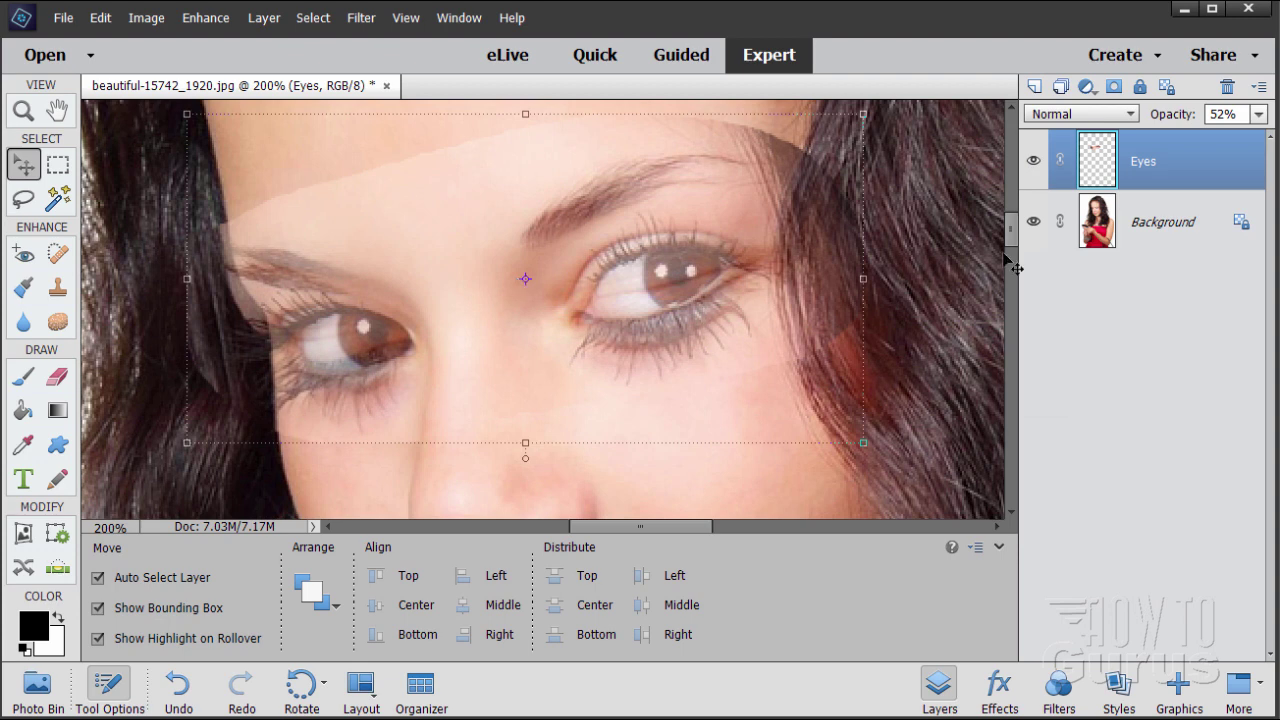
left_click(1033, 161)
left_click(1035, 161)
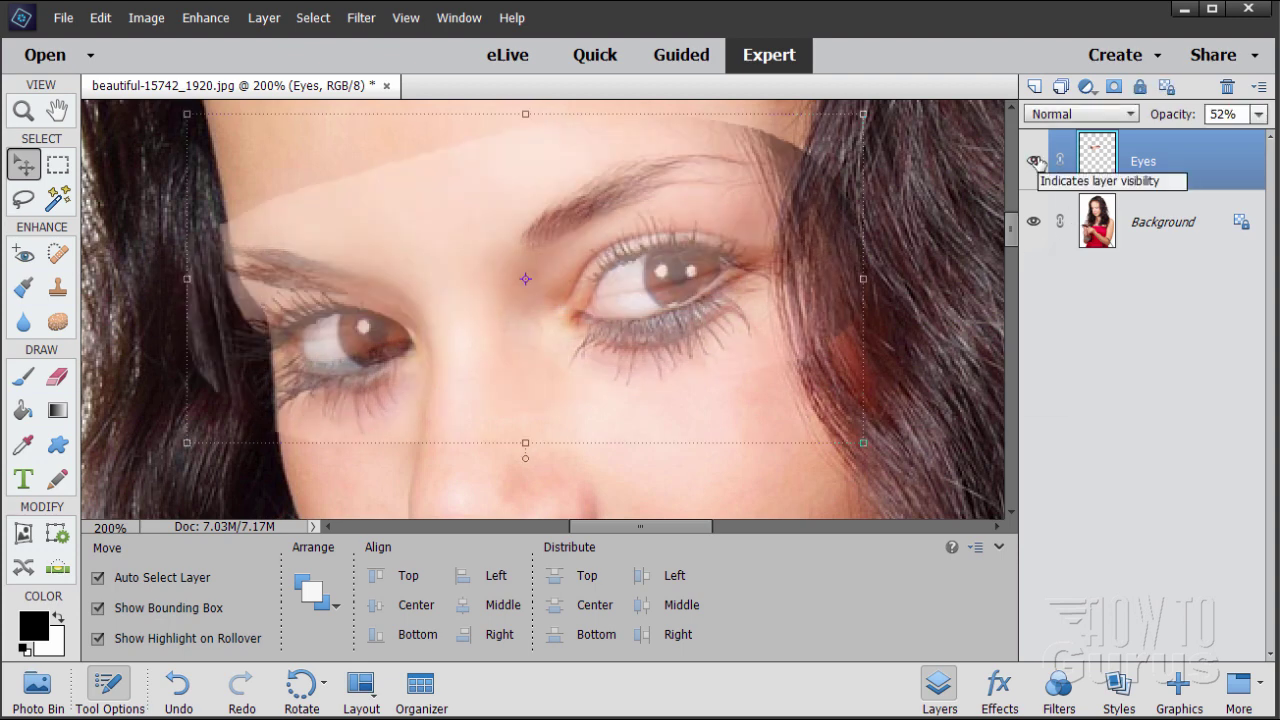
left_click(1035, 161)
left_click(1036, 162)
key("Up")
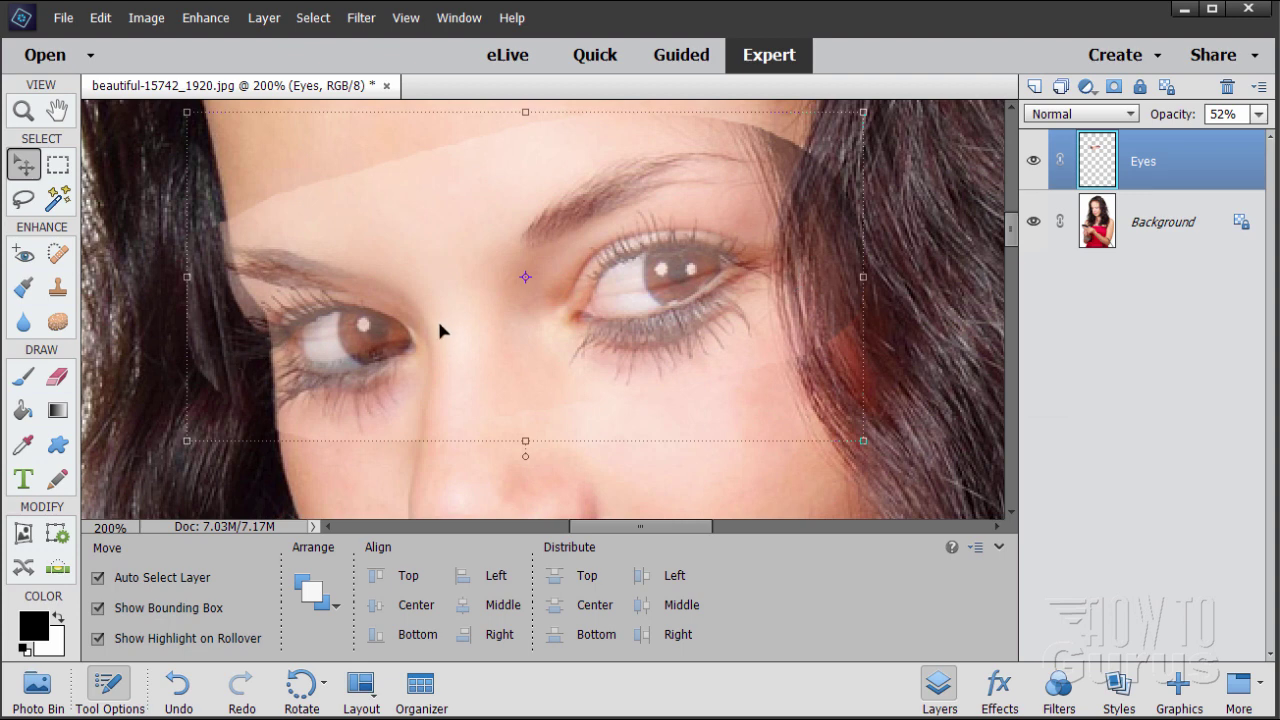
- Set the Eyes layer's opacity to 100% and add a Levels adjustment layer clipped to it
left_click(1258, 114)
left_click_drag(1216, 137, 1263, 137)
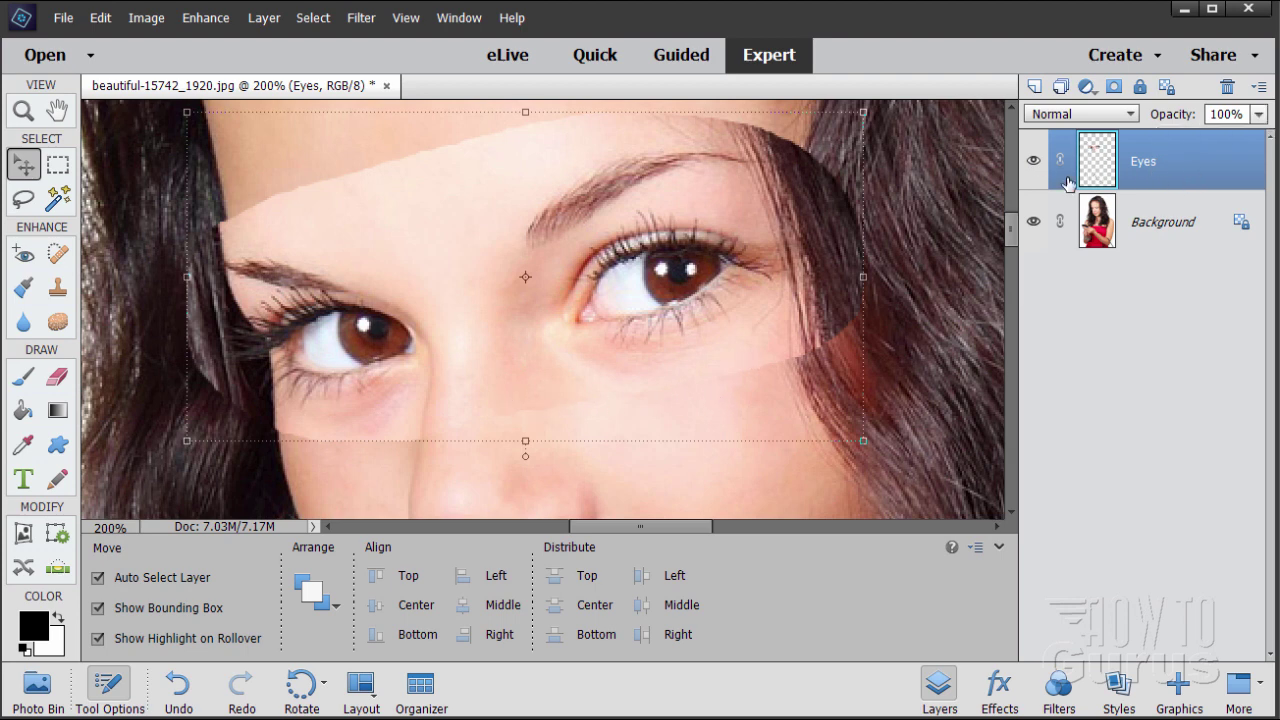
left_click(266, 18)
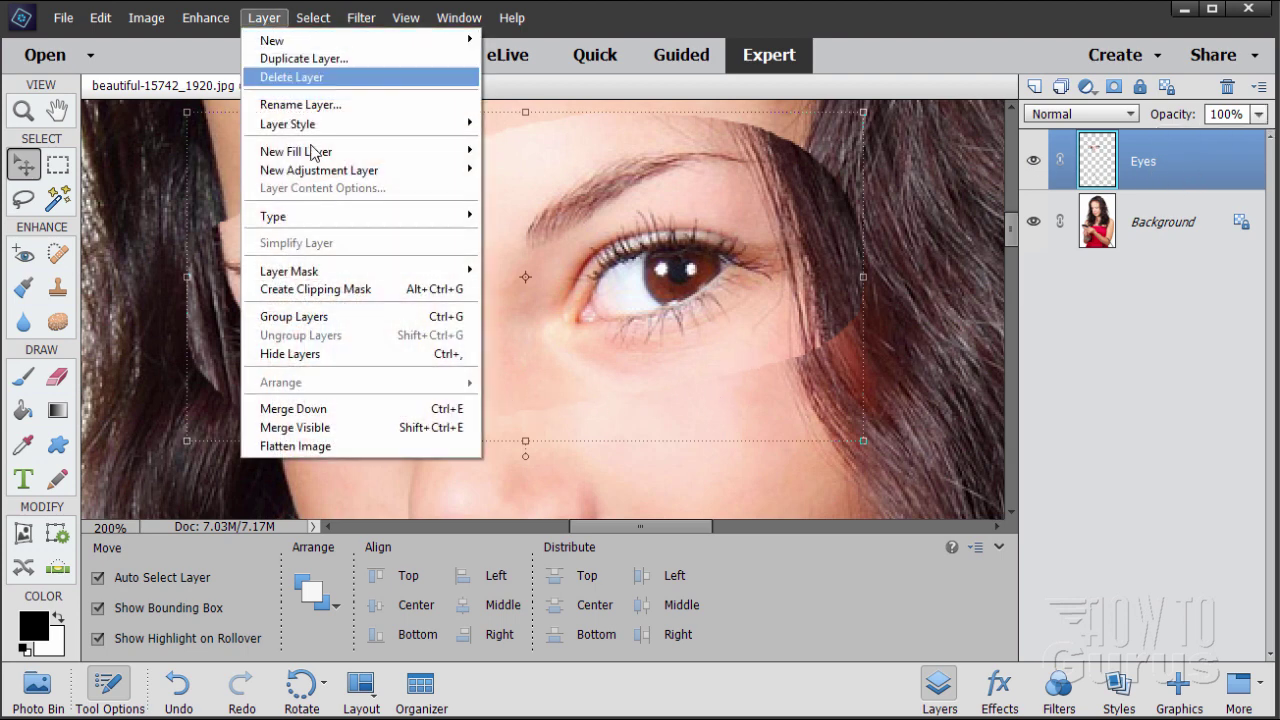
mouse_move(325, 171)
left_click(531, 169)
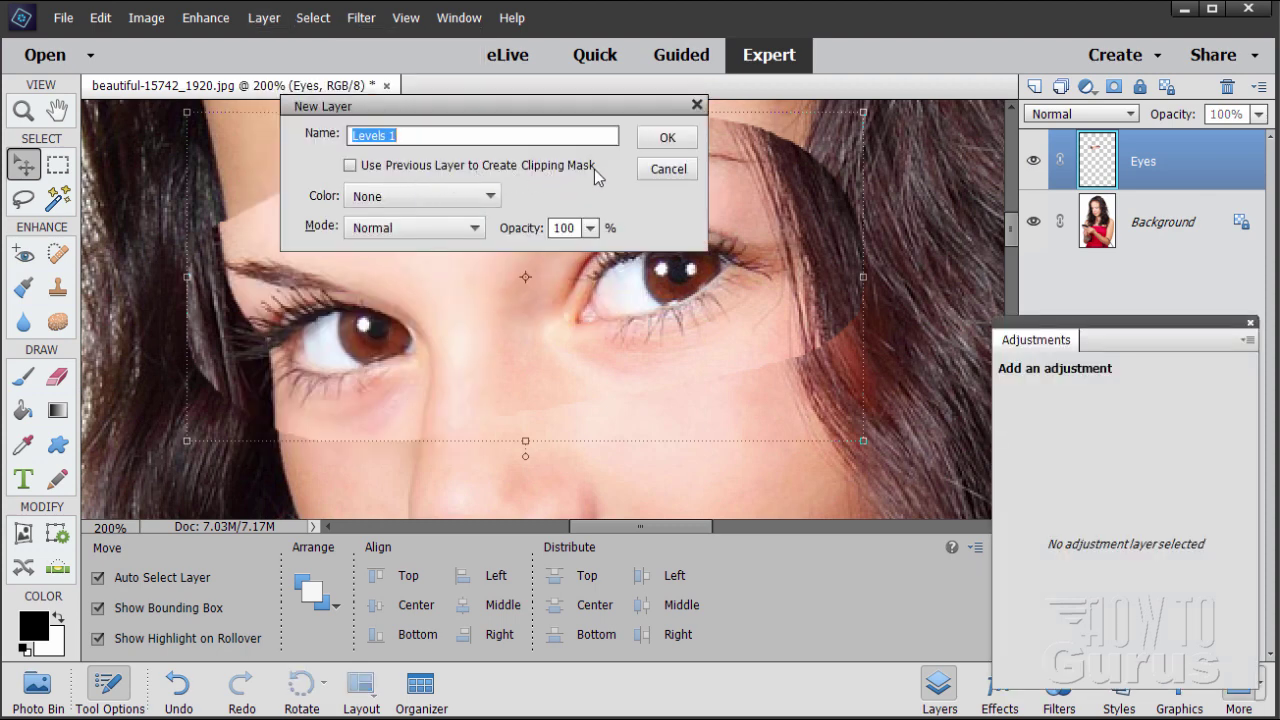
left_click(350, 165)
left_click(670, 137)
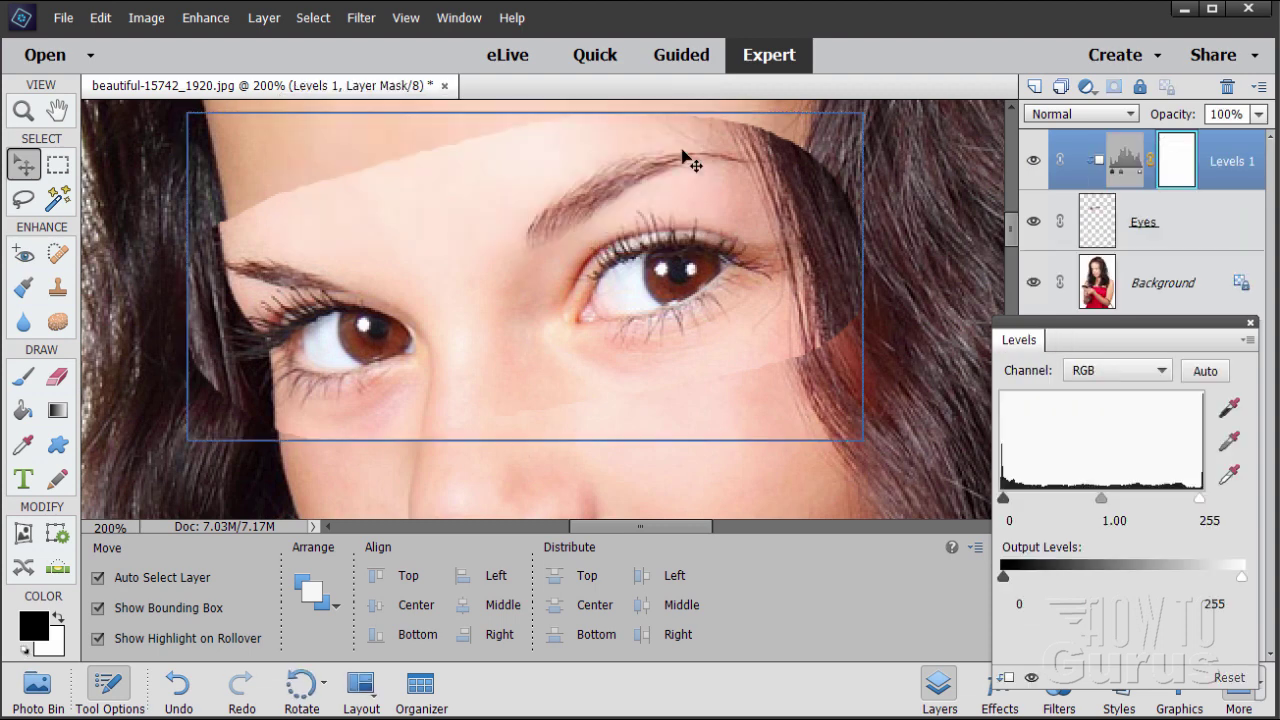
- Darken the pasted eye area by setting the Levels midtone value to 0.83
left_click_drag(1065, 330, 1027, 271)
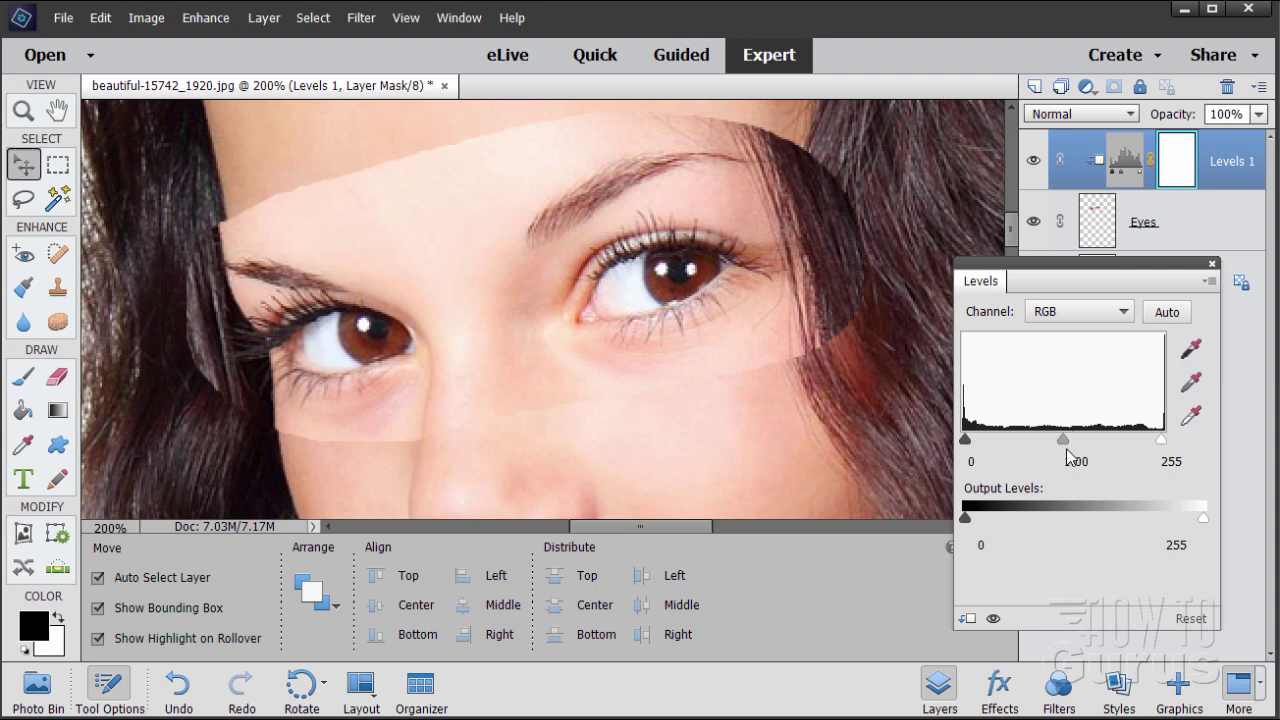
left_click_drag(1059, 441, 1068, 442)
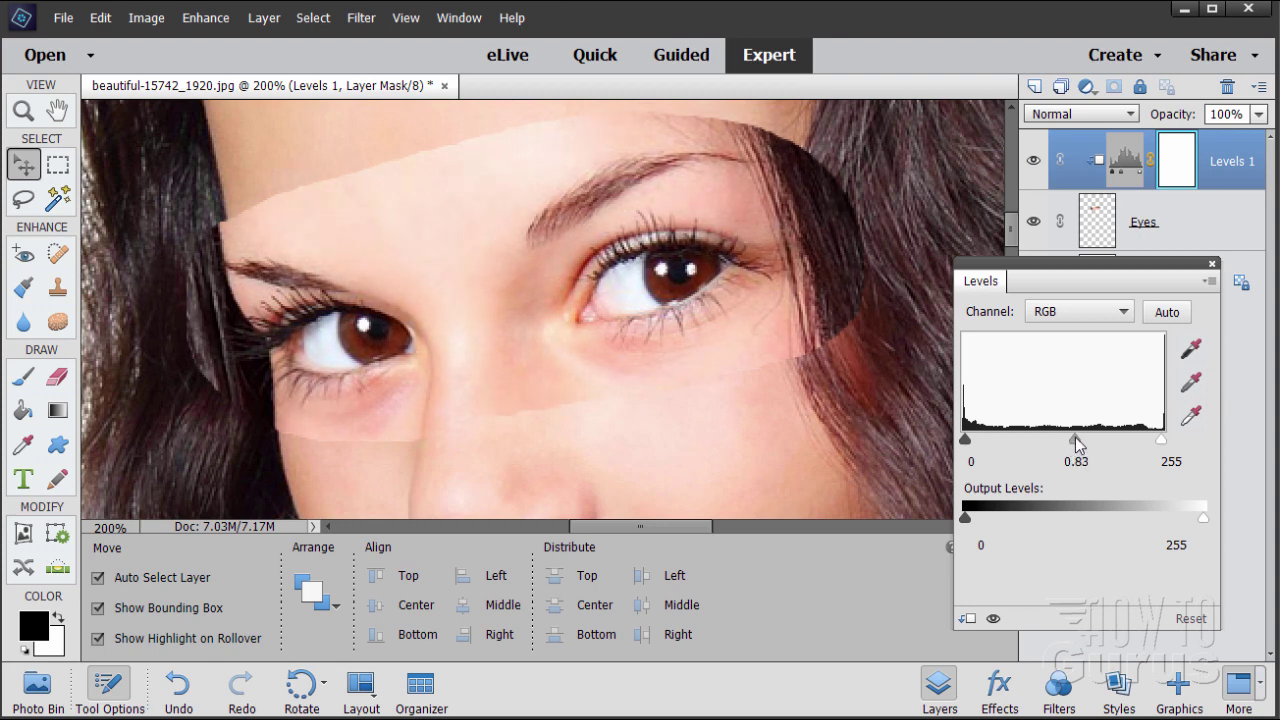
- Fine-tune the clipped Levels adjustment with midtone 0.83, shadow input 8 and white output 253
left_click_drag(1071, 442, 1075, 440)
left_click_drag(1076, 441, 1075, 437)
left_click_drag(1160, 440, 1160, 444)
left_click_drag(965, 444, 973, 440)
left_click_drag(1206, 520, 1204, 530)
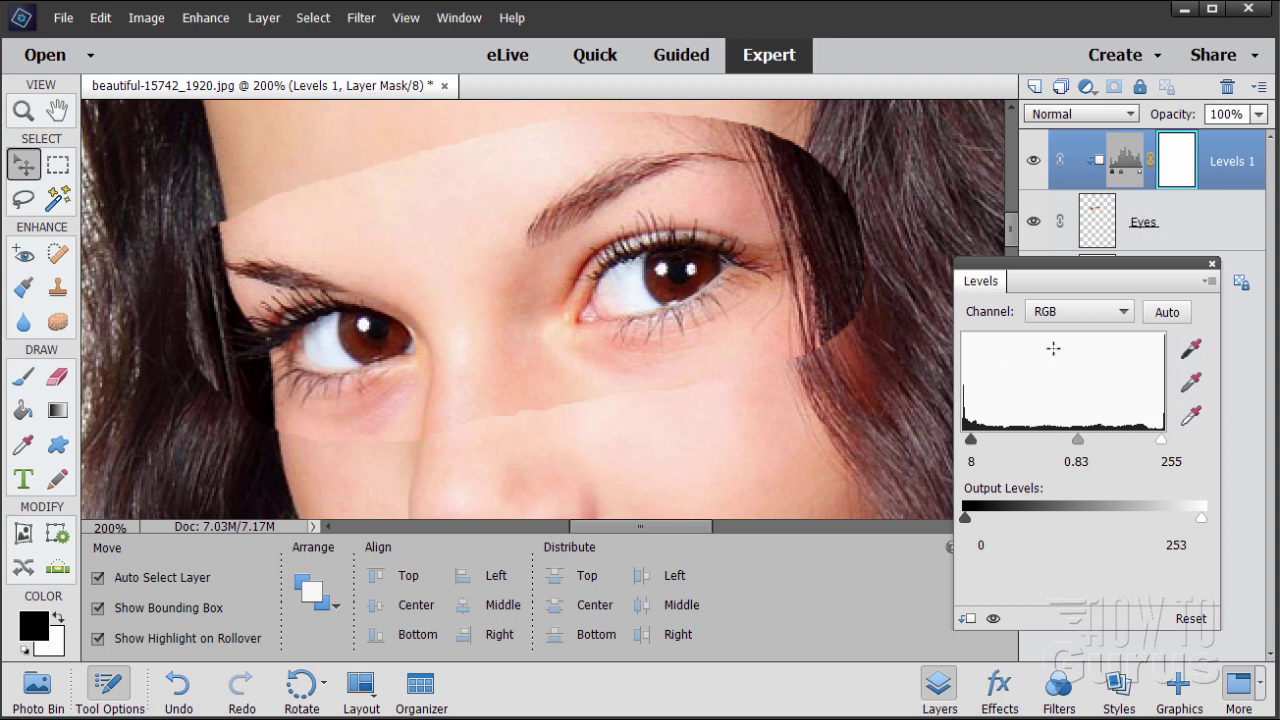
left_click(1212, 264)
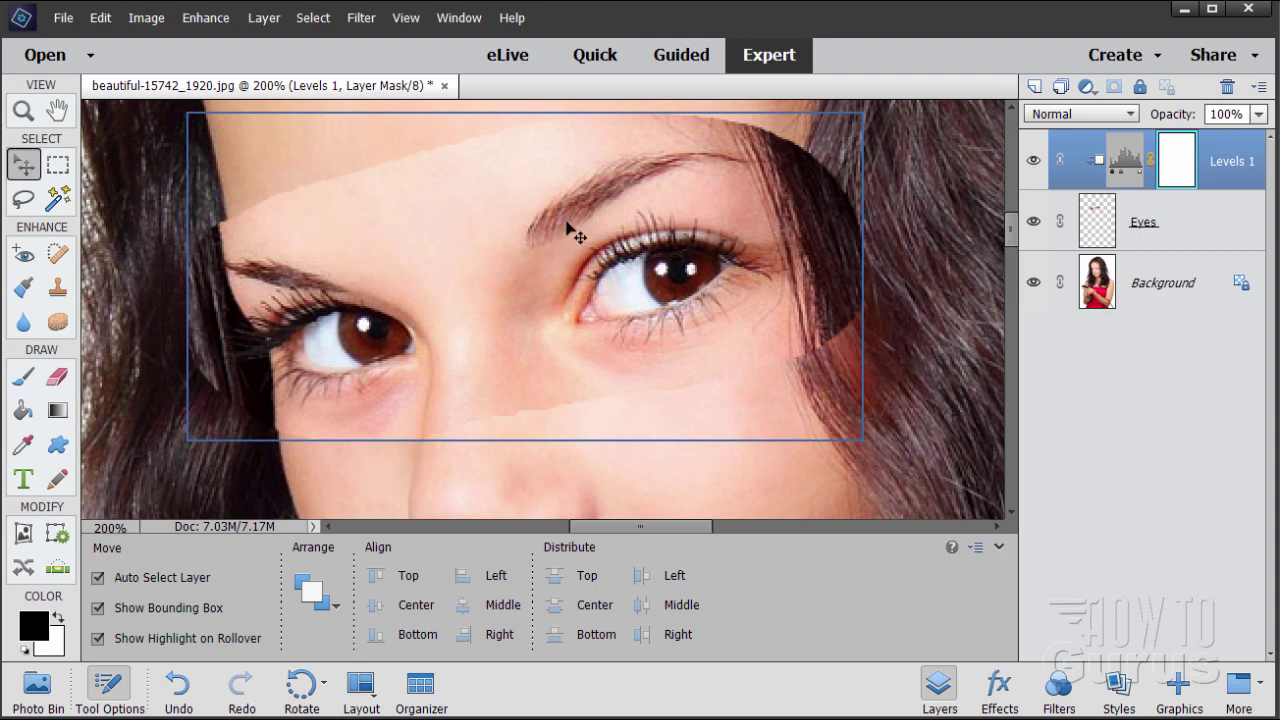
- Add a Hue/Saturation adjustment layer clipped to the layer beneath and set its Master Saturation to -7
left_click(261, 19)
mouse_move(301, 177)
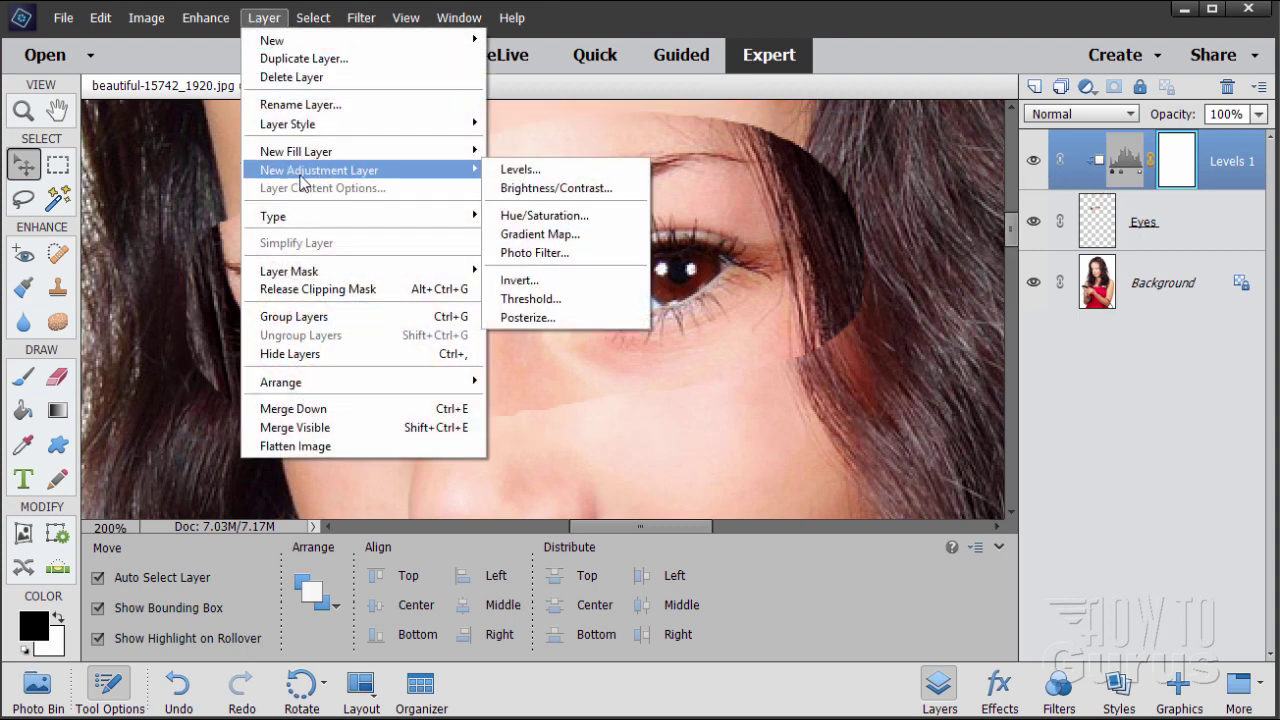
left_click(573, 222)
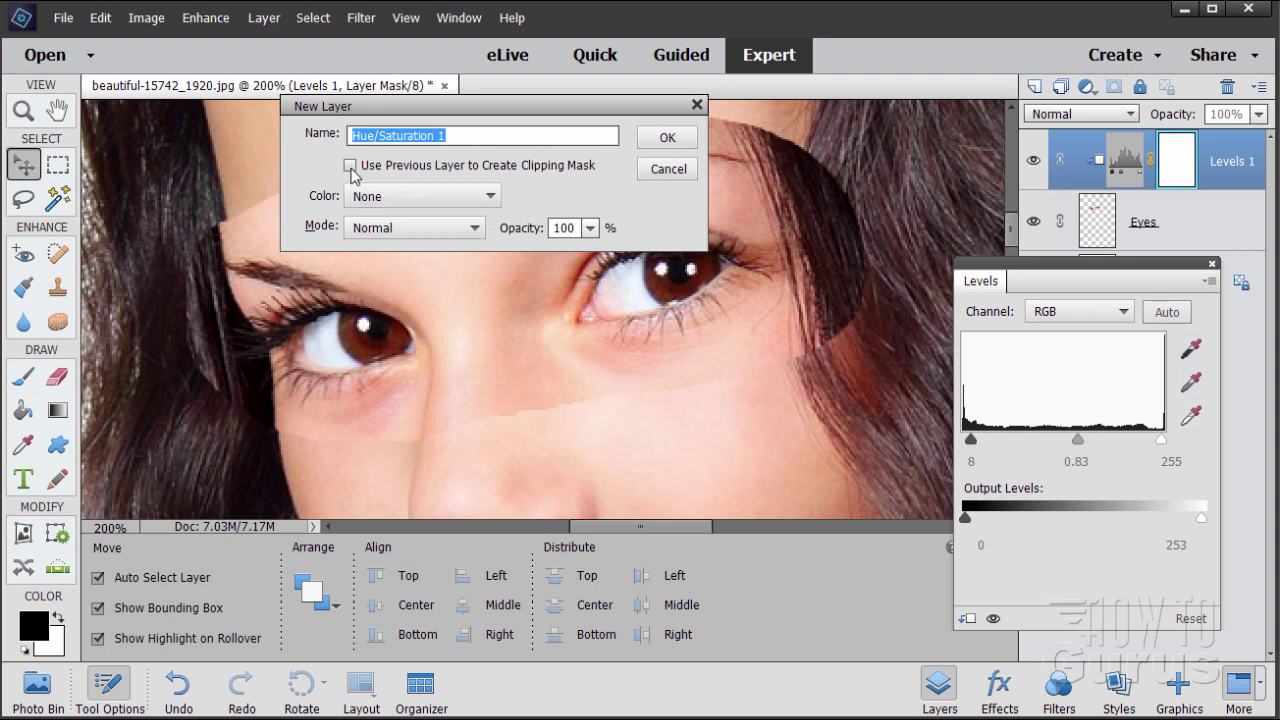
left_click(351, 166)
left_click(669, 138)
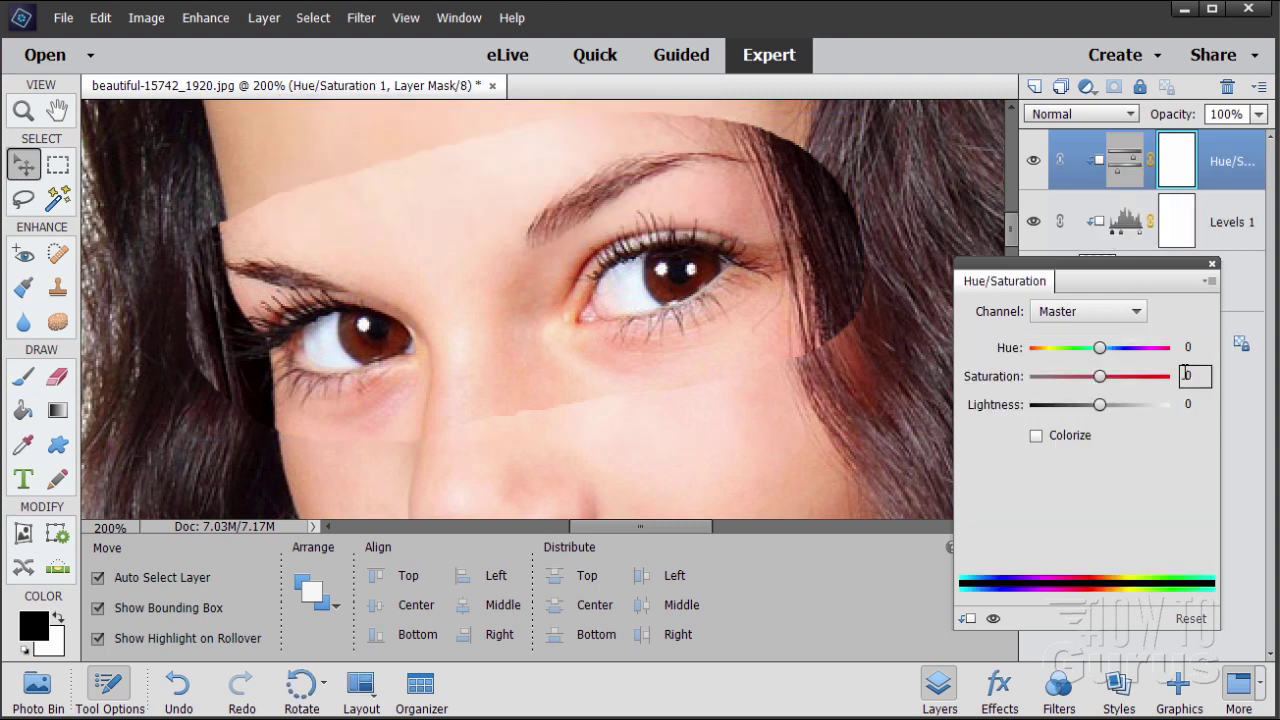
left_click_drag(1101, 376, 1097, 377)
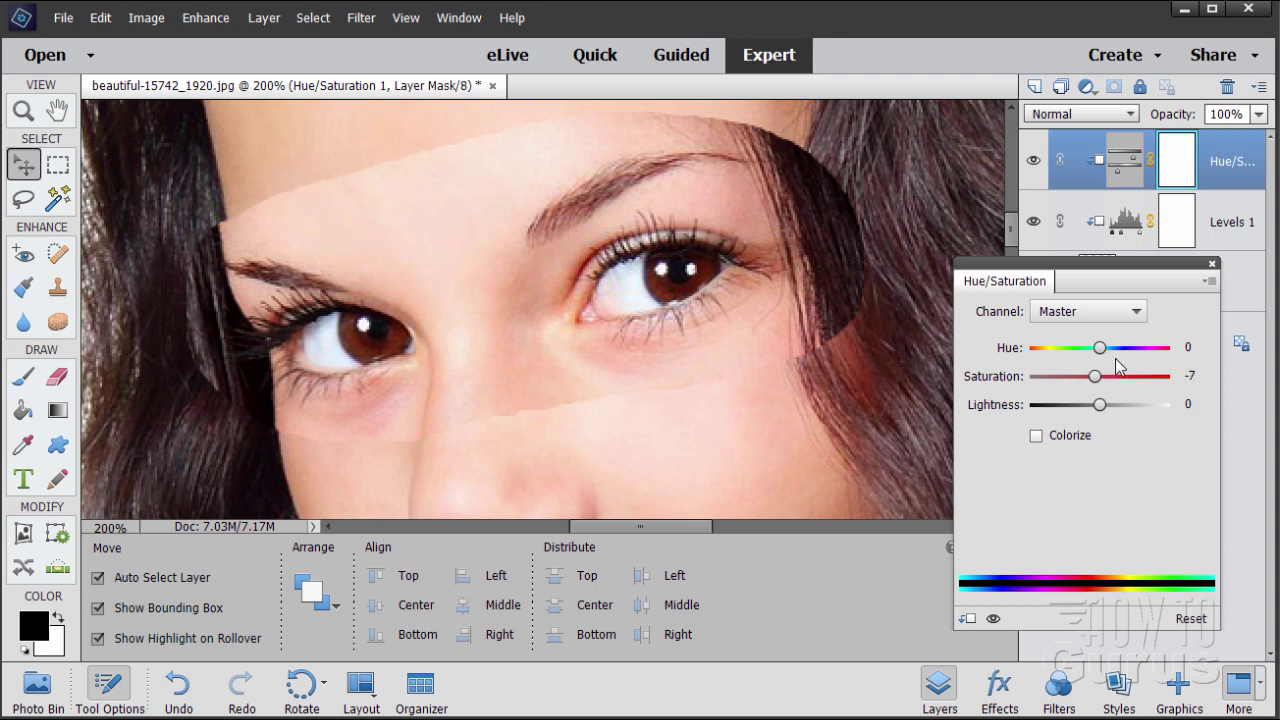
- Try small hue shifts on the Master and Yellows channels of the Hue/Saturation adjustment, resetting each to 0
left_click_drag(1104, 352, 1099, 352)
left_click(1190, 347)
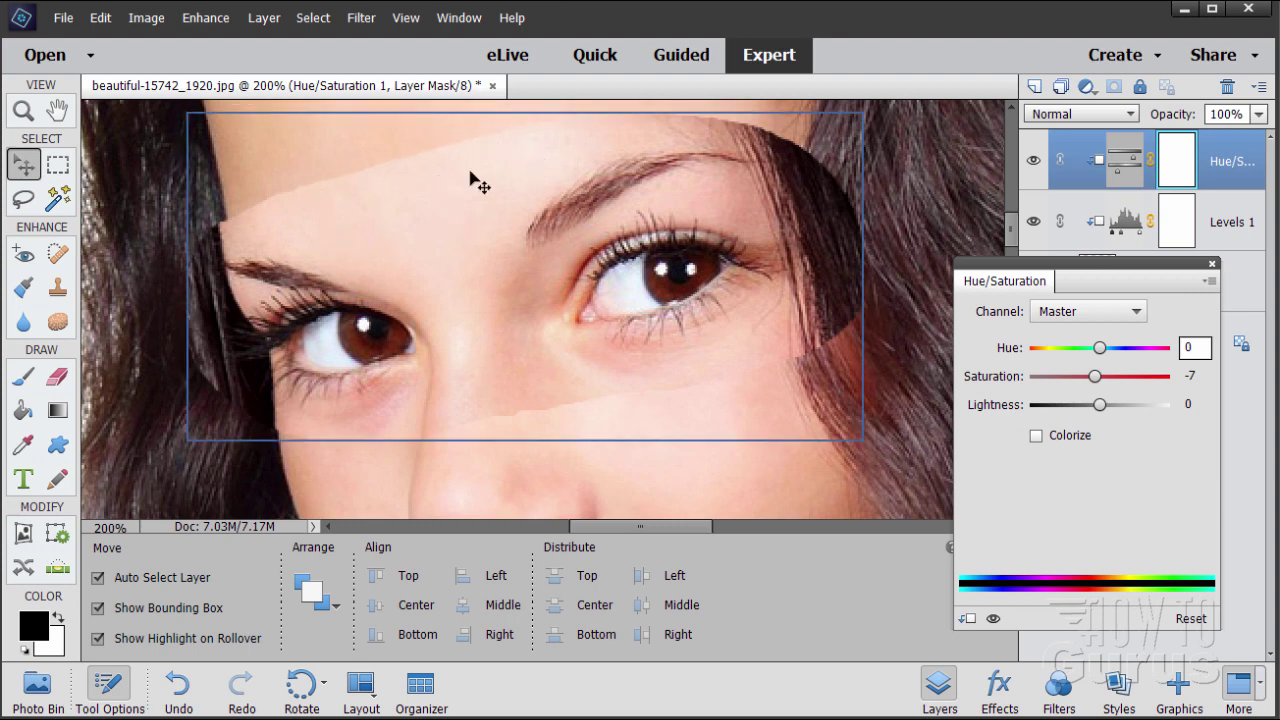
left_click(1141, 312)
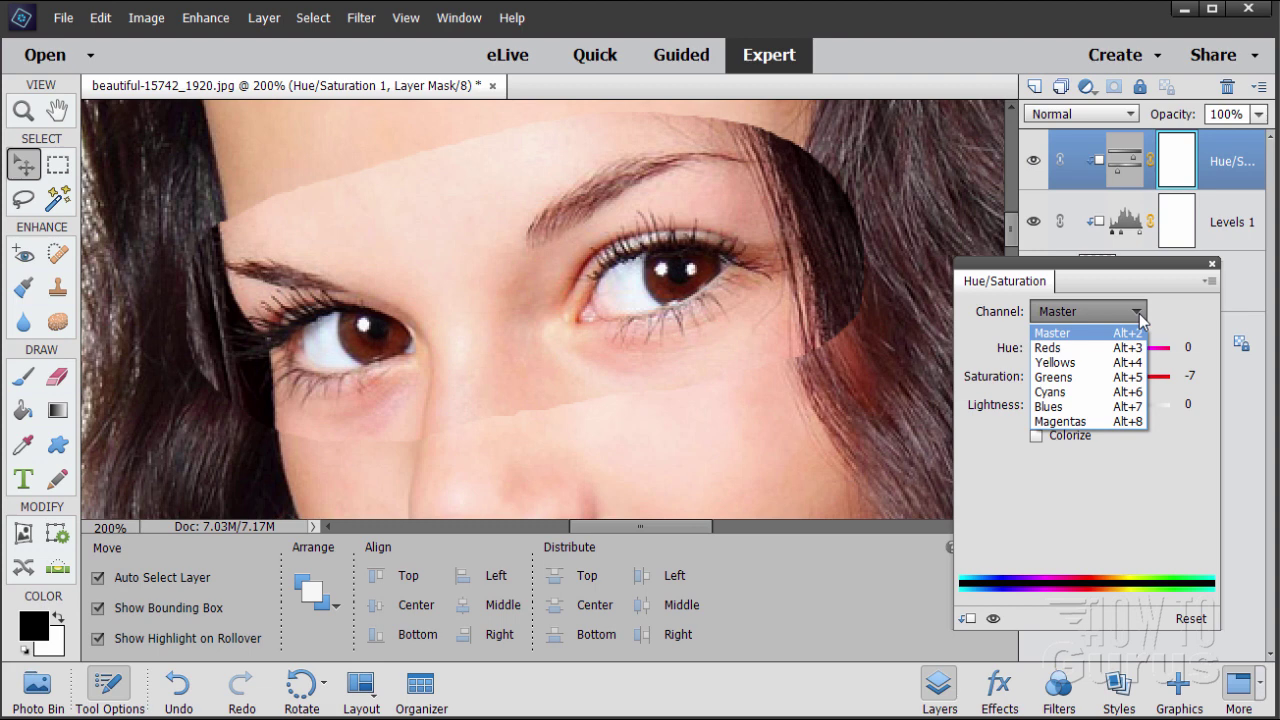
left_click(1052, 364)
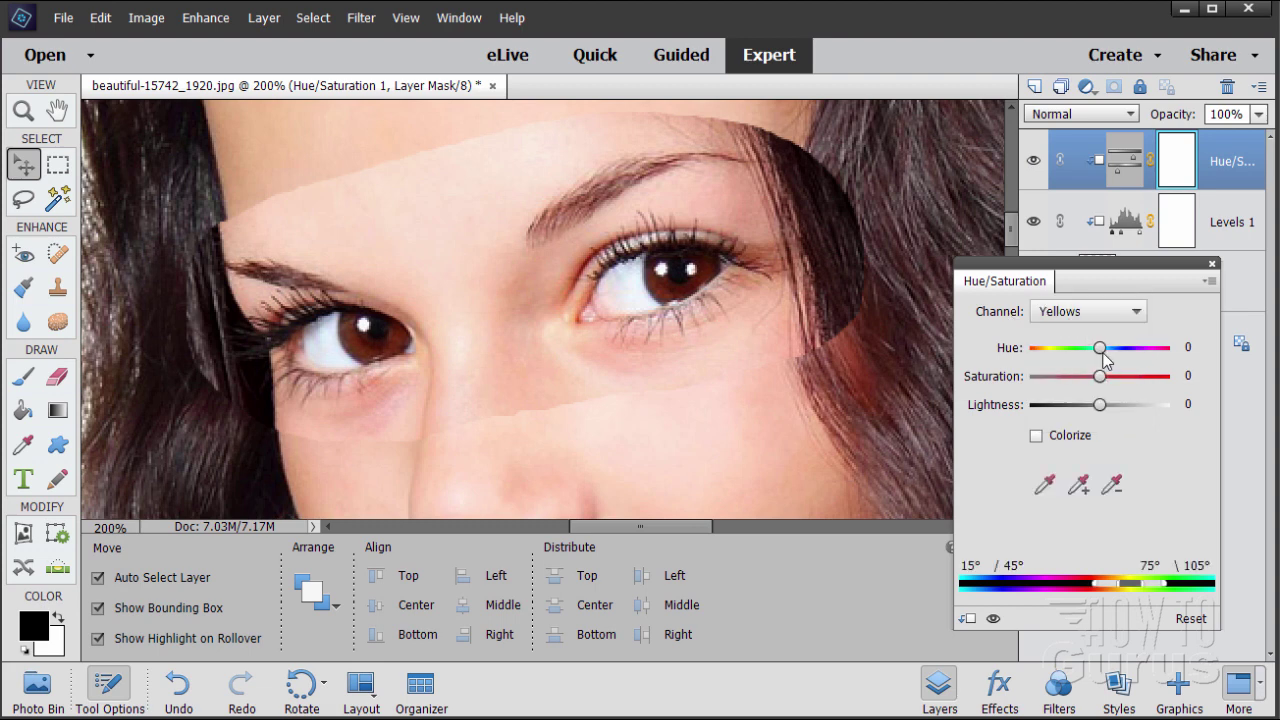
left_click_drag(1101, 351, 1104, 351)
left_click_drag(1098, 350, 1102, 351)
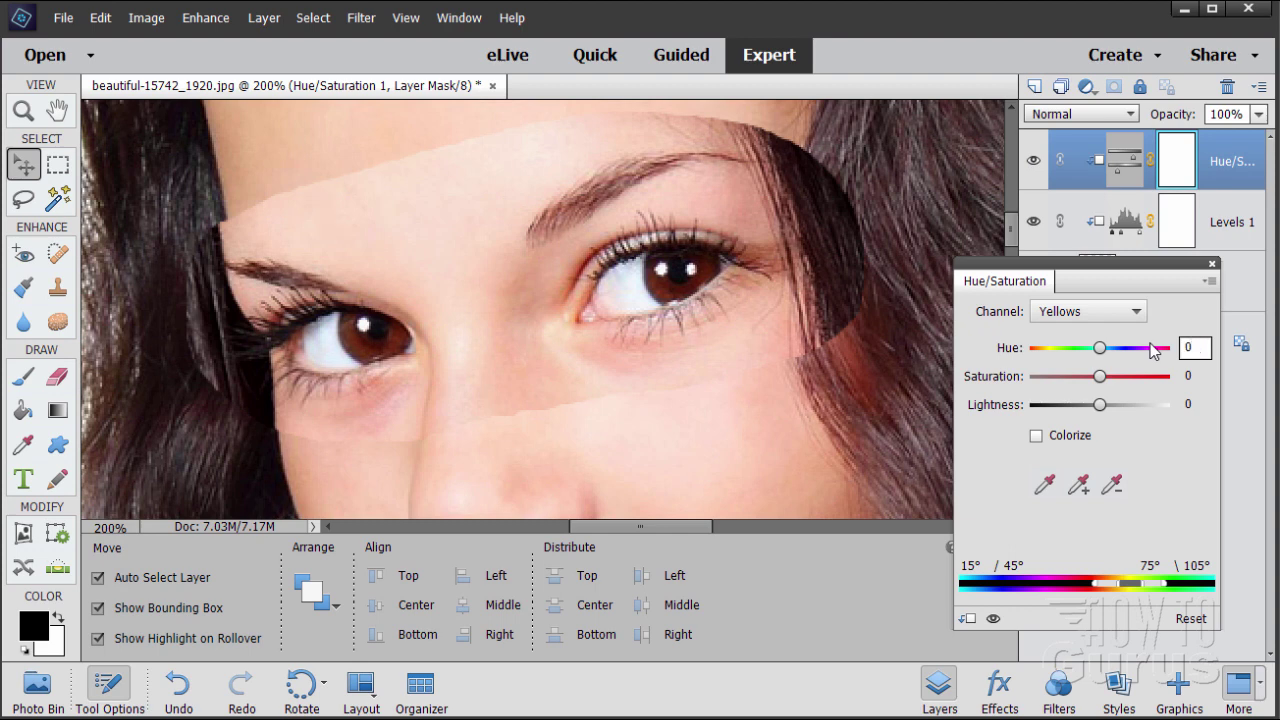
- Try a slight hue shift on the Reds channel, reset it to 0, and close the Hue/Saturation settings
left_click(1120, 311)
left_click(1088, 340)
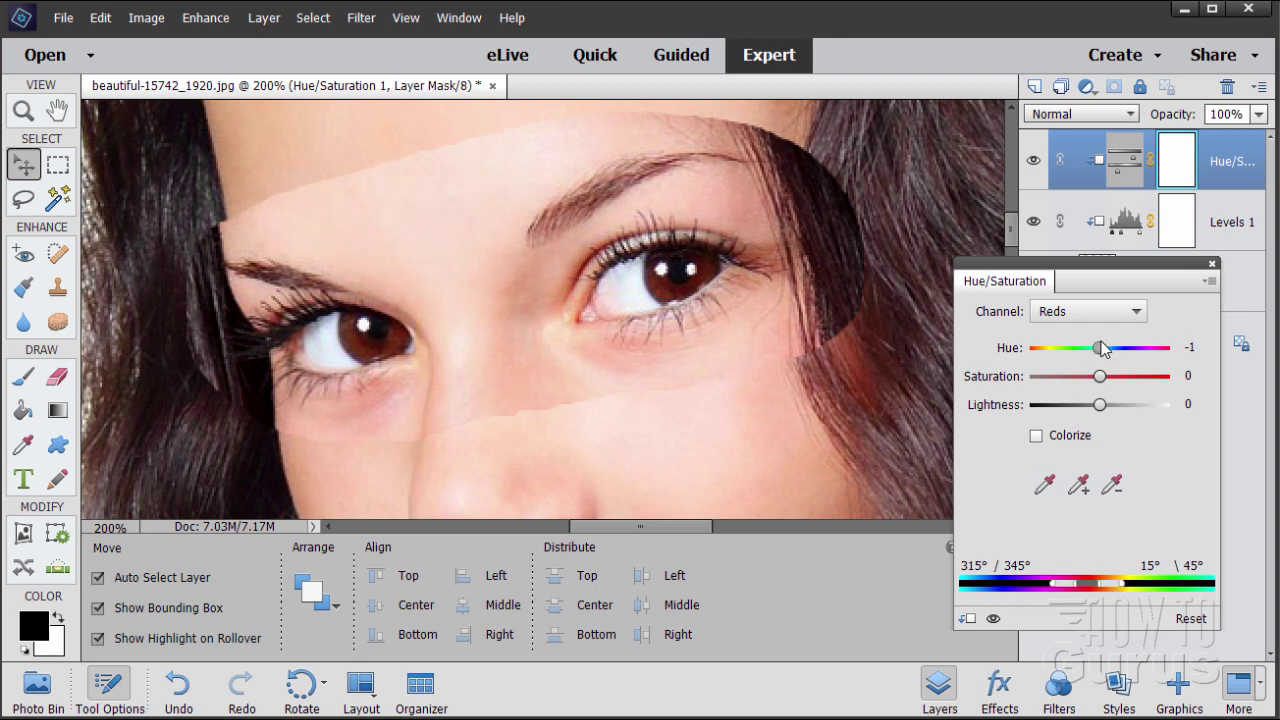
left_click_drag(1101, 347, 1103, 347)
left_click(1191, 375)
double_click(1207, 349)
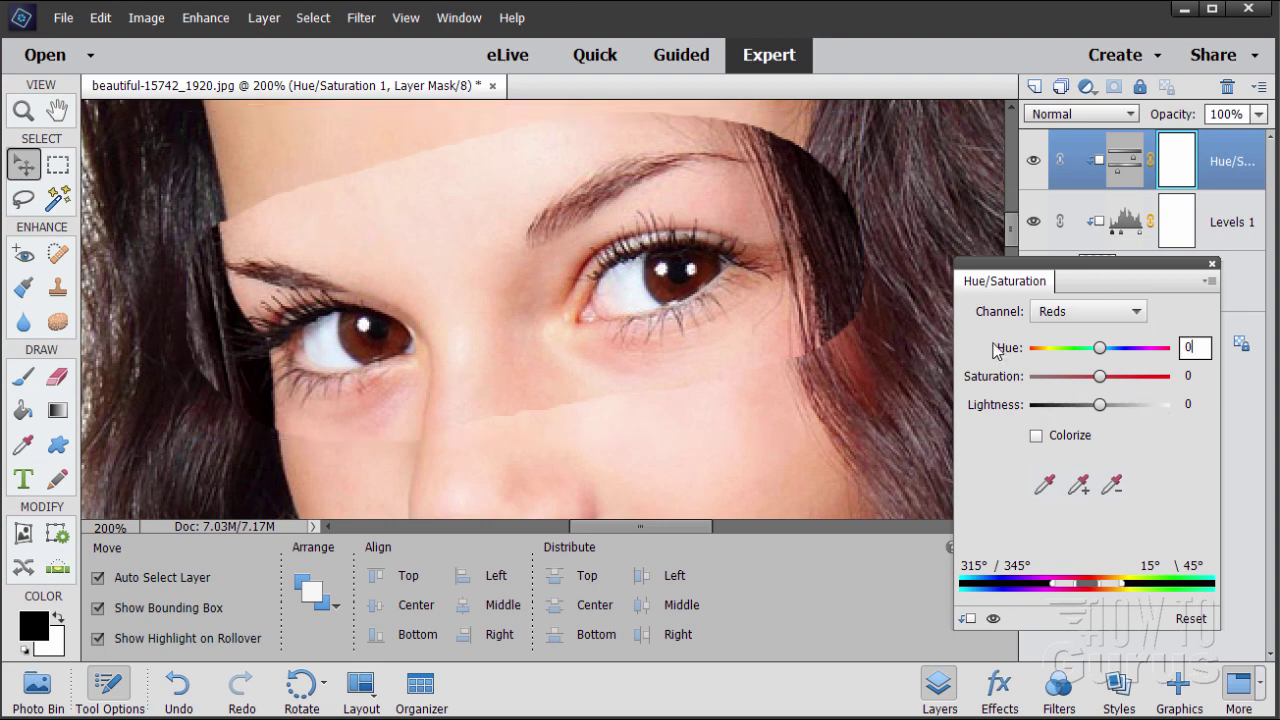
left_click(1211, 265)
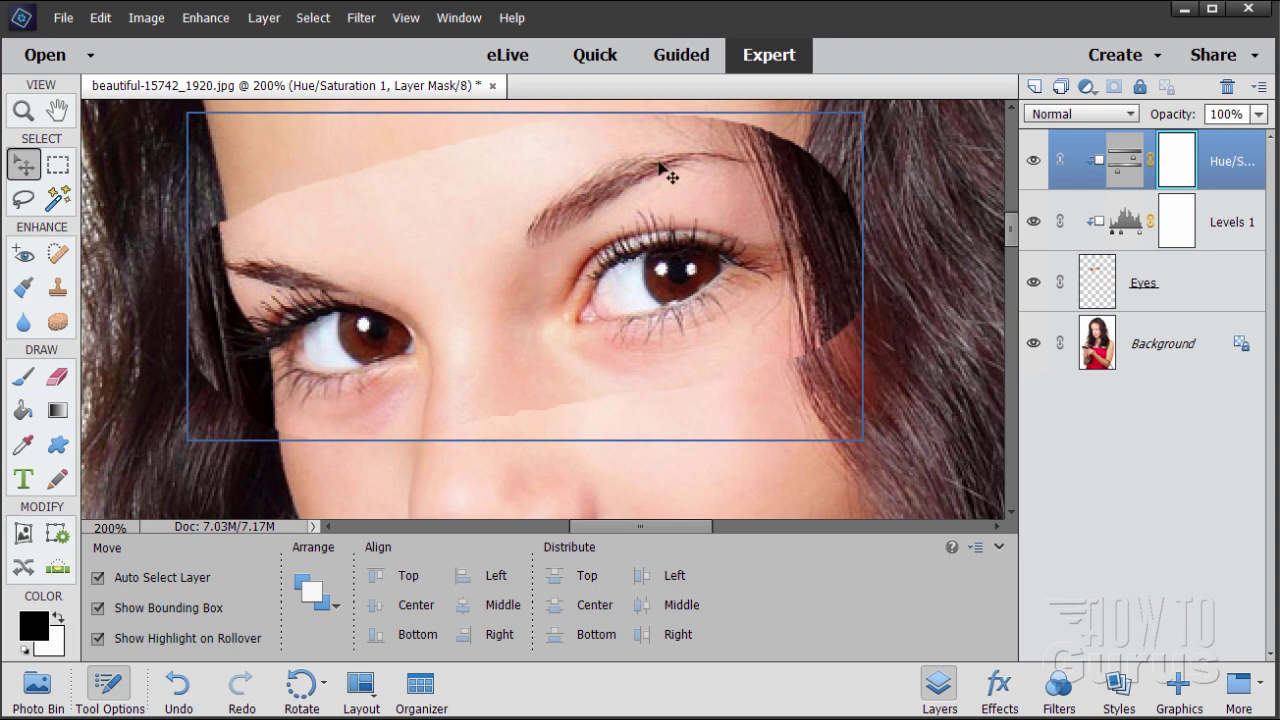
- Add a layer mask to the Eyes layer and prepare a soft round brush with 0% hardness
left_click(1148, 296)
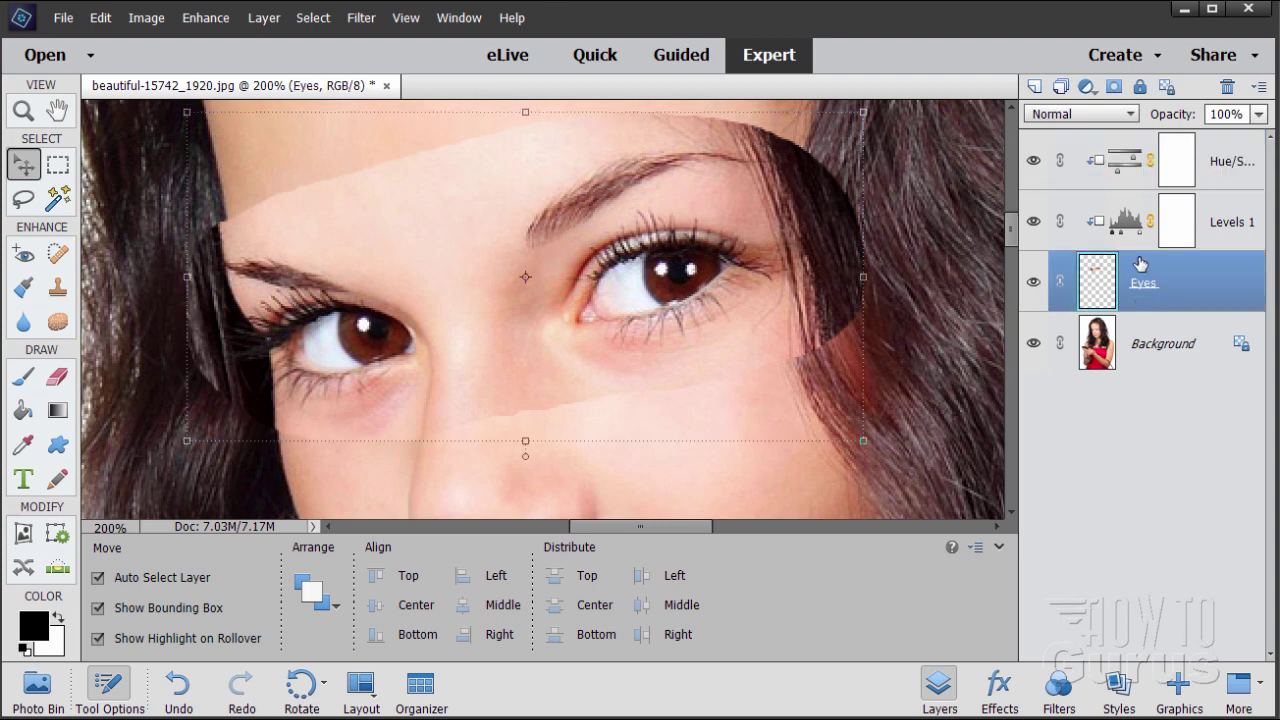
left_click(1113, 88)
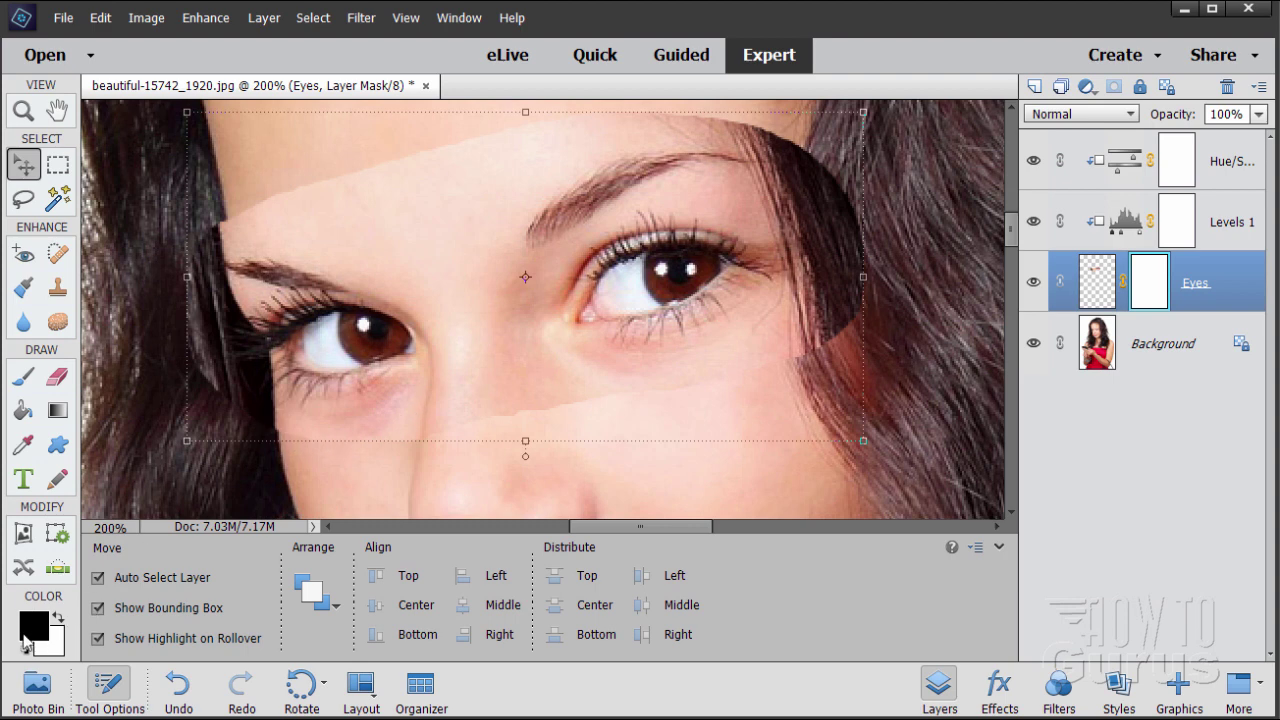
left_click(24, 377)
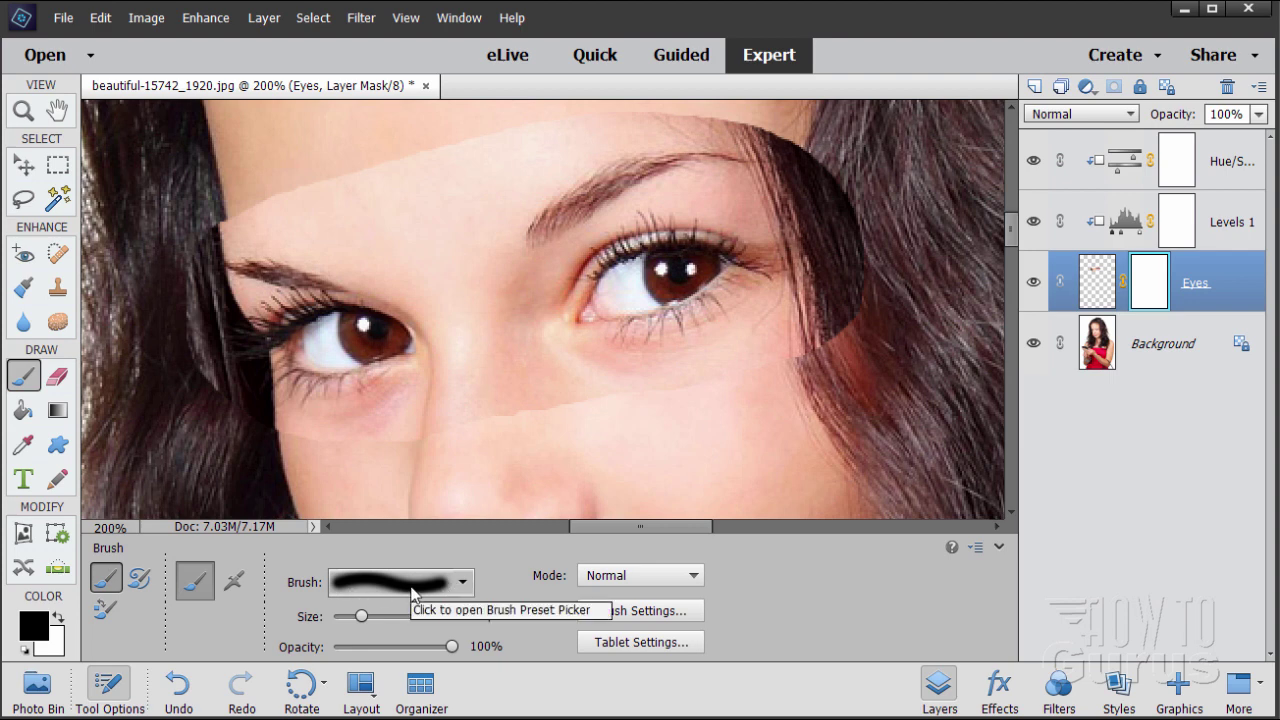
left_click(462, 584)
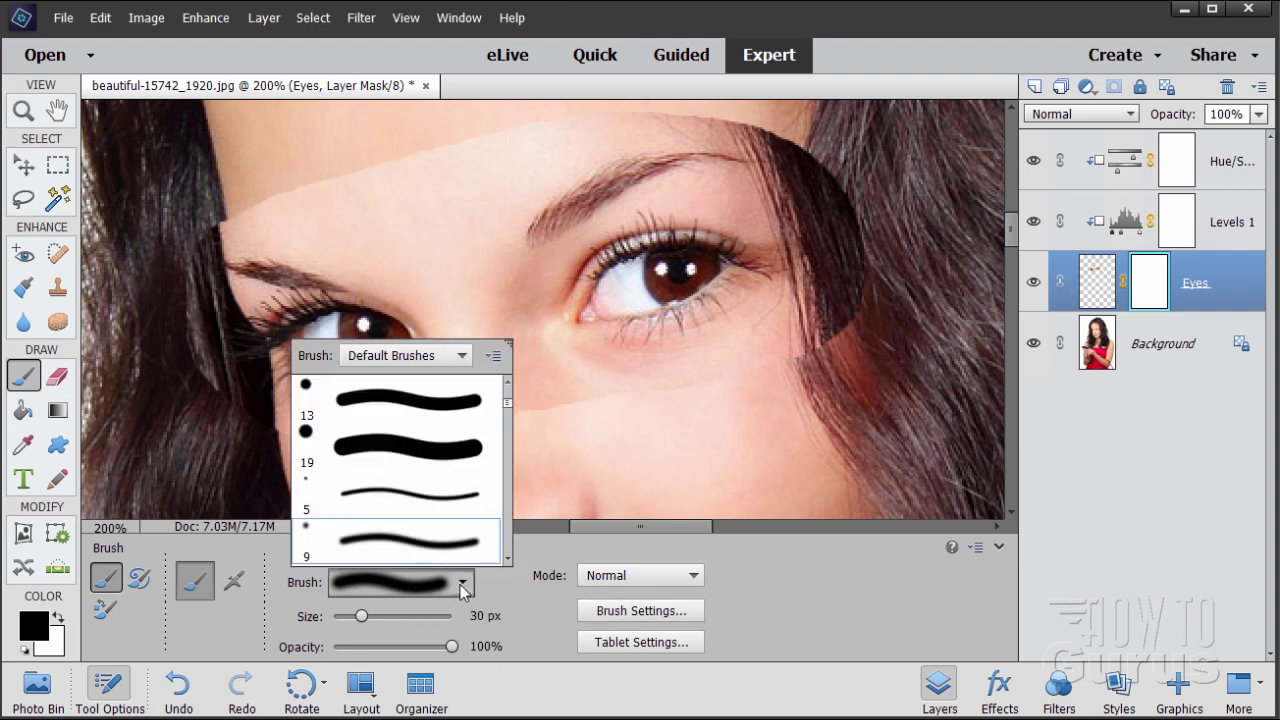
left_click(462, 588)
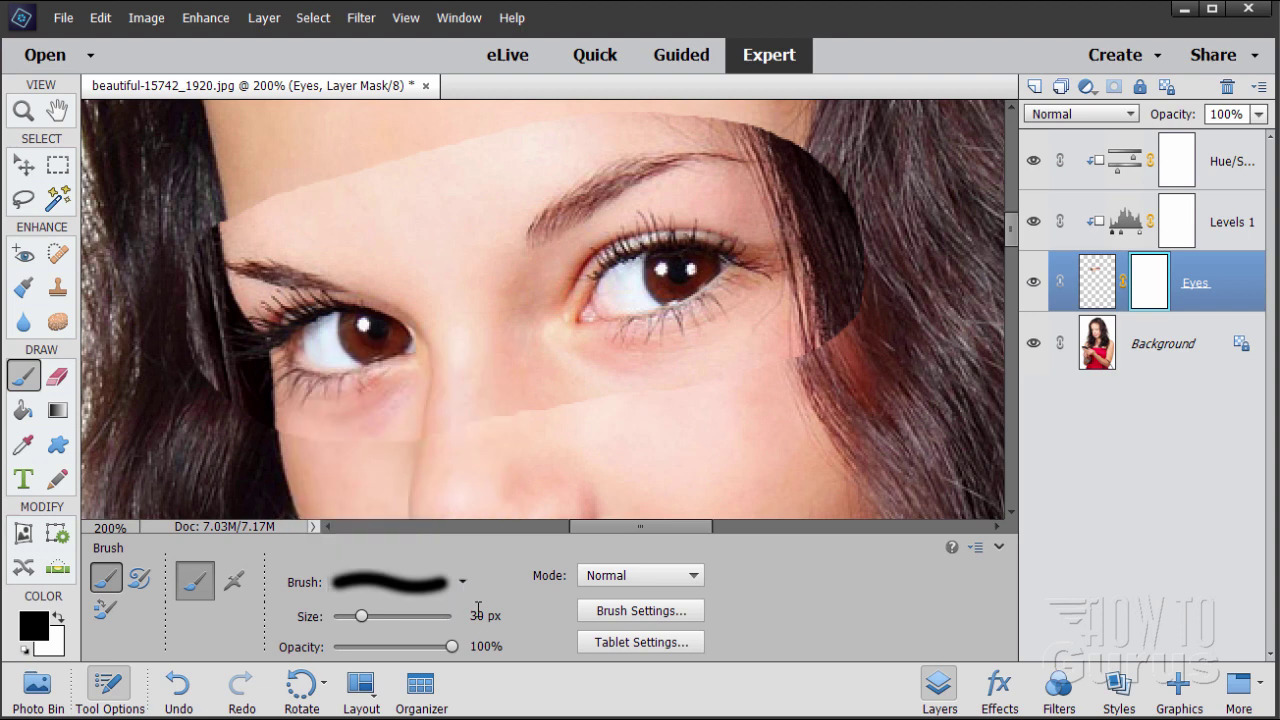
left_click(634, 616)
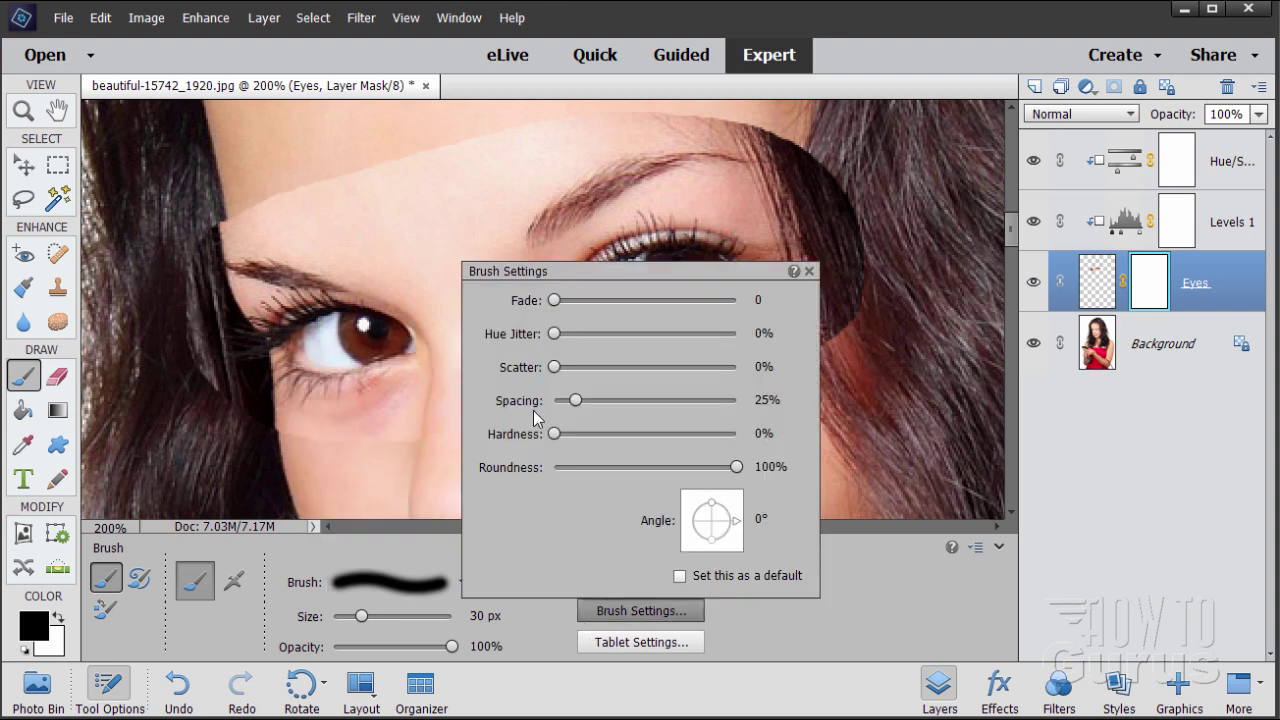
left_click_drag(553, 434, 492, 437)
left_click(557, 640)
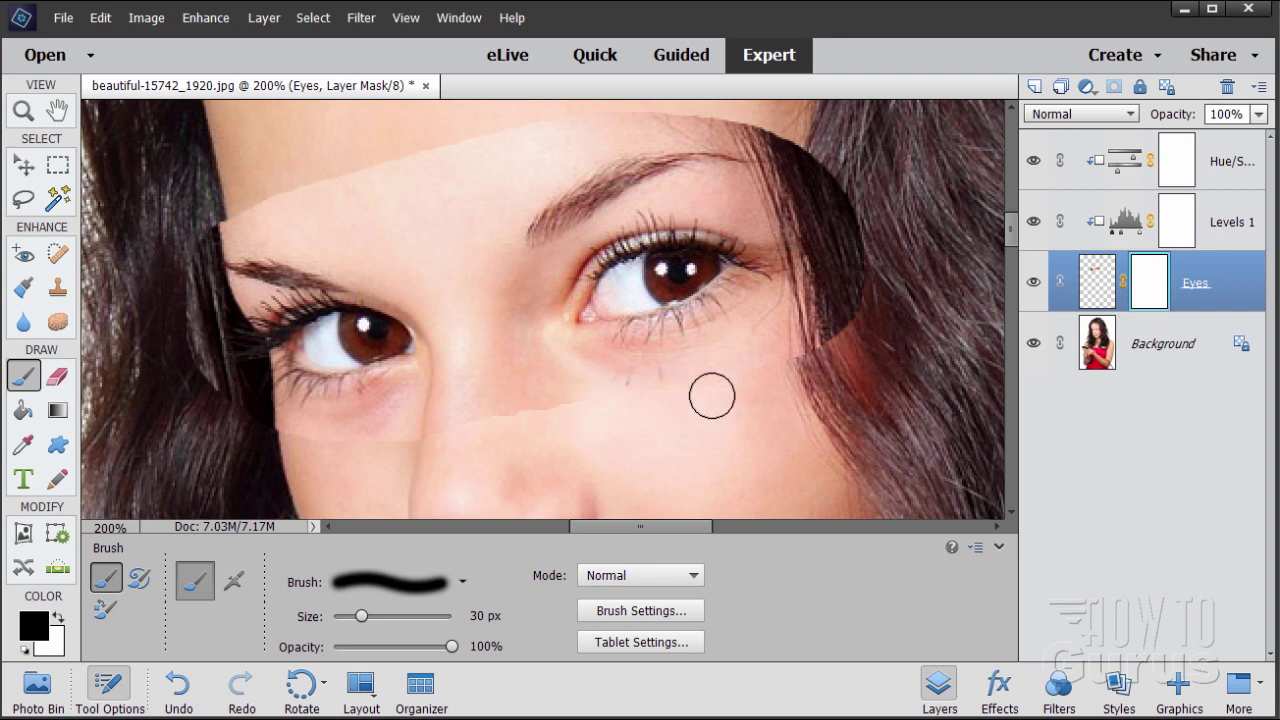
- Paint black on the Eyes mask to hide the pasted patch's edges along the cheeks, forehead and hair
left_click(621, 396)
left_click_drag(816, 372, 845, 335)
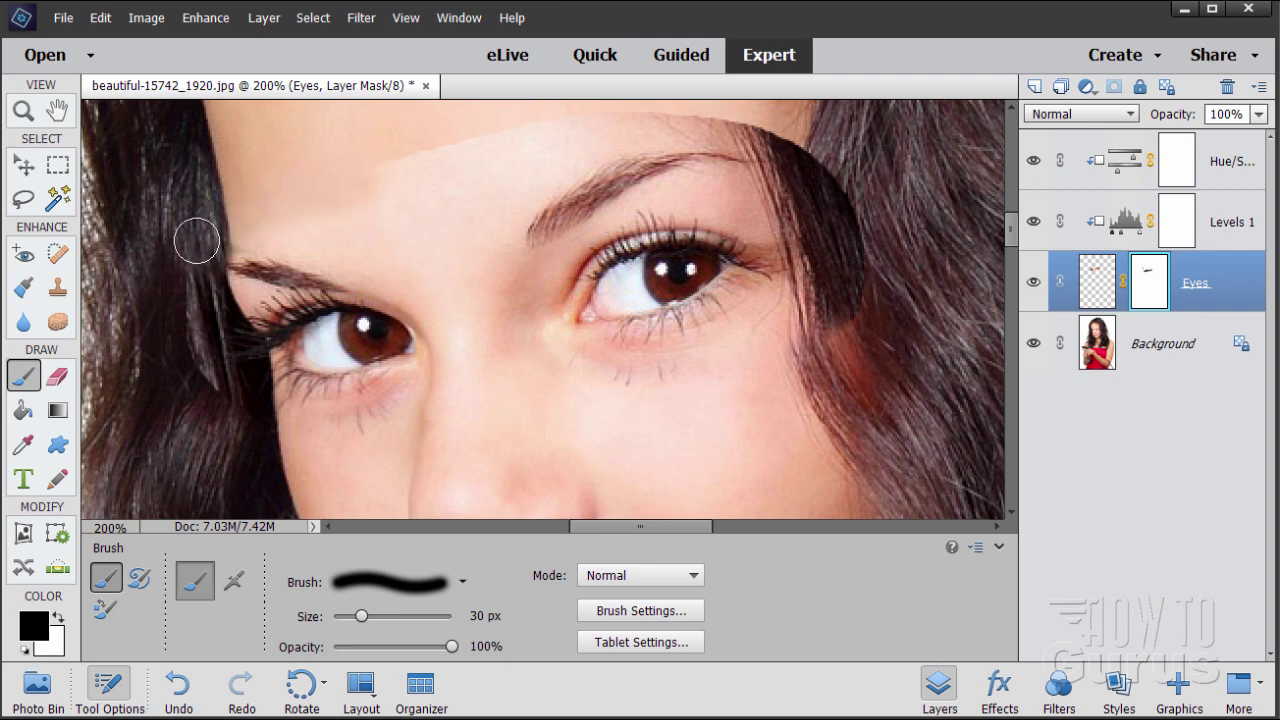
left_click_drag(335, 215, 431, 194)
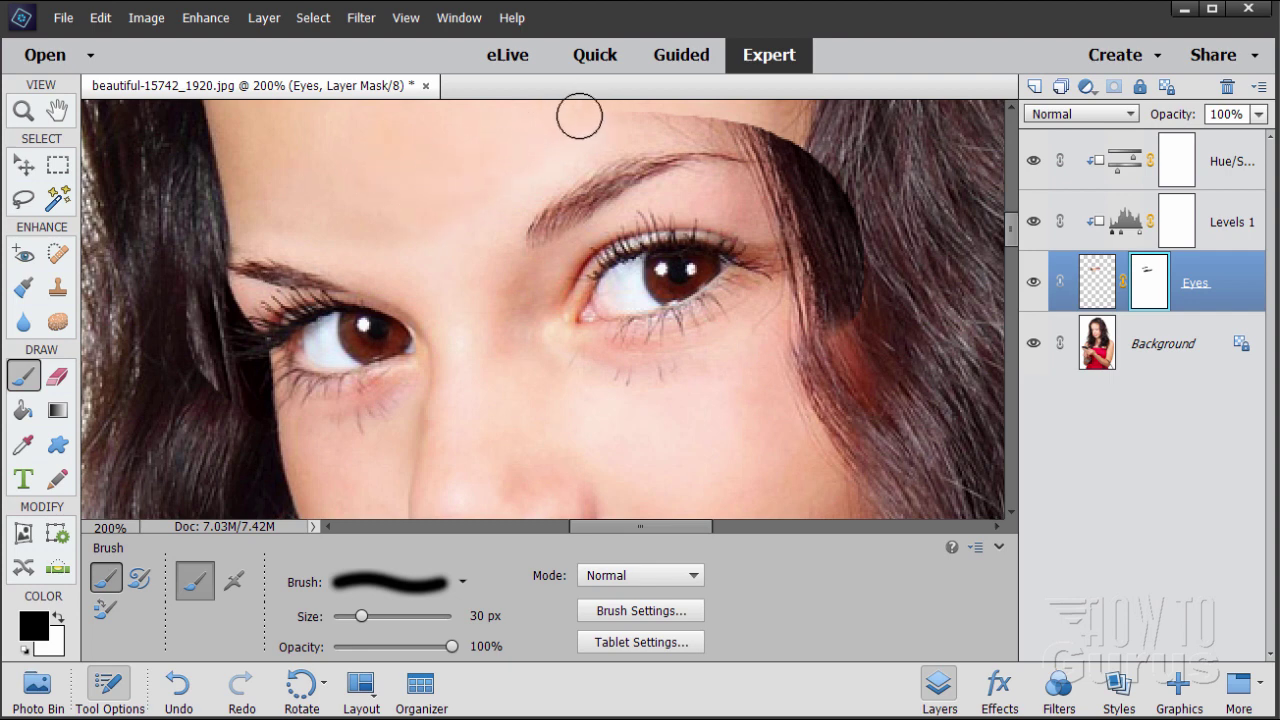
mouse_move(746, 116)
left_mouse_down()
mouse_move(805, 125)
mouse_move(843, 164)
mouse_move(754, 124)
mouse_move(808, 168)
mouse_move(794, 140)
mouse_move(834, 266)
mouse_move(875, 262)
mouse_move(839, 306)
mouse_move(816, 189)
mouse_move(820, 326)
mouse_move(877, 301)
mouse_move(810, 172)
mouse_move(795, 203)
mouse_move(782, 141)
mouse_move(782, 189)
mouse_move(754, 135)
mouse_move(788, 178)
mouse_move(783, 217)
left_mouse_up()
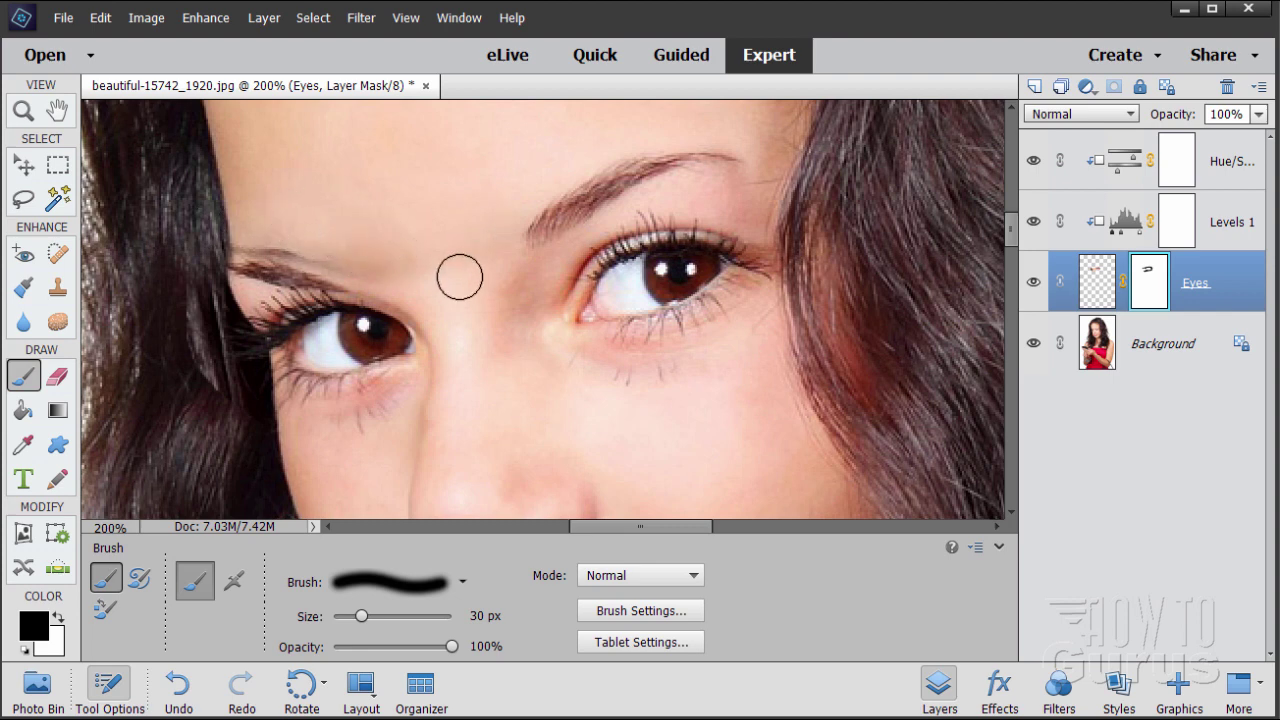
- Set the brush size to 47 px and blend the mask in the skin beside the nose below the eyes
left_click_drag(365, 622, 382, 620)
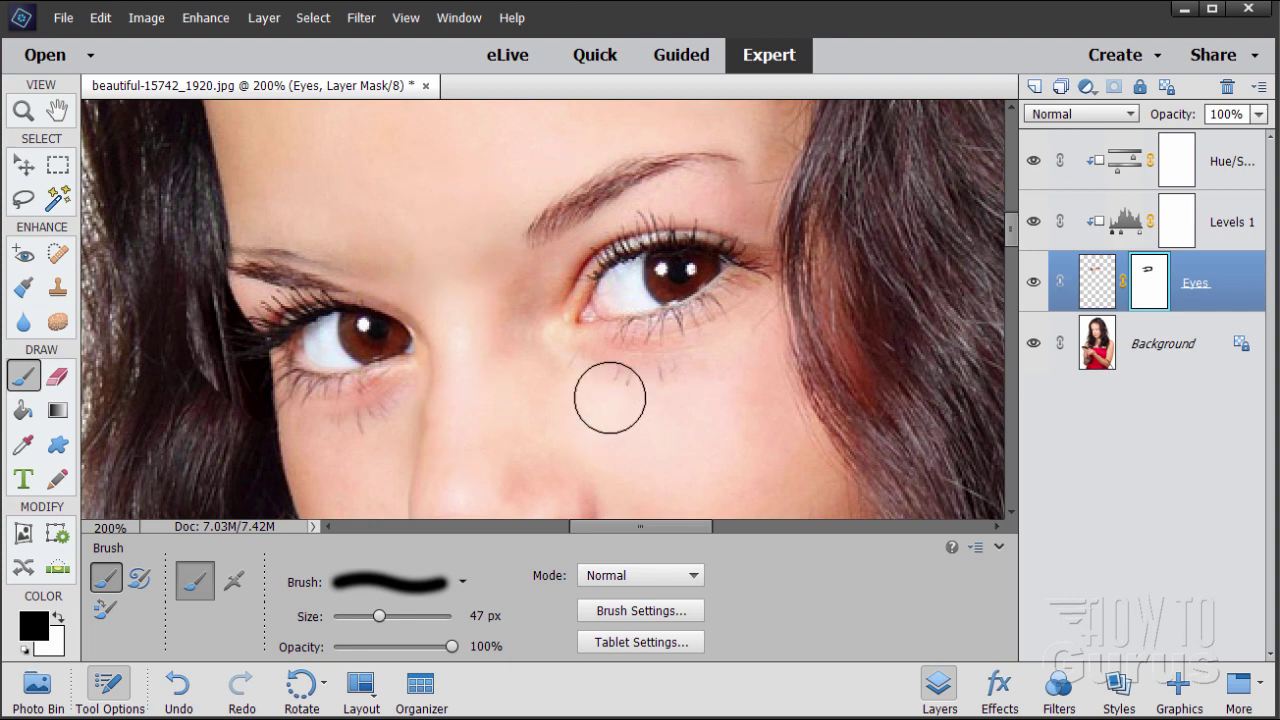
scroll(608, 397, "down", 3)
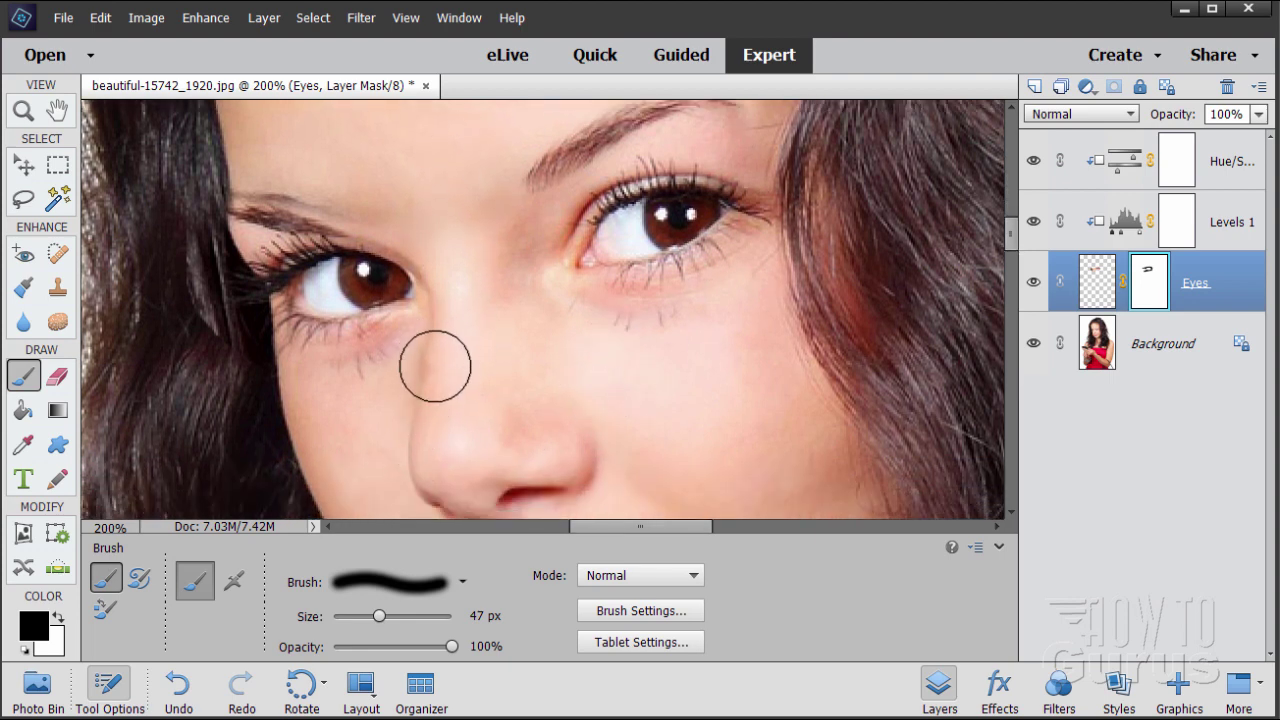
left_click_drag(397, 360, 391, 351)
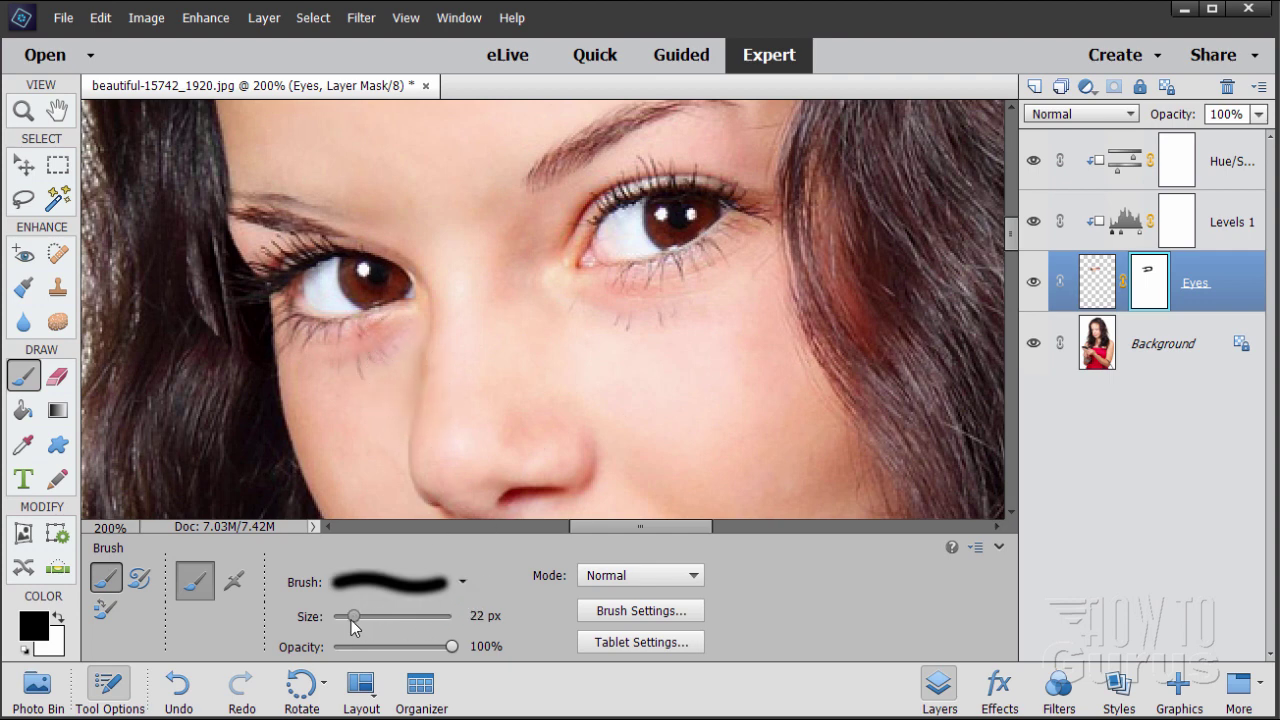
- Reduce the brush size to 19 px, switch the painting color to white, and check the blend around the face
left_click_drag(352, 620, 349, 620)
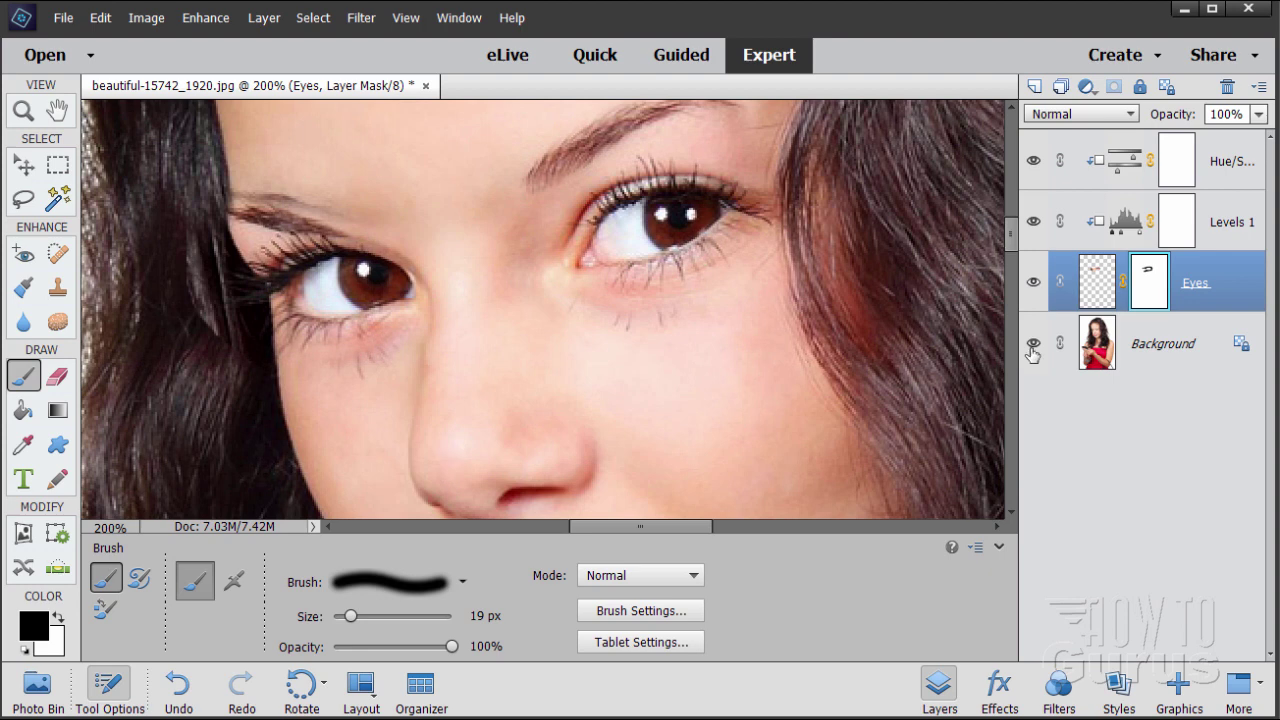
left_click(60, 617)
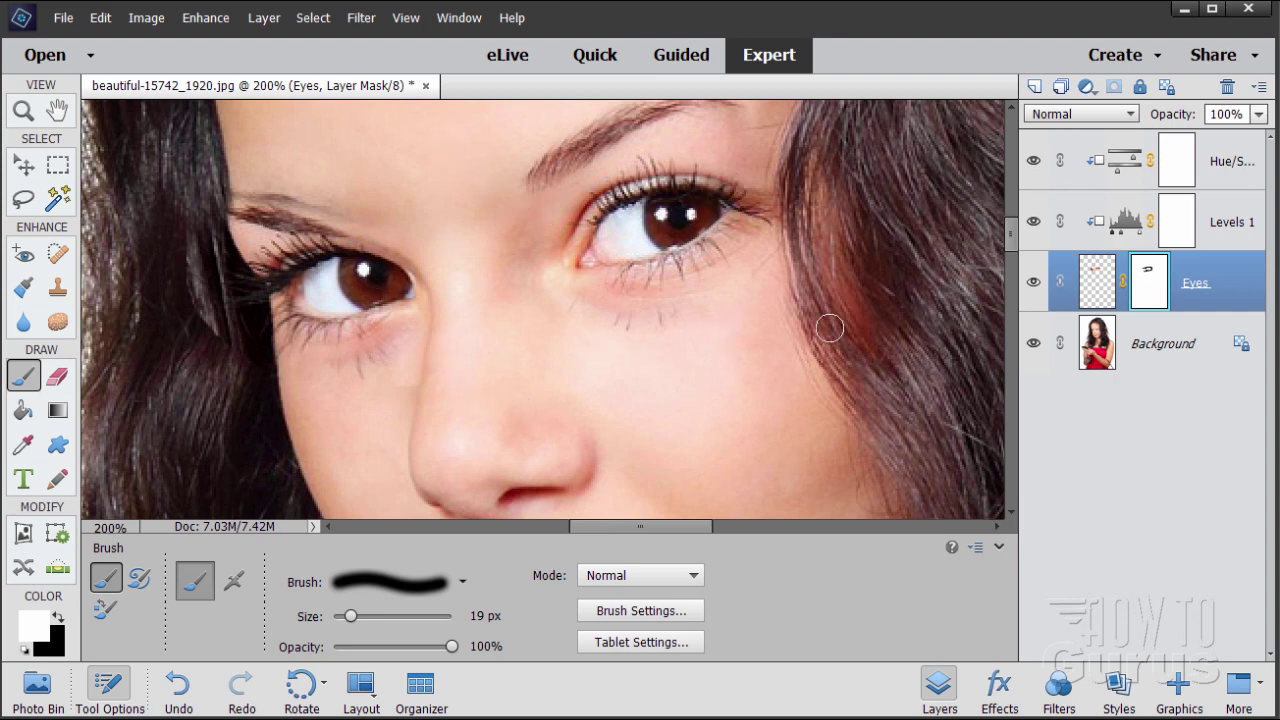
scroll(1013, 234, "up", 5)
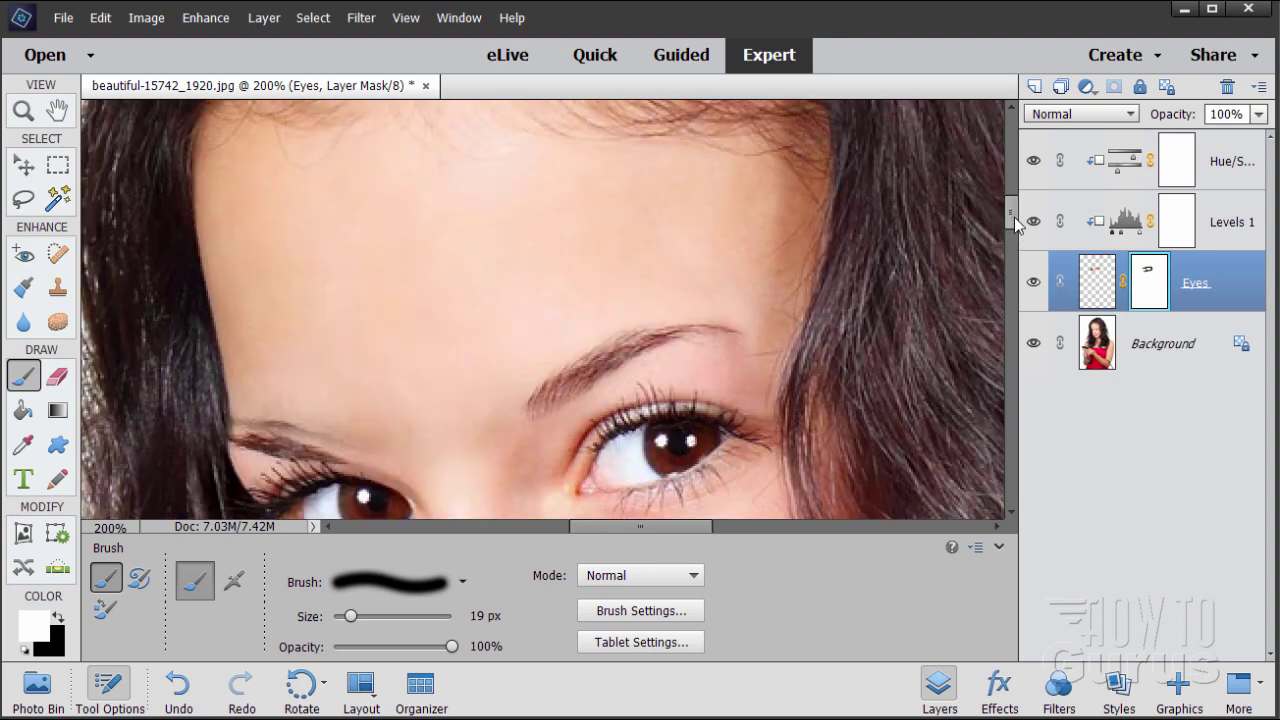
scroll(1020, 238, "down", 3)
scroll(1016, 245, "down", 4)
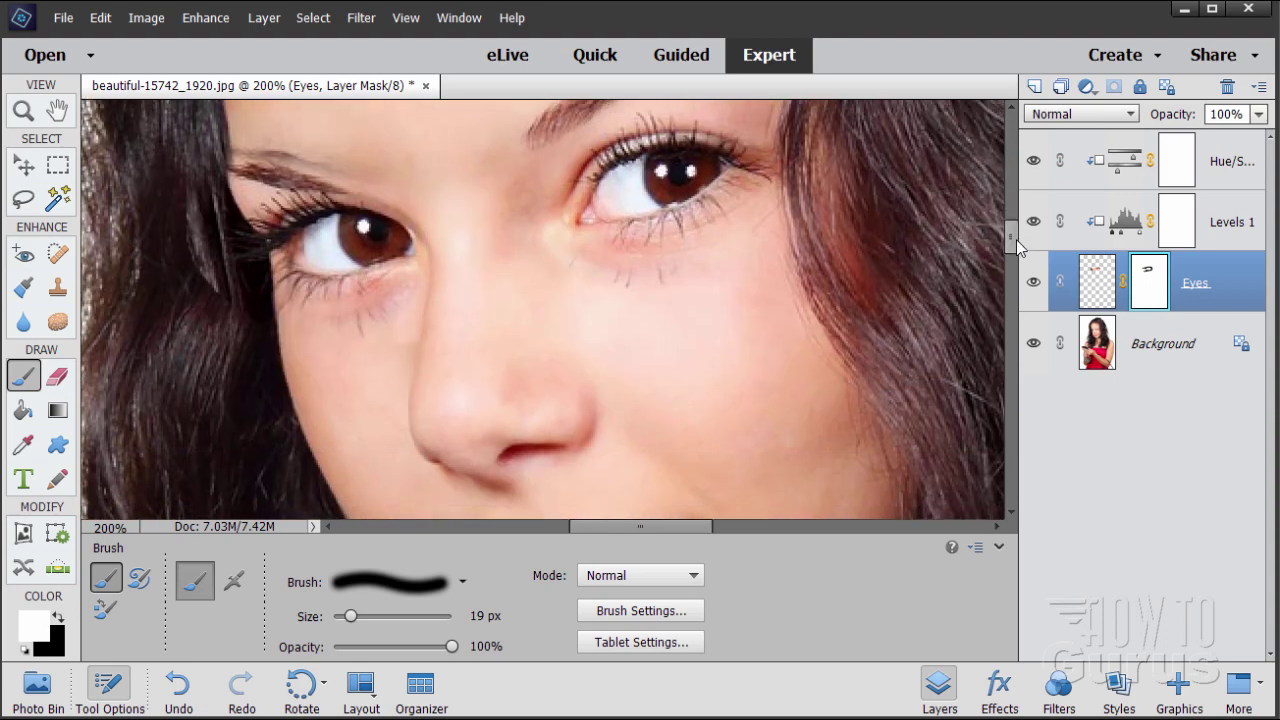
scroll(1015, 250, "up", 3)
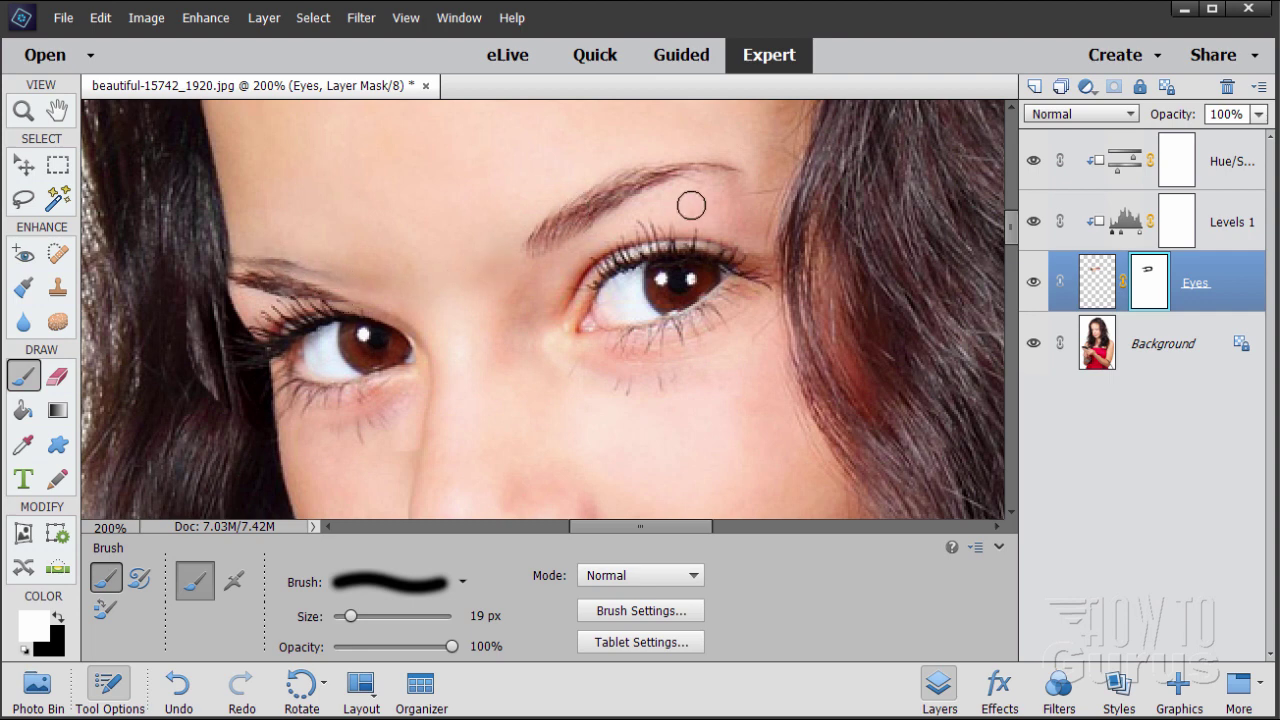
- Duplicate the Background layer with the original hidden, and prepare the Clone Stamp at 27 px on the copy
left_click(1106, 358)
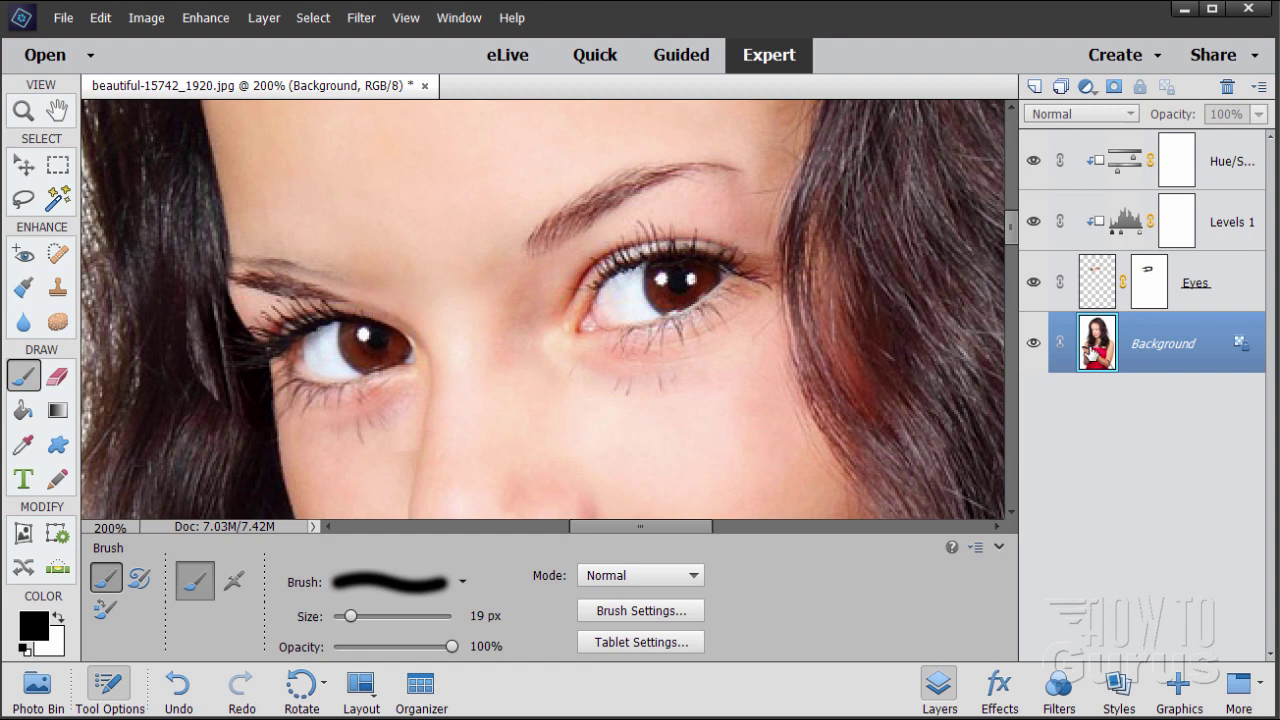
left_click_drag(1094, 350, 1036, 80)
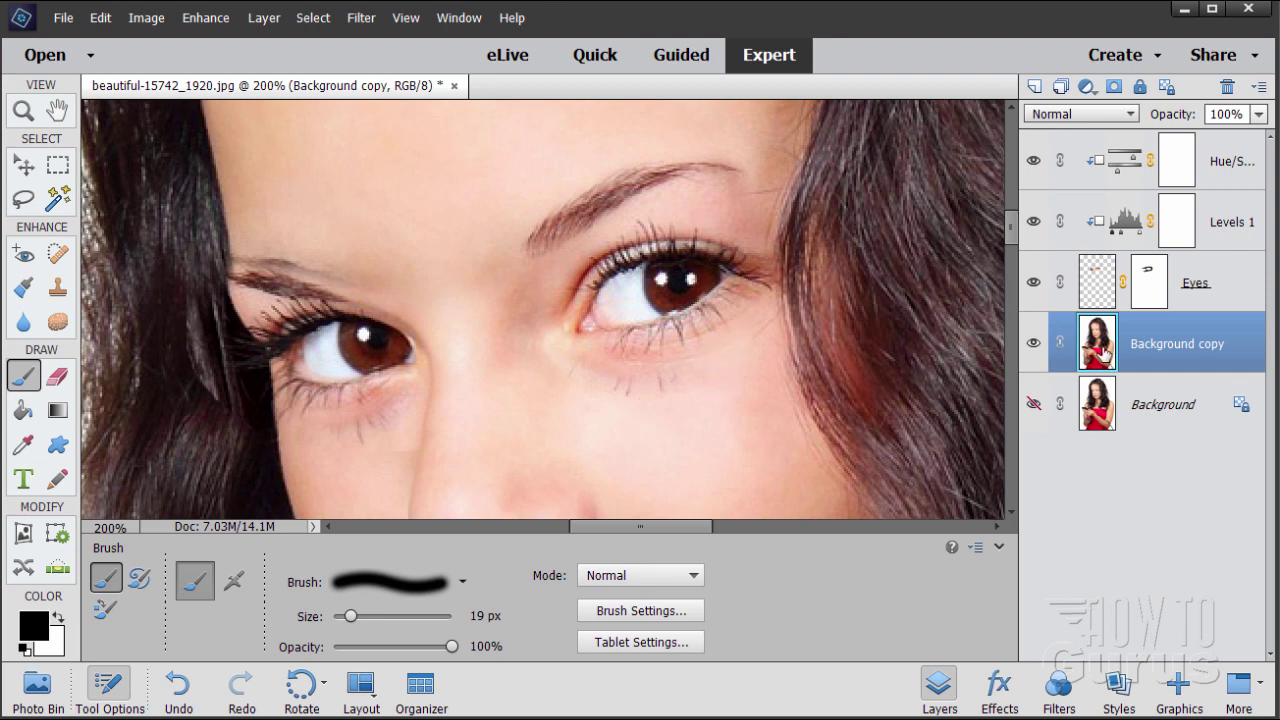
left_click(60, 289)
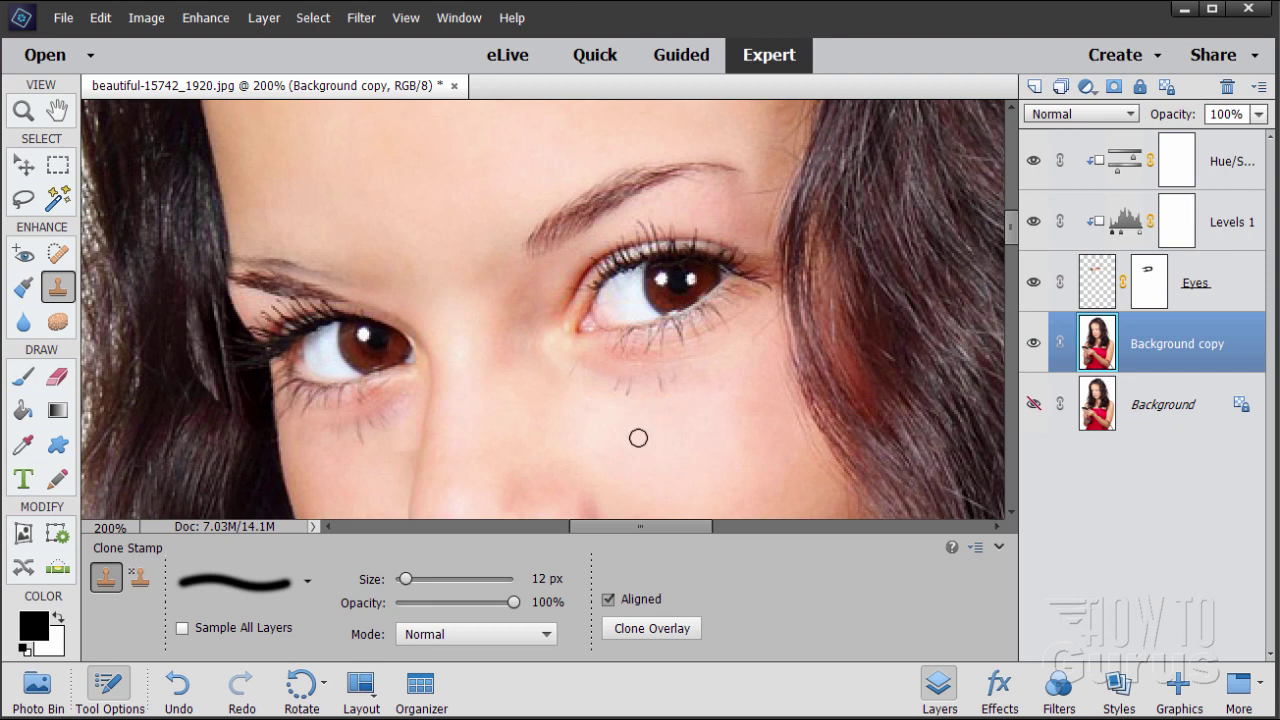
left_click_drag(407, 586, 420, 586)
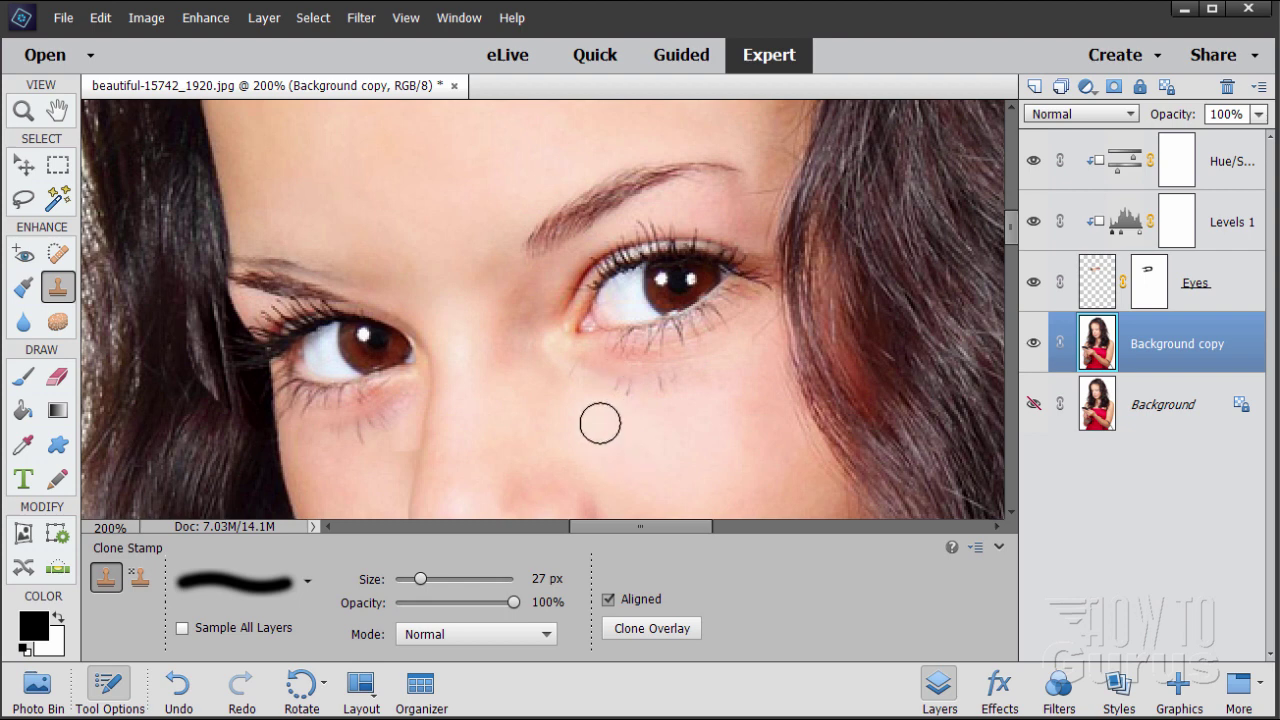
- Clone clean cheek skin over the stray leftover lashes below the eye on the image's right side
key("alt")
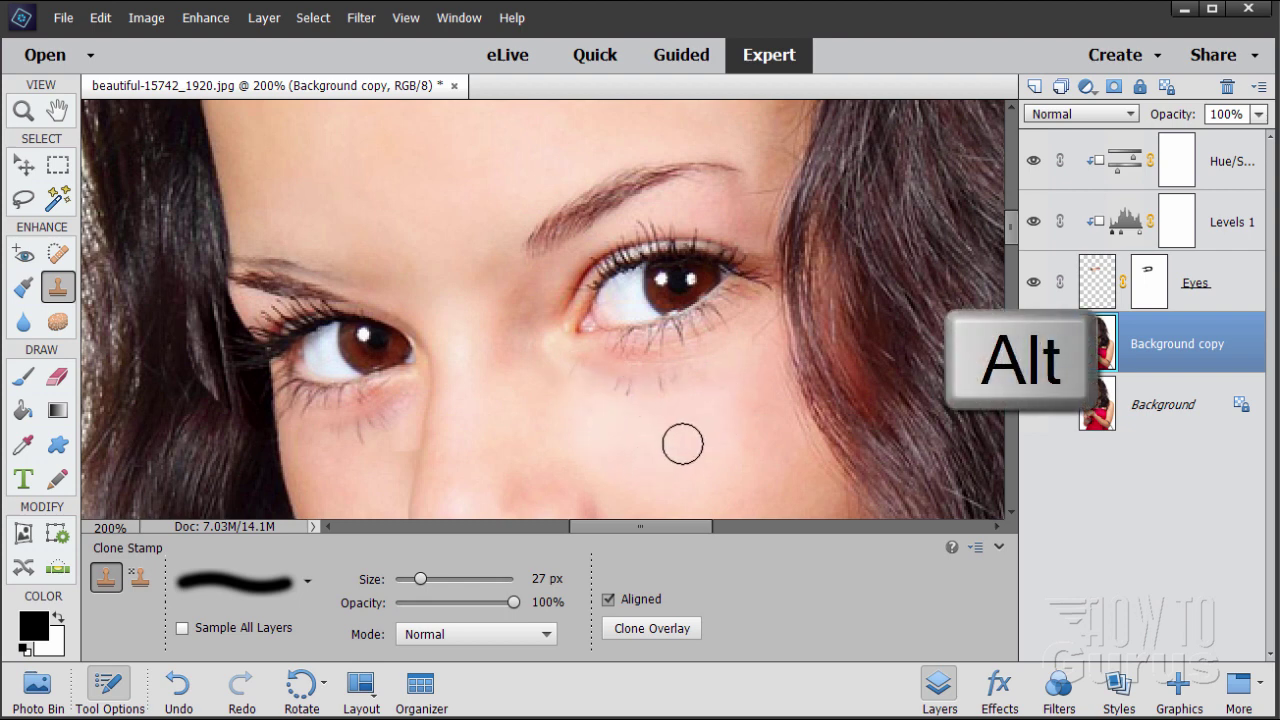
left_click(681, 438, "alt")
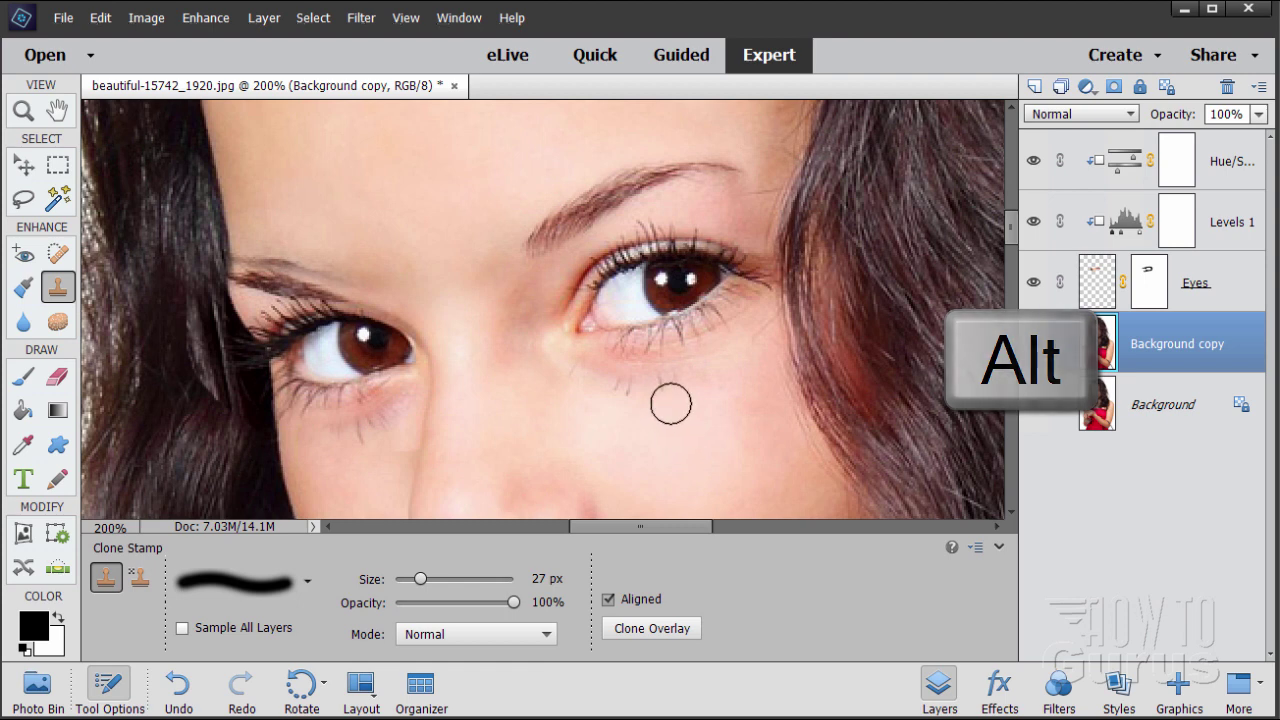
mouse_move(672, 392)
left_mouse_down()
mouse_move(625, 392)
mouse_move(686, 443)
left_mouse_up()
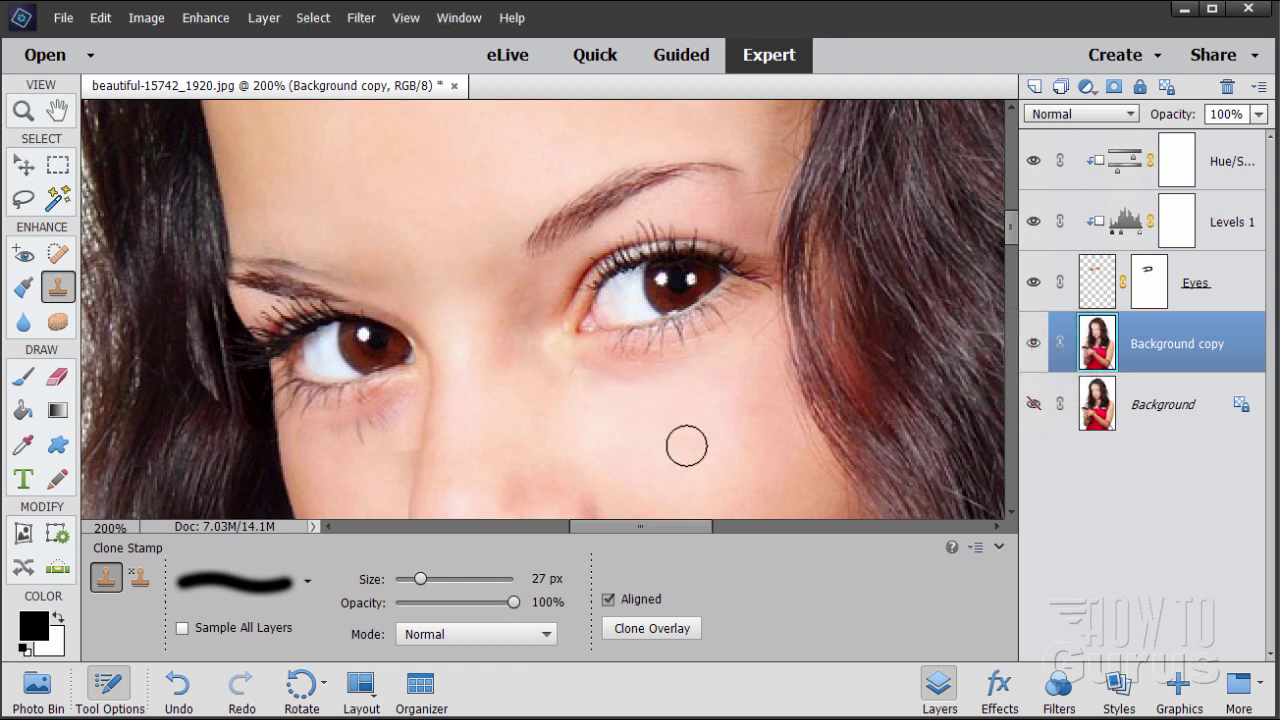
left_click(594, 426, "alt")
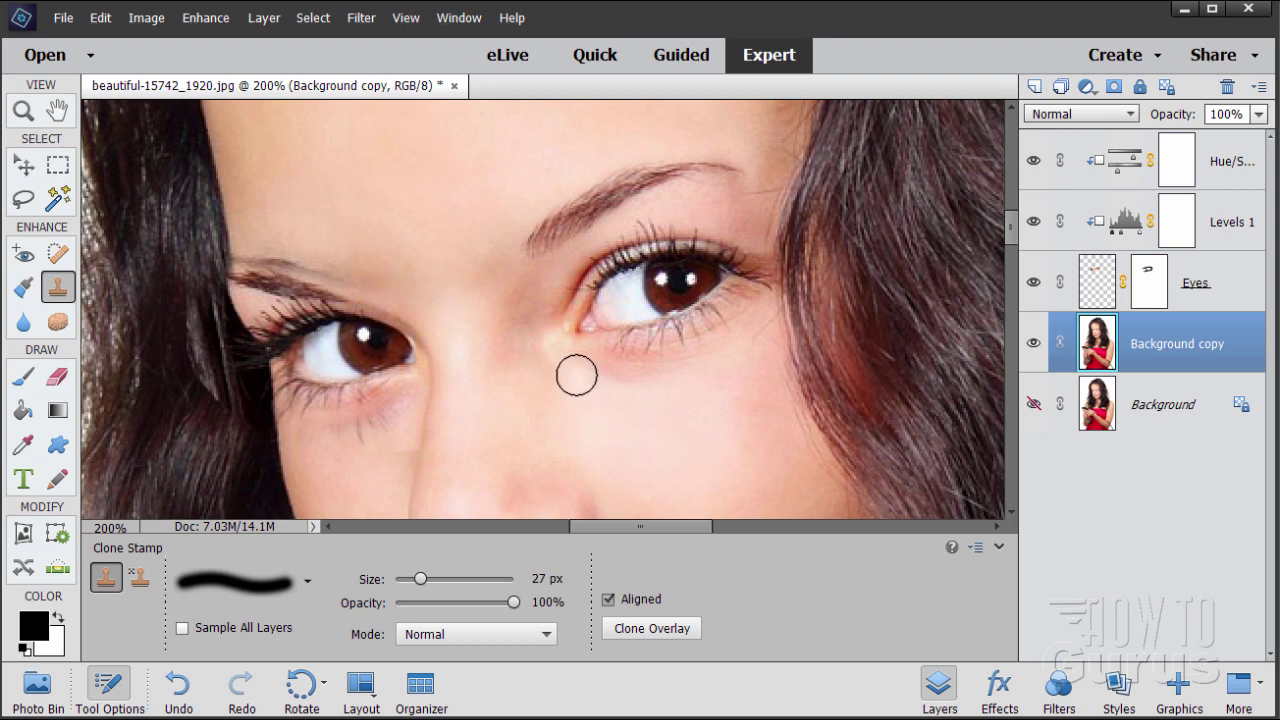
- Clone forehead skin over the leftover dark mark between the eyebrows
key("alt")
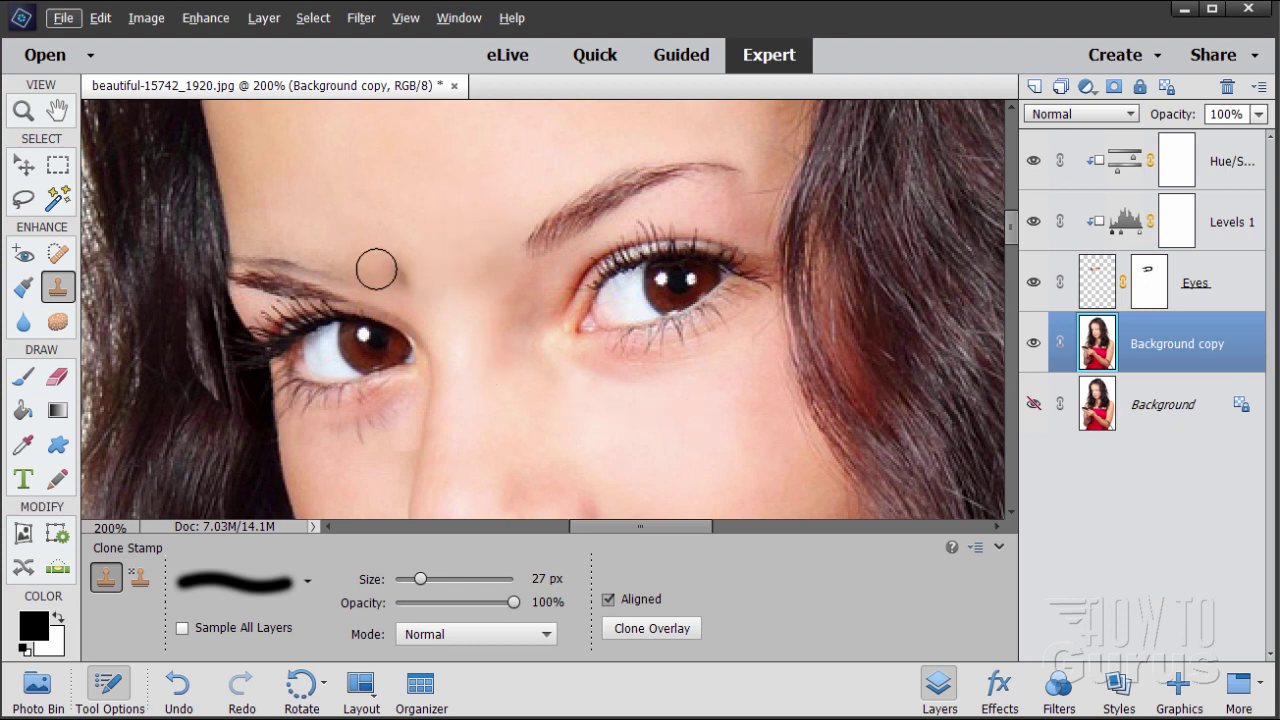
key("alt")
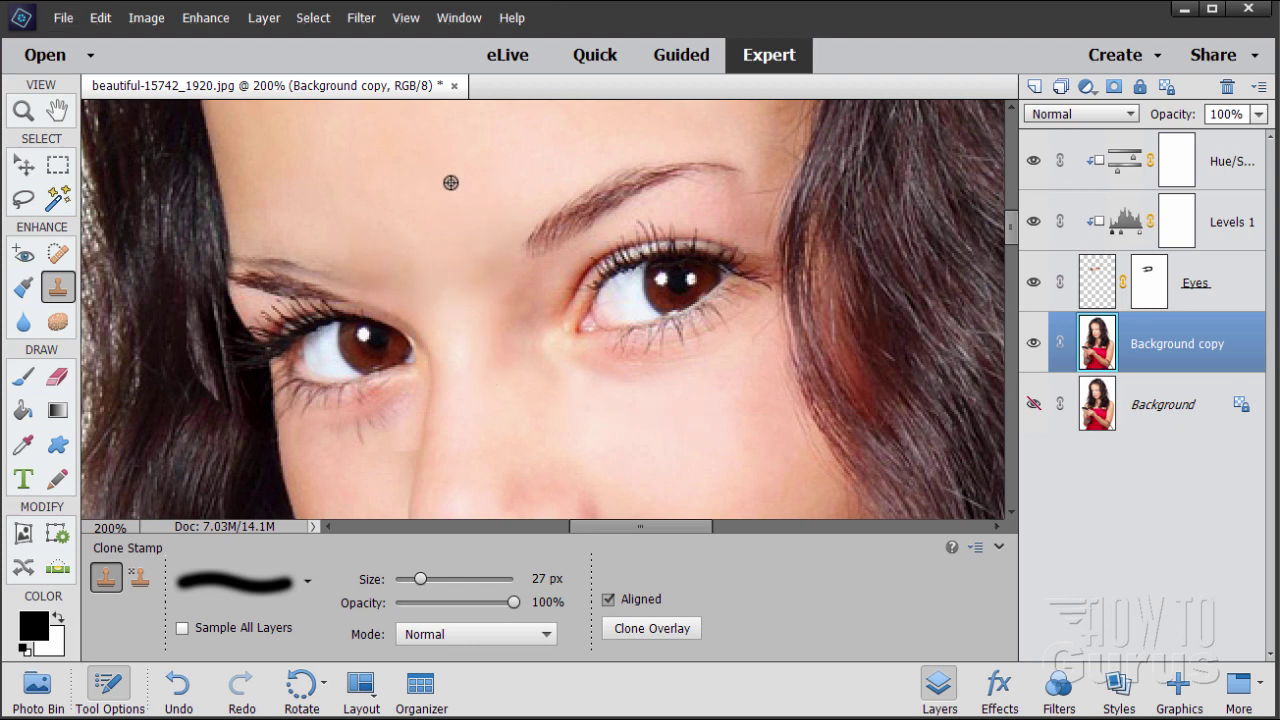
left_click(451, 182, "alt")
mouse_move(474, 209)
left_mouse_down()
mouse_move(471, 252)
mouse_move(509, 225)
mouse_move(475, 263)
mouse_move(493, 249)
mouse_move(474, 280)
left_mouse_up()
left_click(450, 192, "alt")
key("alt")
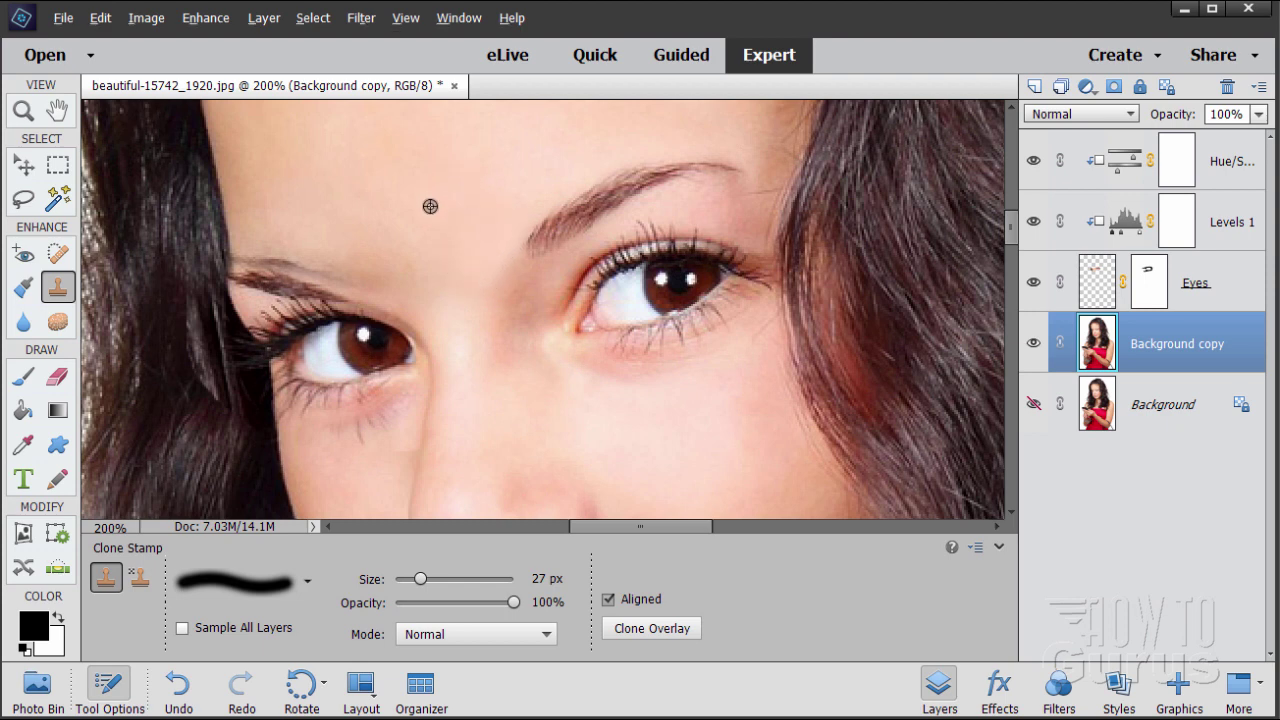
- Clone forehead skin over the leftover hairs at the inner end of the eyebrow on the image's left side
left_click(430, 206, "alt")
left_click_drag(434, 237, 354, 236)
key("alt")
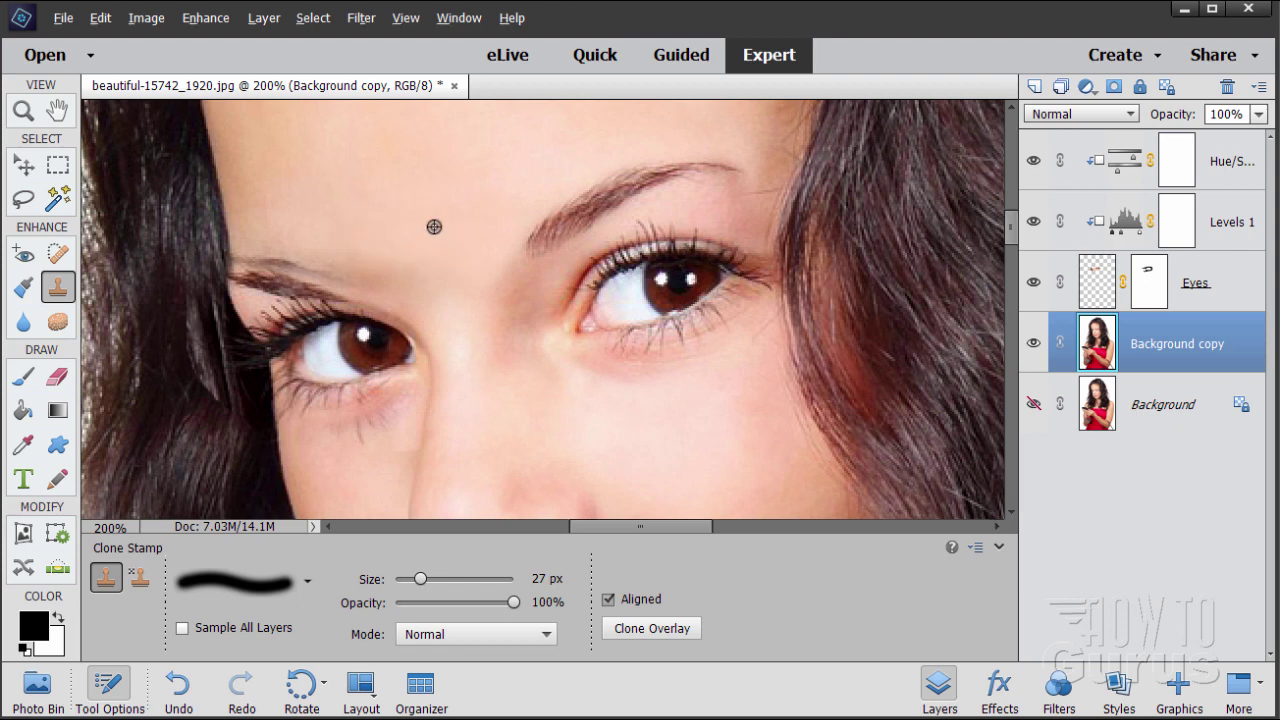
left_click(420, 222, "alt")
left_click_drag(434, 266, 345, 250)
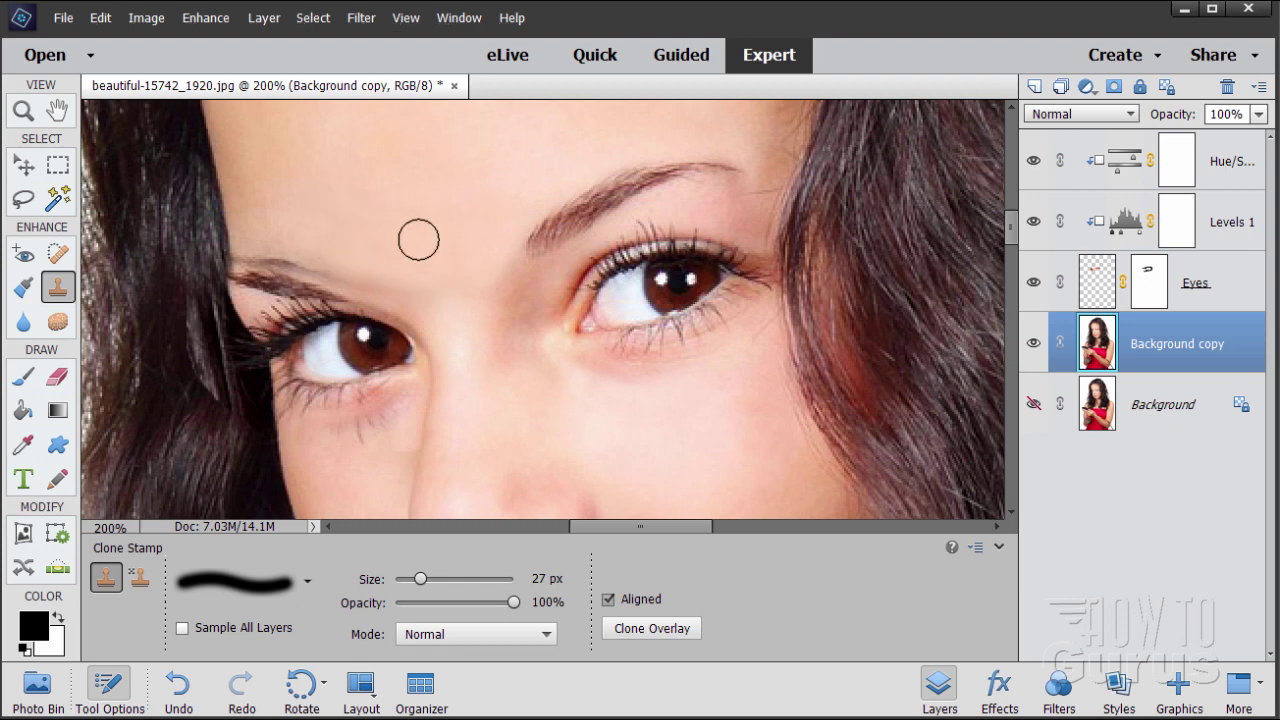
- Clone away the remaining original brow hairs above the left-side eyebrow out to the hairline, and undo the last stroke at the hair edge
key("alt")
left_click(416, 222, "alt")
mouse_move(437, 269)
left_mouse_down()
mouse_move(406, 286)
mouse_move(254, 254)
mouse_move(277, 263)
mouse_move(240, 234)
left_mouse_up()
left_click(366, 200, "alt")
left_click(340, 217, "alt")
left_click(311, 215, "alt")
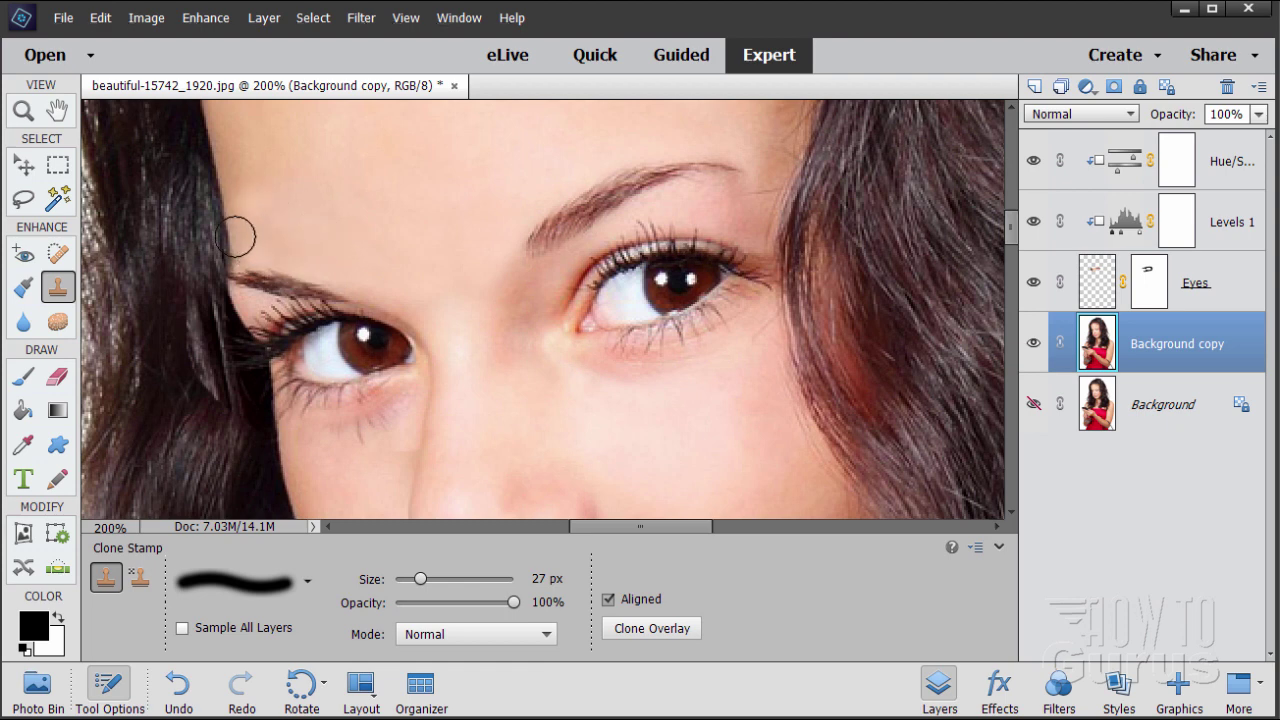
key("ctrl+z")
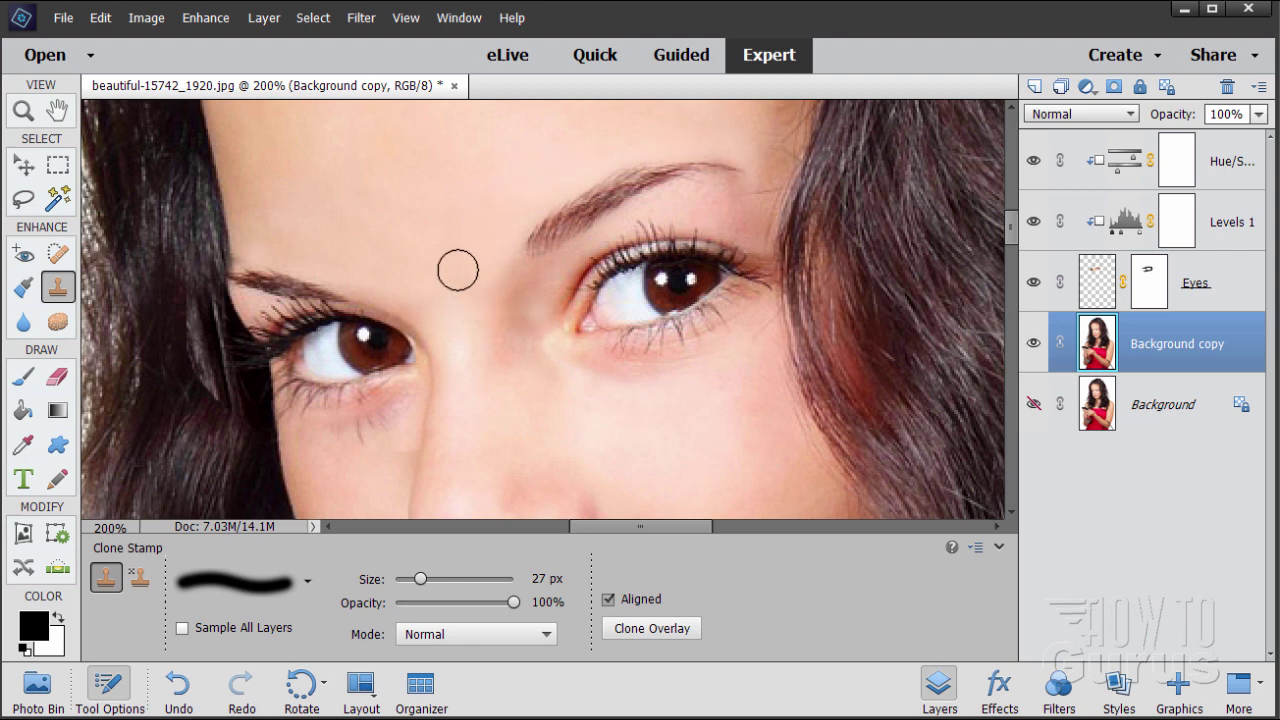
- Clone cheek skin over the leftover lashes and shadow below the eye on the image's left side
scroll(450, 265, "down", 3)
scroll(438, 251, "down", 2)
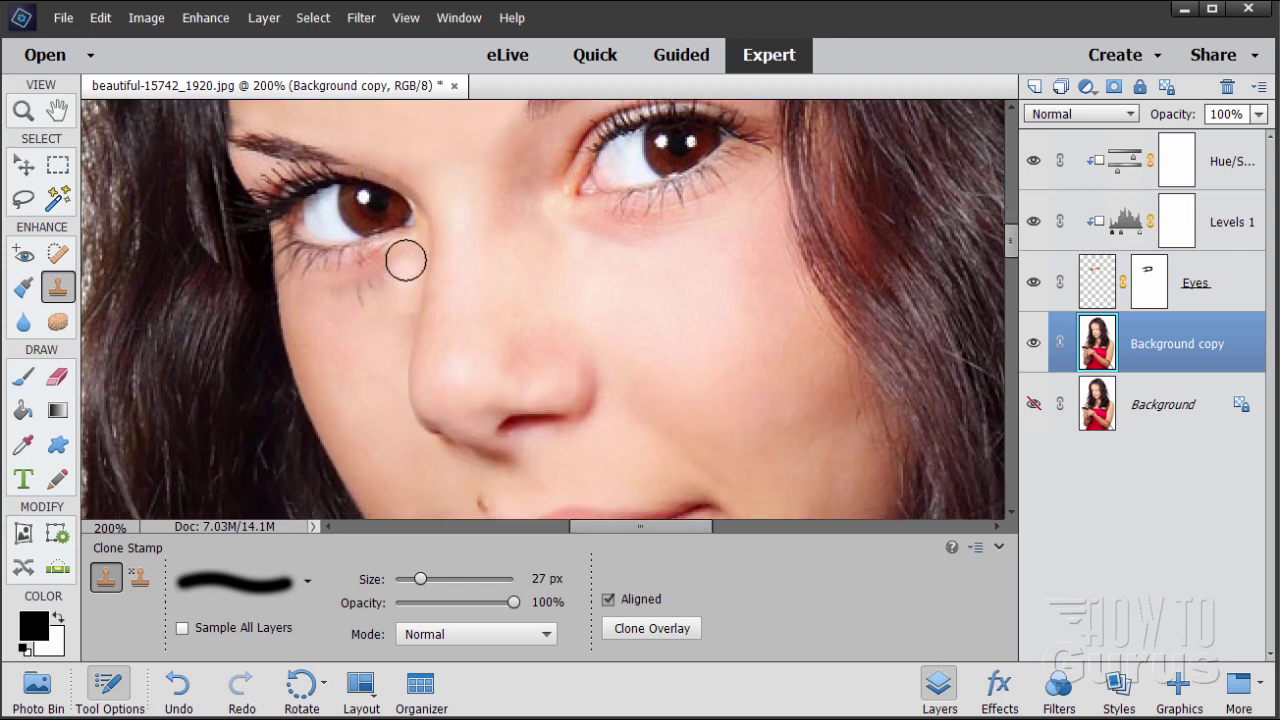
left_click(361, 346, "alt")
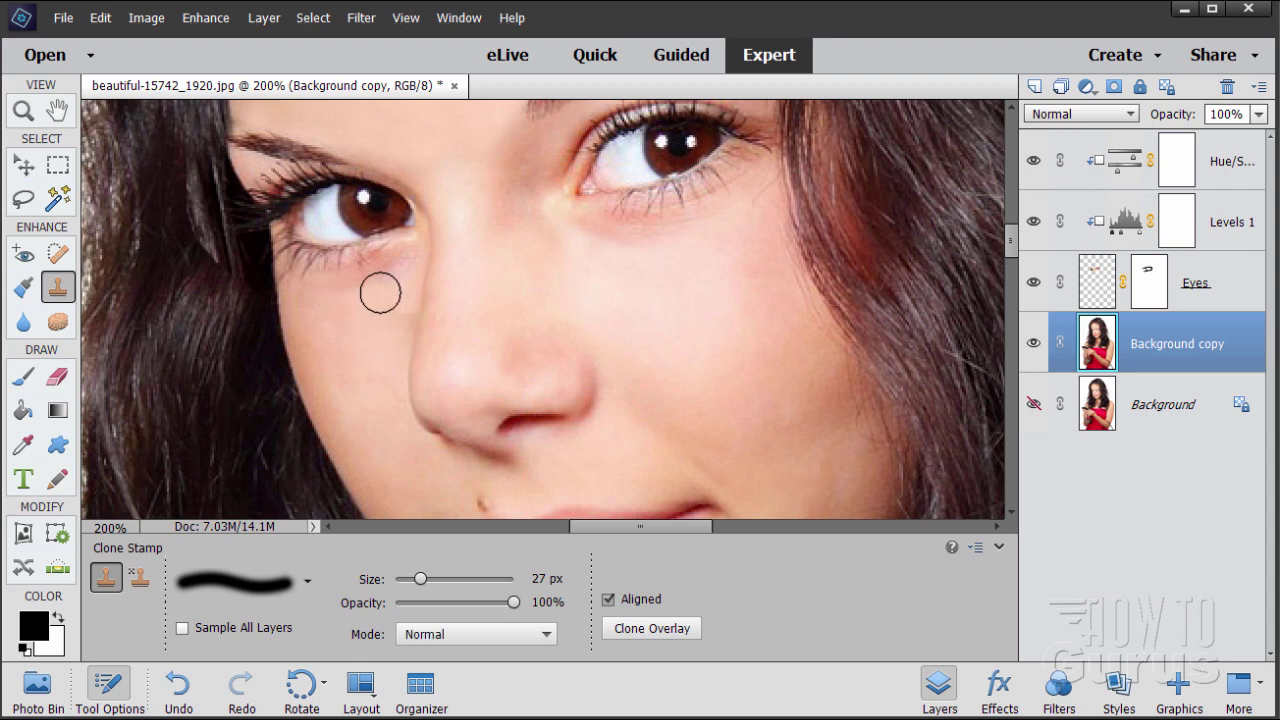
left_click_drag(380, 289, 394, 283)
left_click(368, 345, "alt")
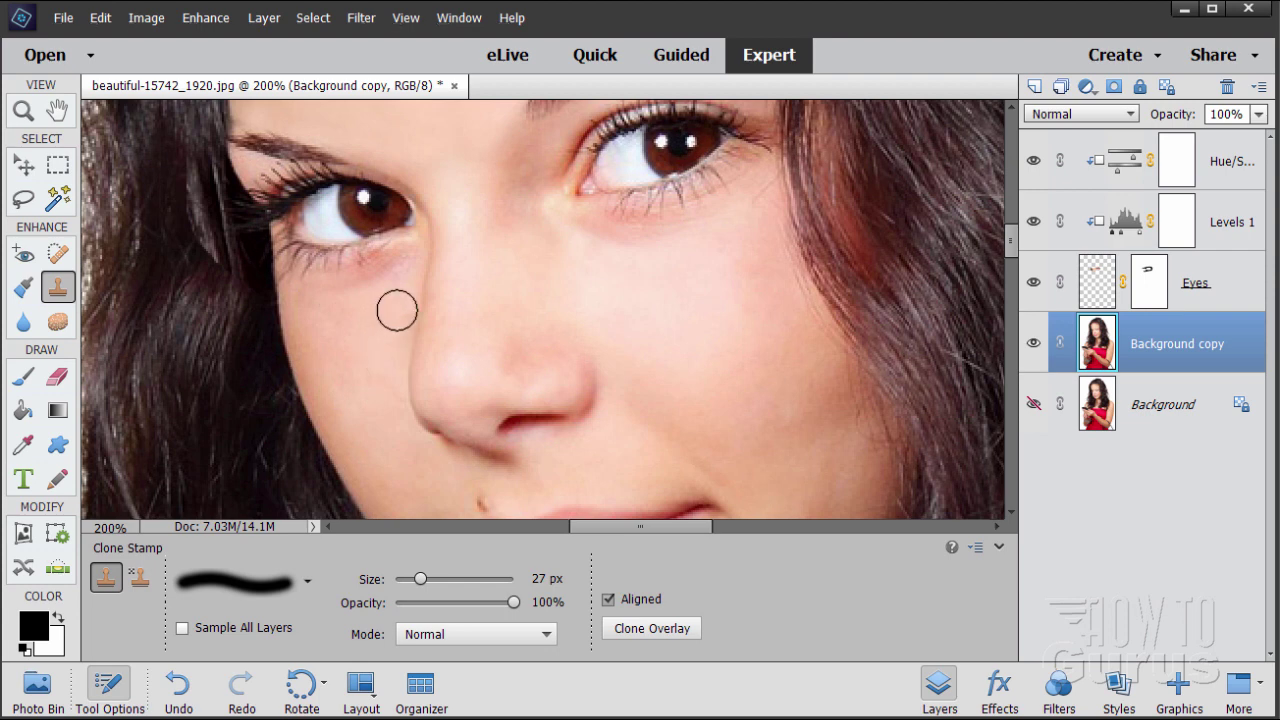
left_click(366, 357, "alt")
left_click(358, 324, "alt")
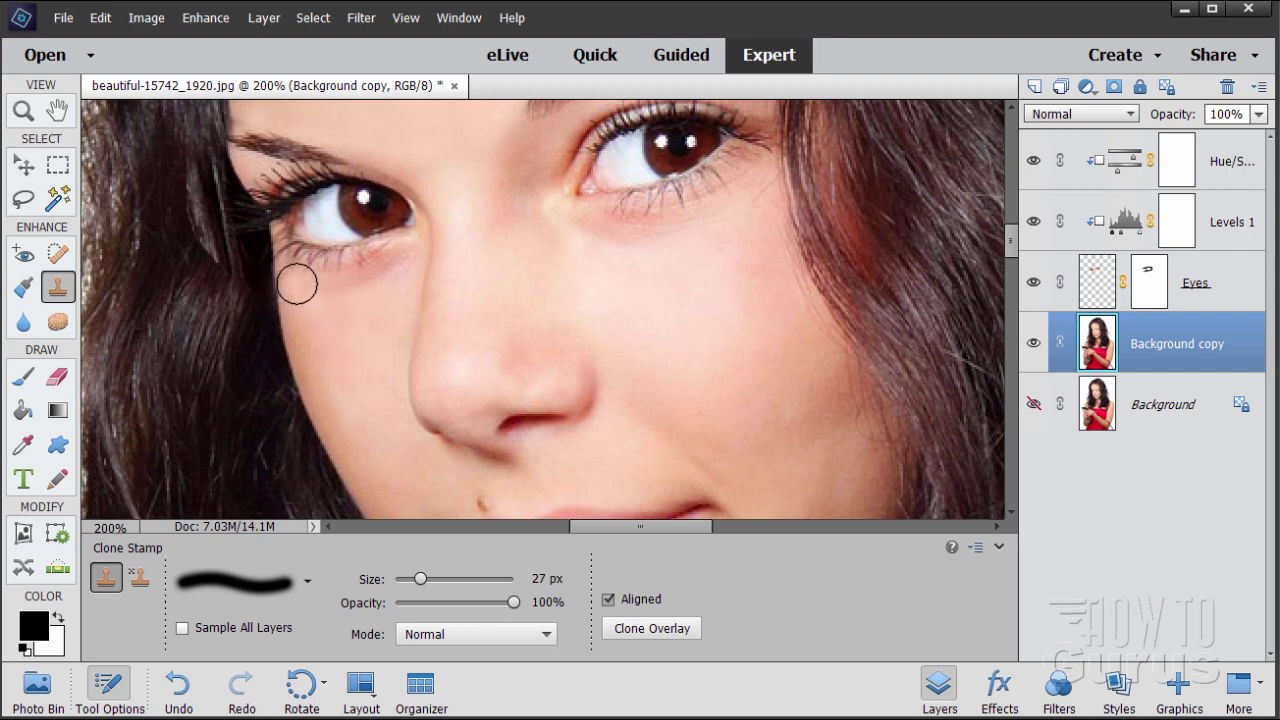
- Inspect the retouched skin around both eyes and examine the hairline beside the left-side eyebrow at 300% zoom
scroll(354, 328, "up", 3)
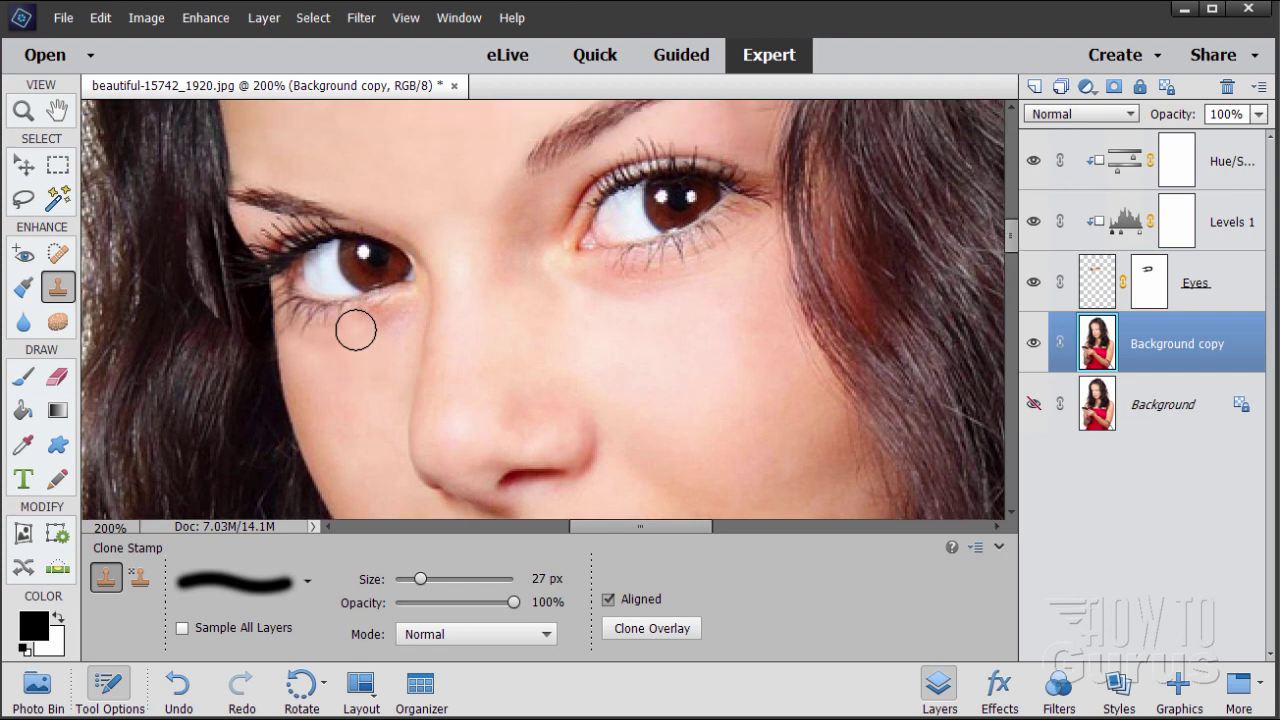
scroll(356, 329, "up", 6)
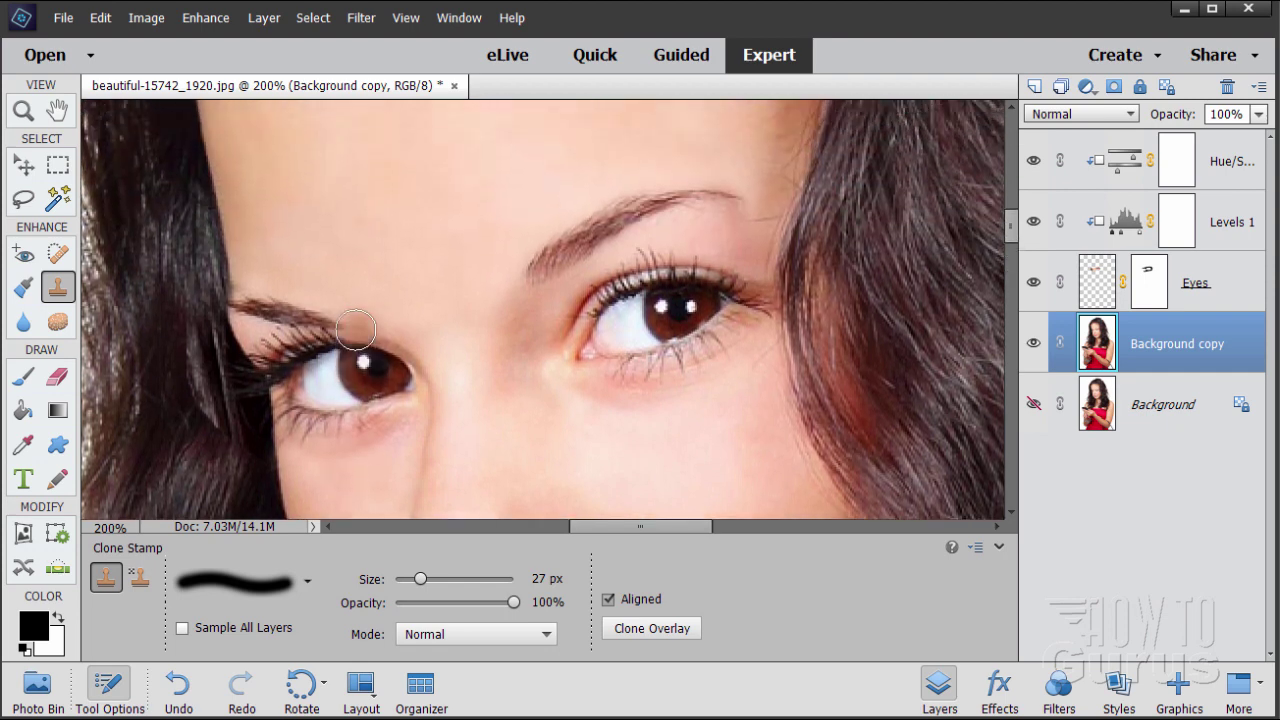
scroll(356, 329, "up", 2)
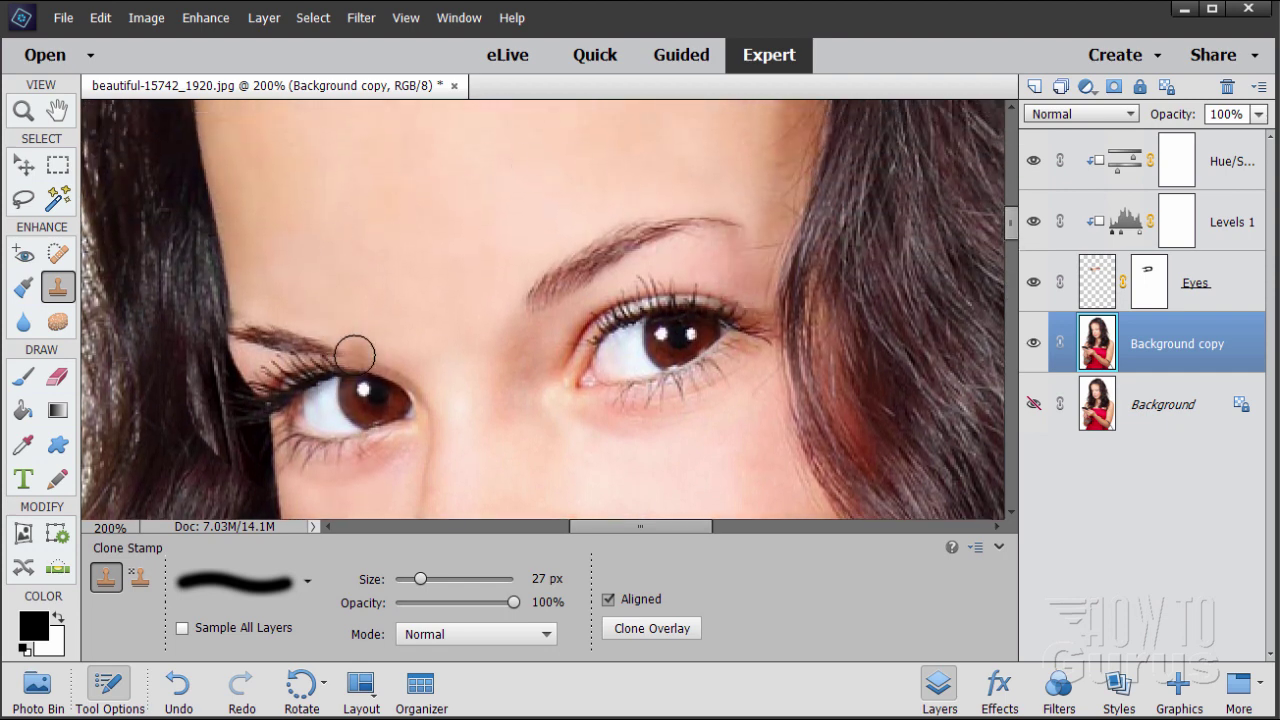
scroll(355, 354, "down", 7)
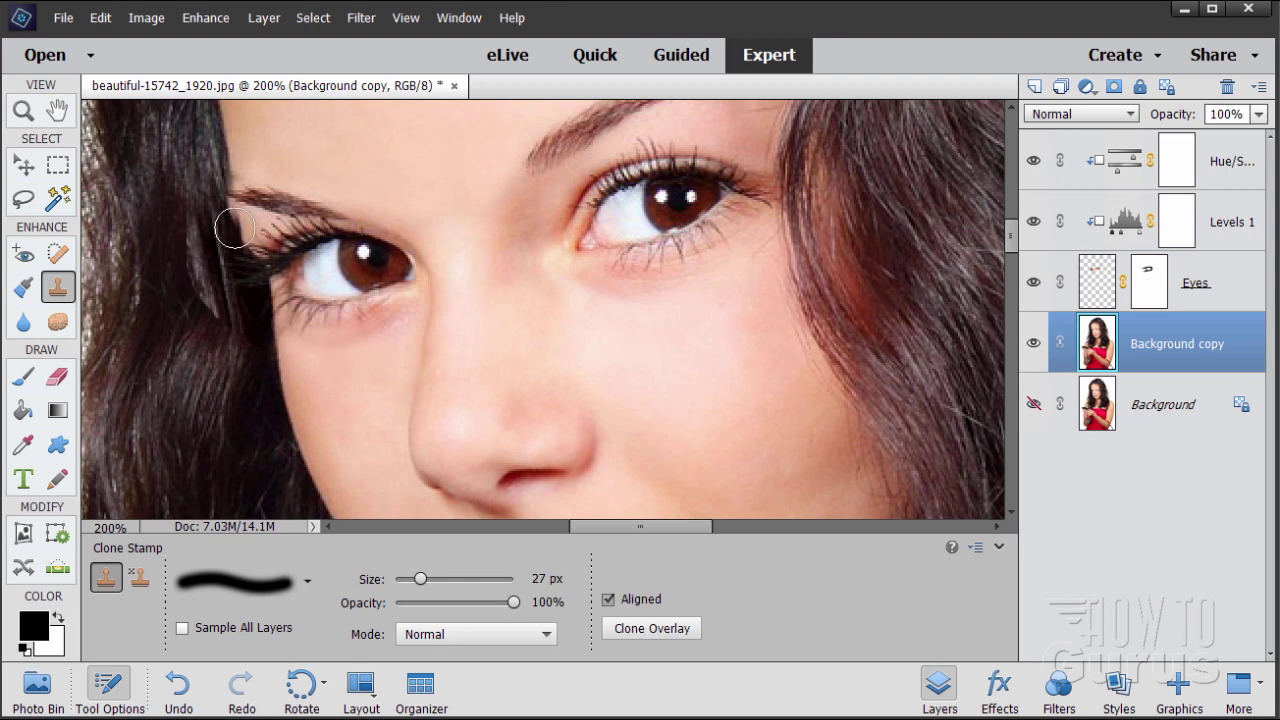
scroll(230, 220, "up", 4)
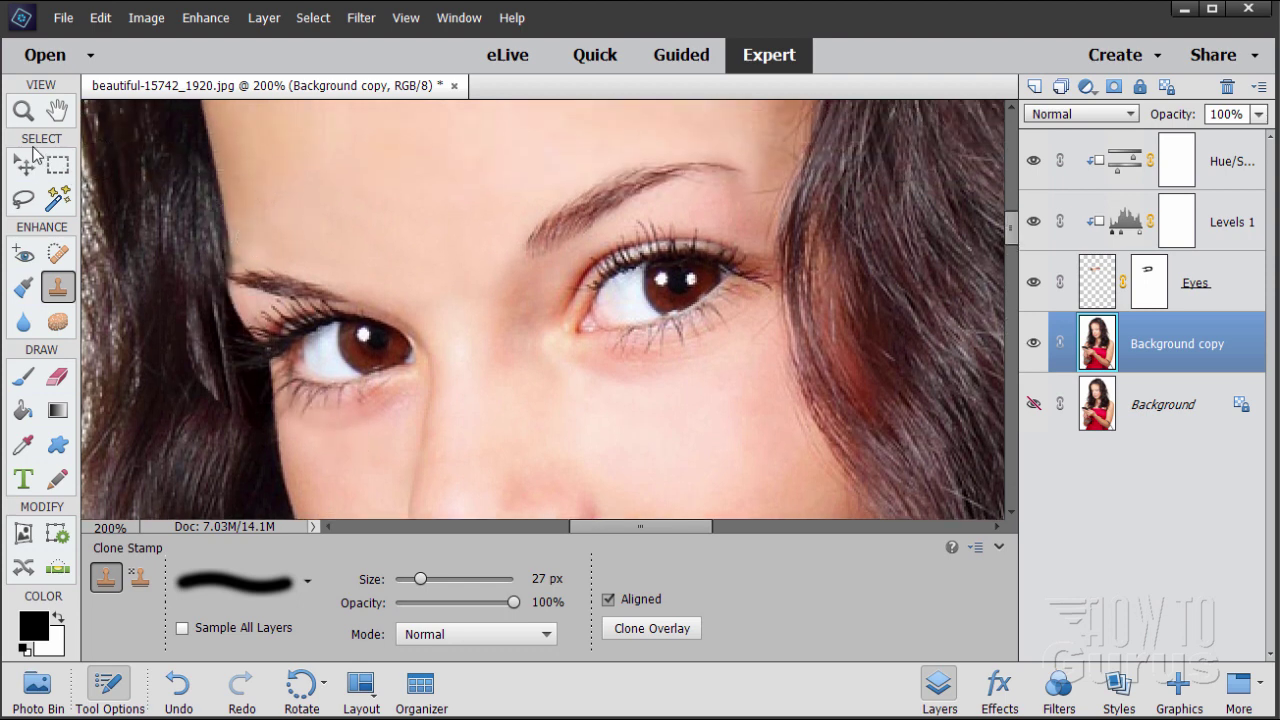
left_click(23, 111)
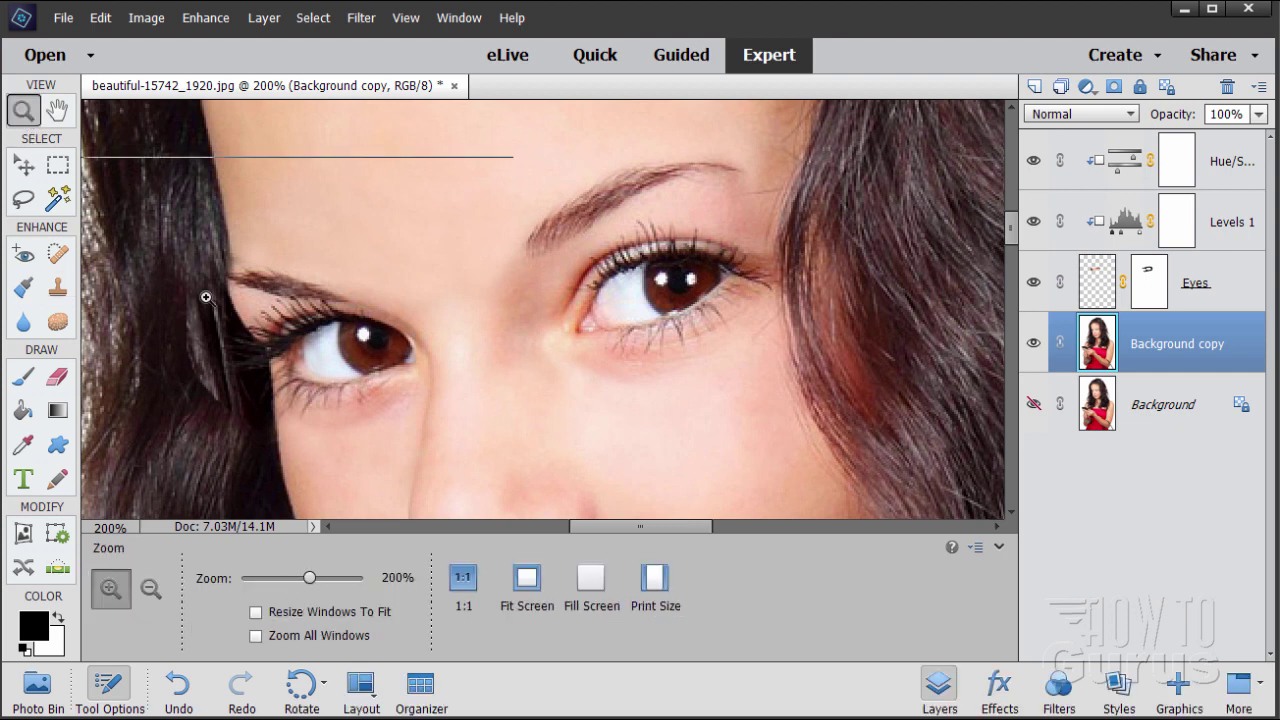
left_click(205, 297)
scroll(205, 297, "up", 1)
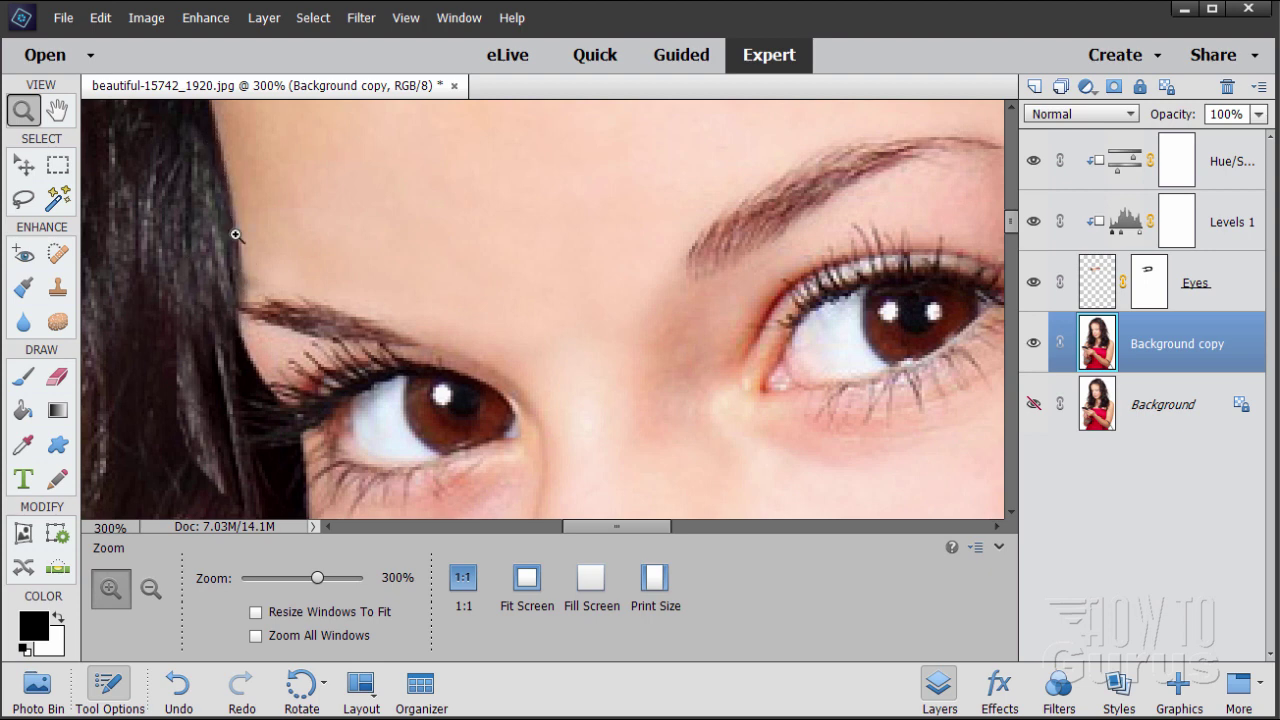
- Select the forehead skin above the left-side eyebrow along the hairline, using the Polygonal Lasso with a 1 px feather
left_click(23, 198)
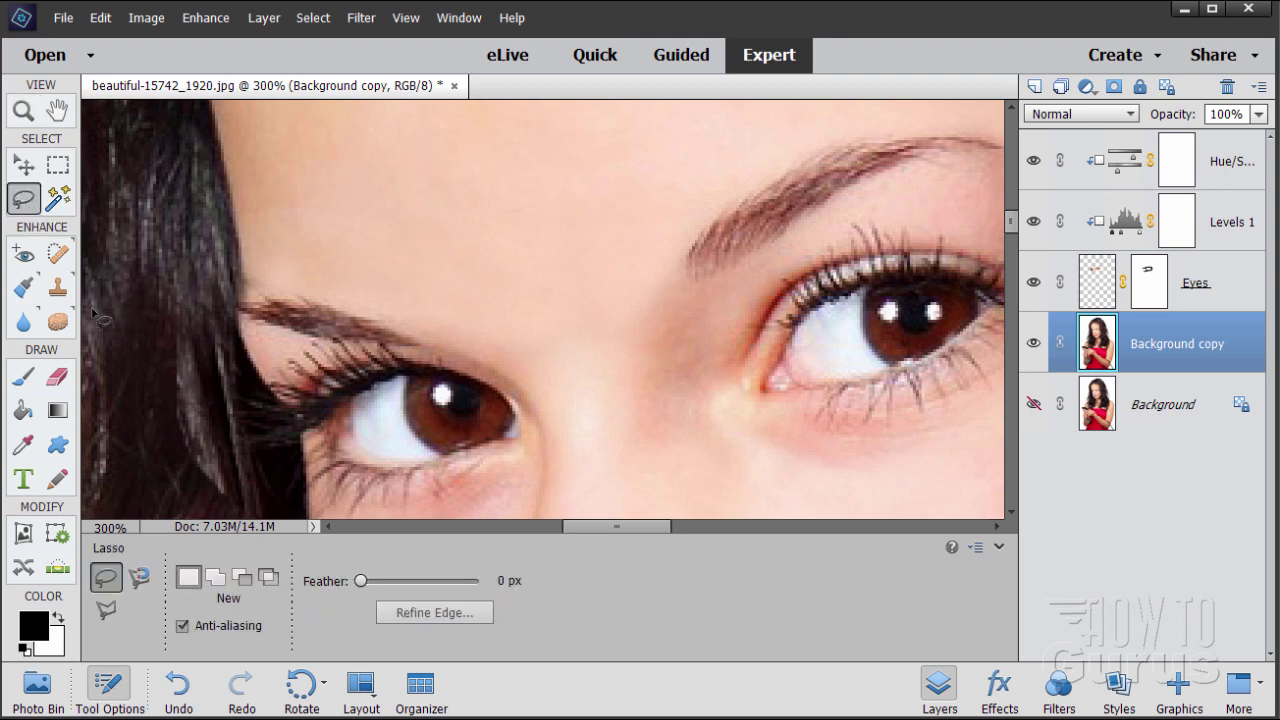
left_click(106, 608)
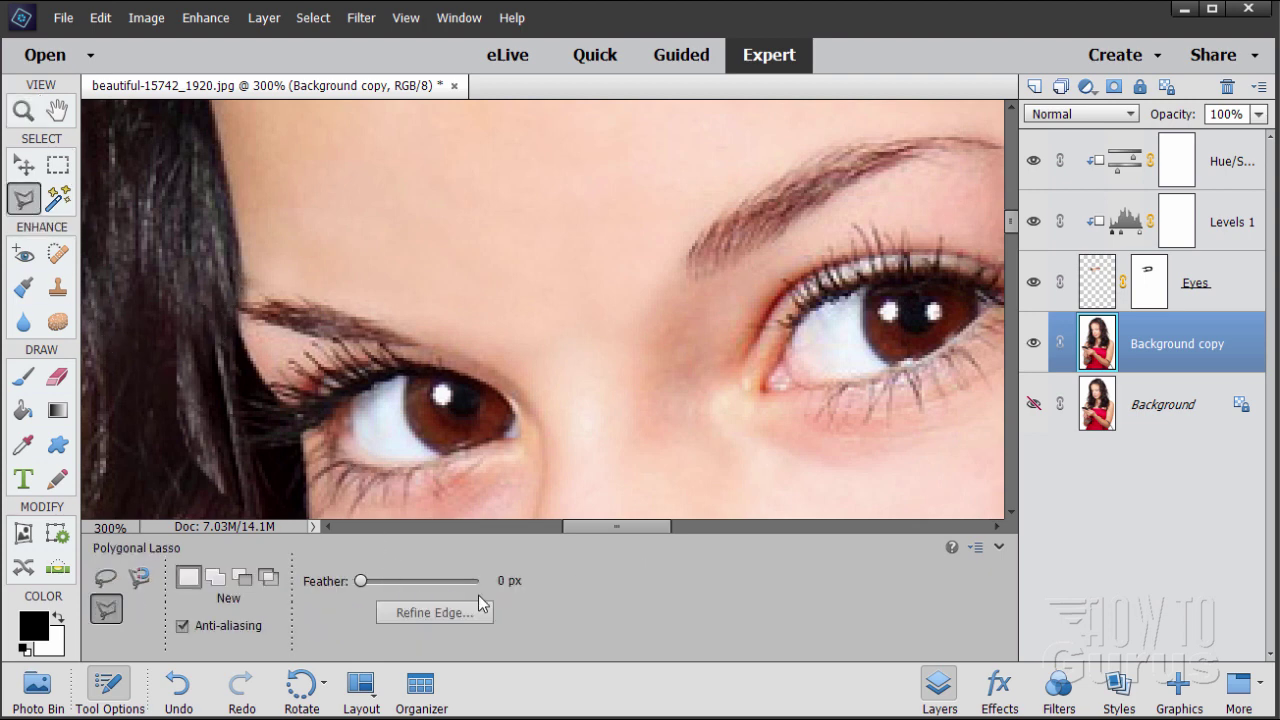
left_click(507, 579)
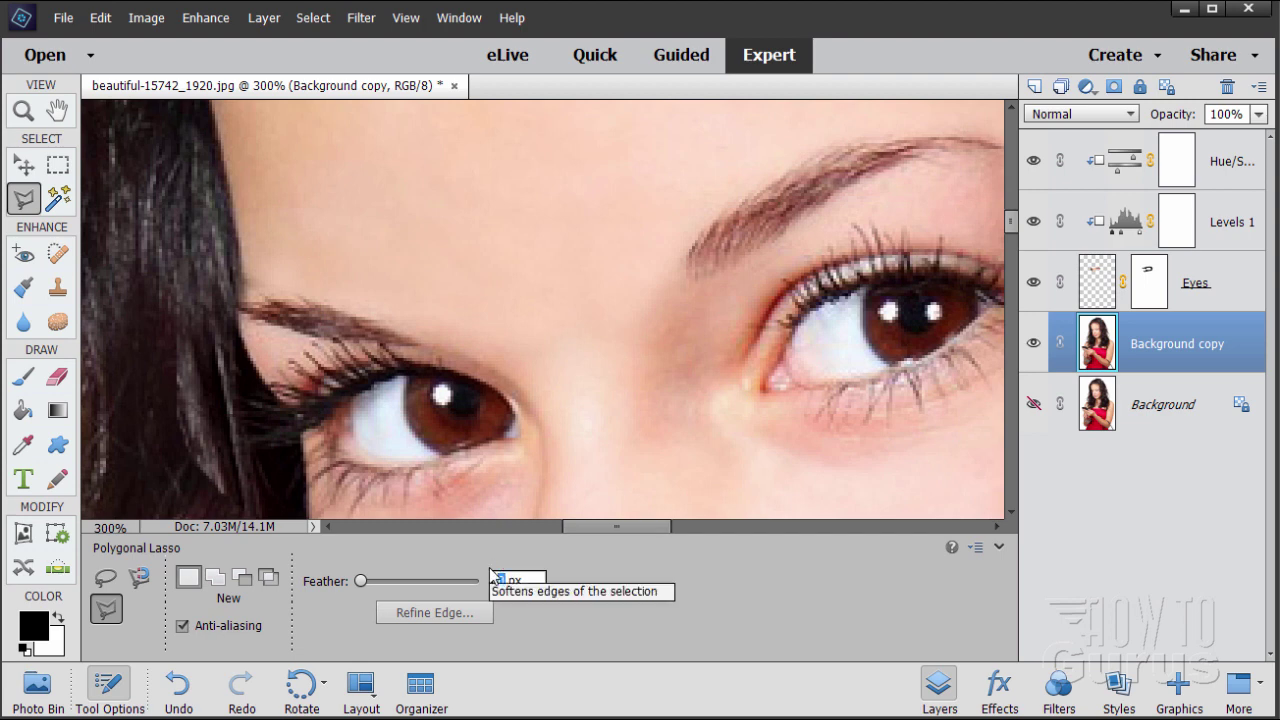
type("1")
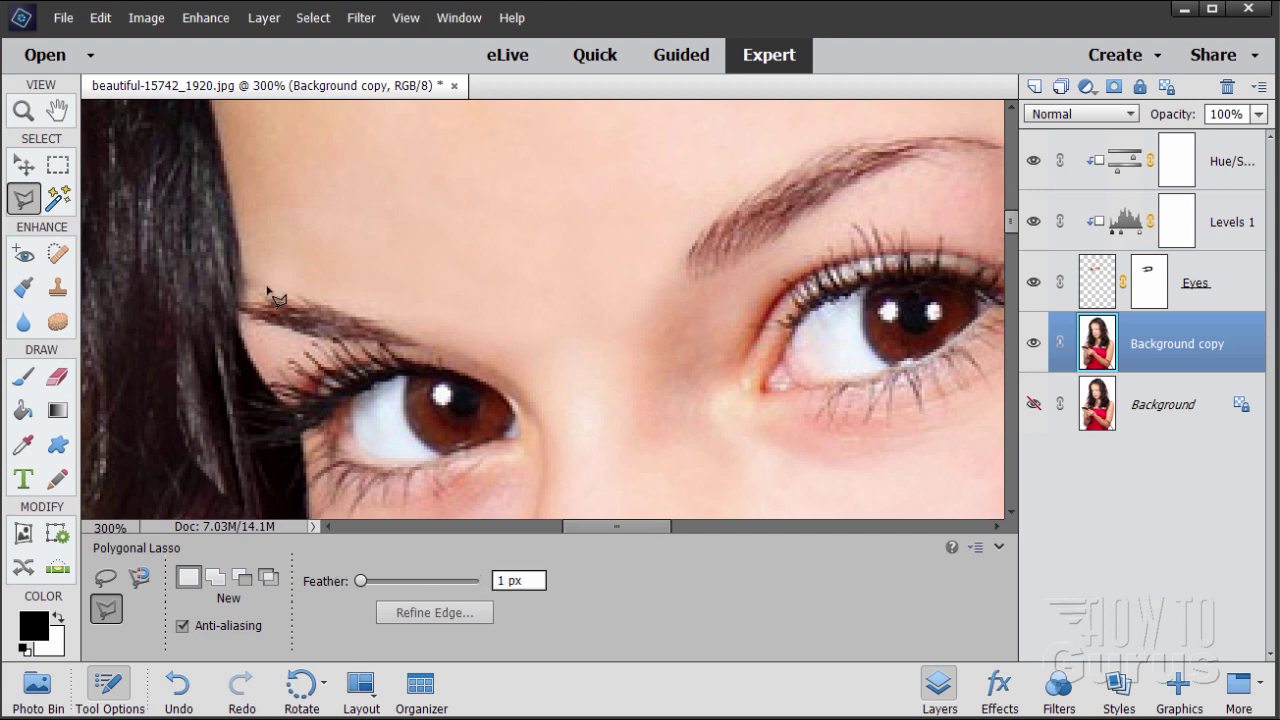
left_click(236, 208)
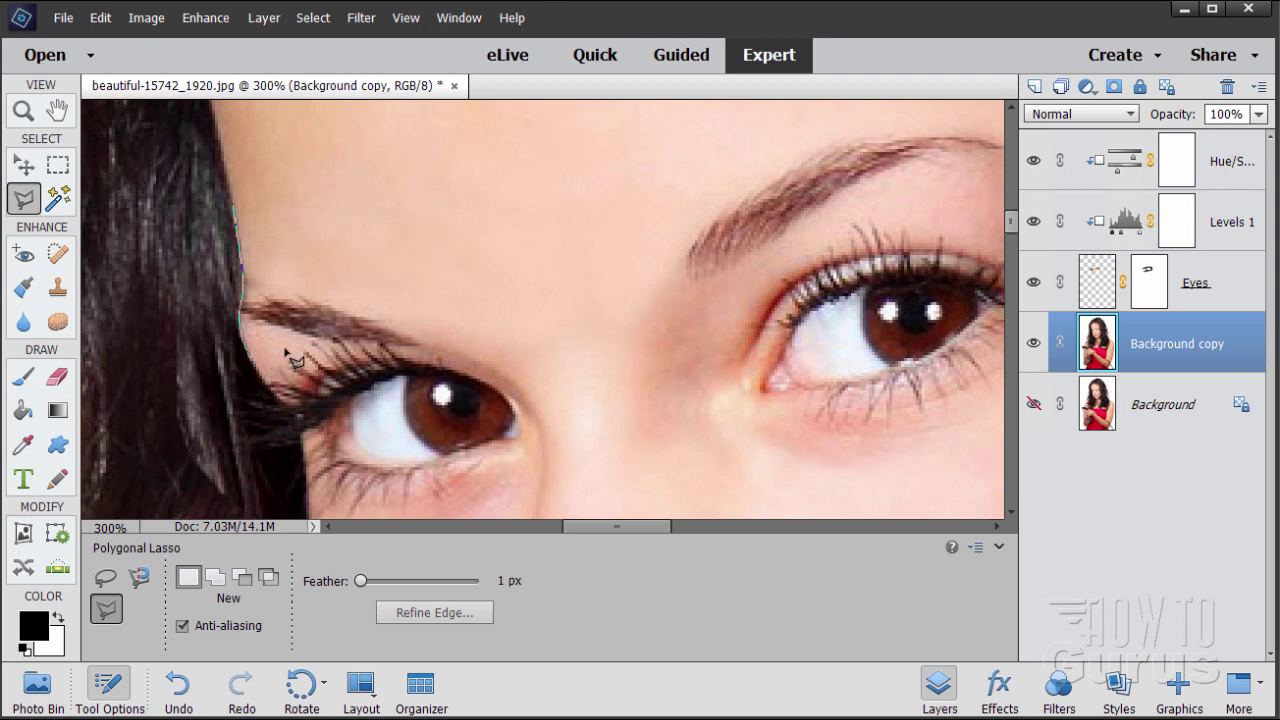
left_click(478, 292)
left_click(452, 136)
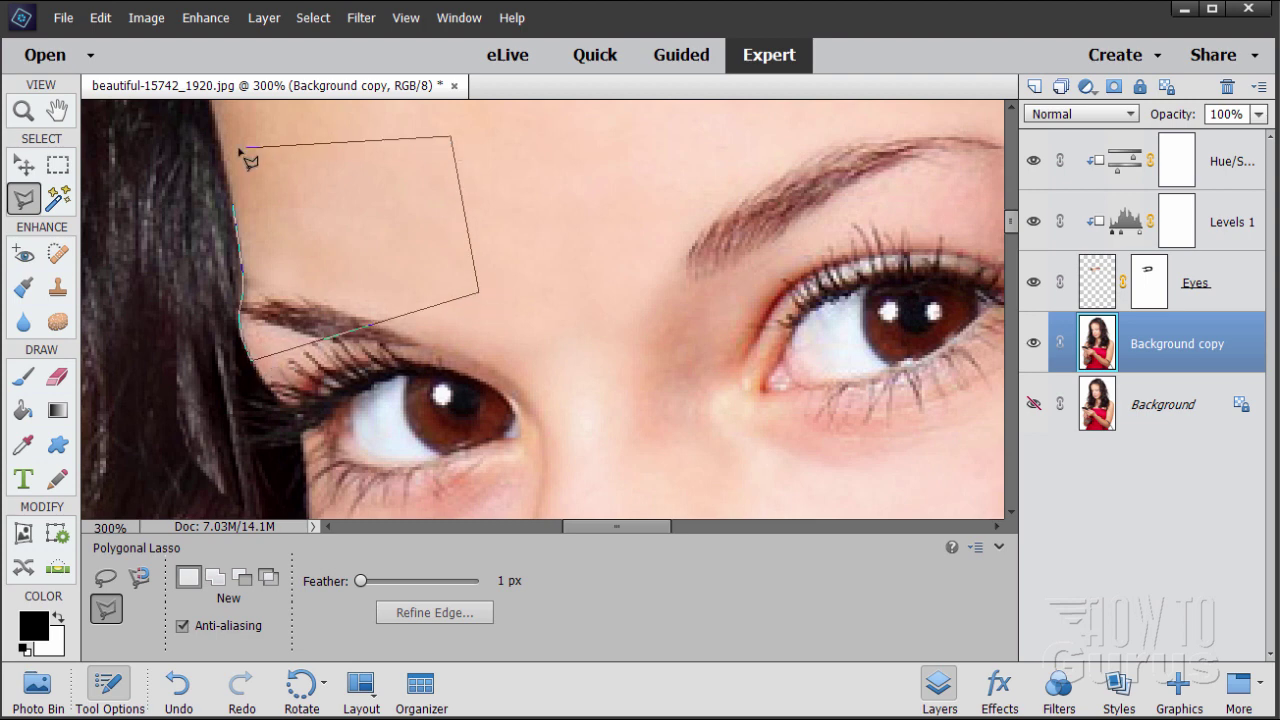
left_click(236, 212)
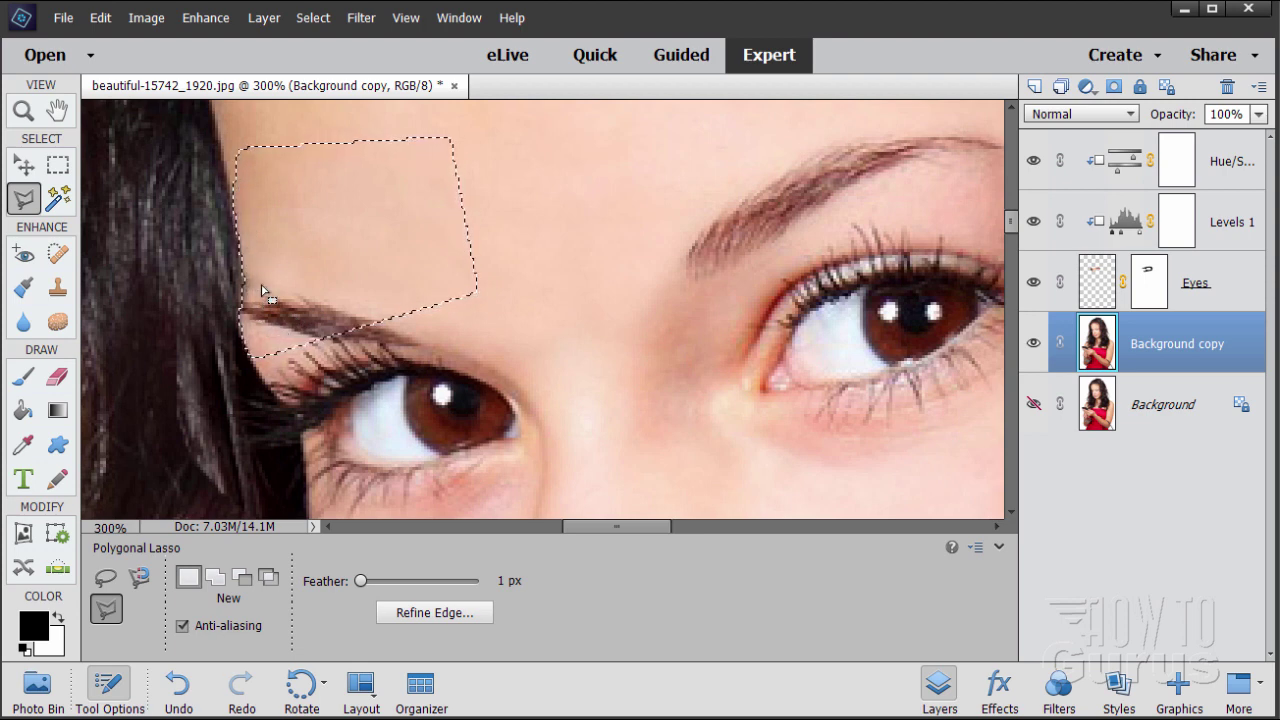
- Return to the Clone Stamp for the selected forehead skin and clear the selection
left_click(58, 289)
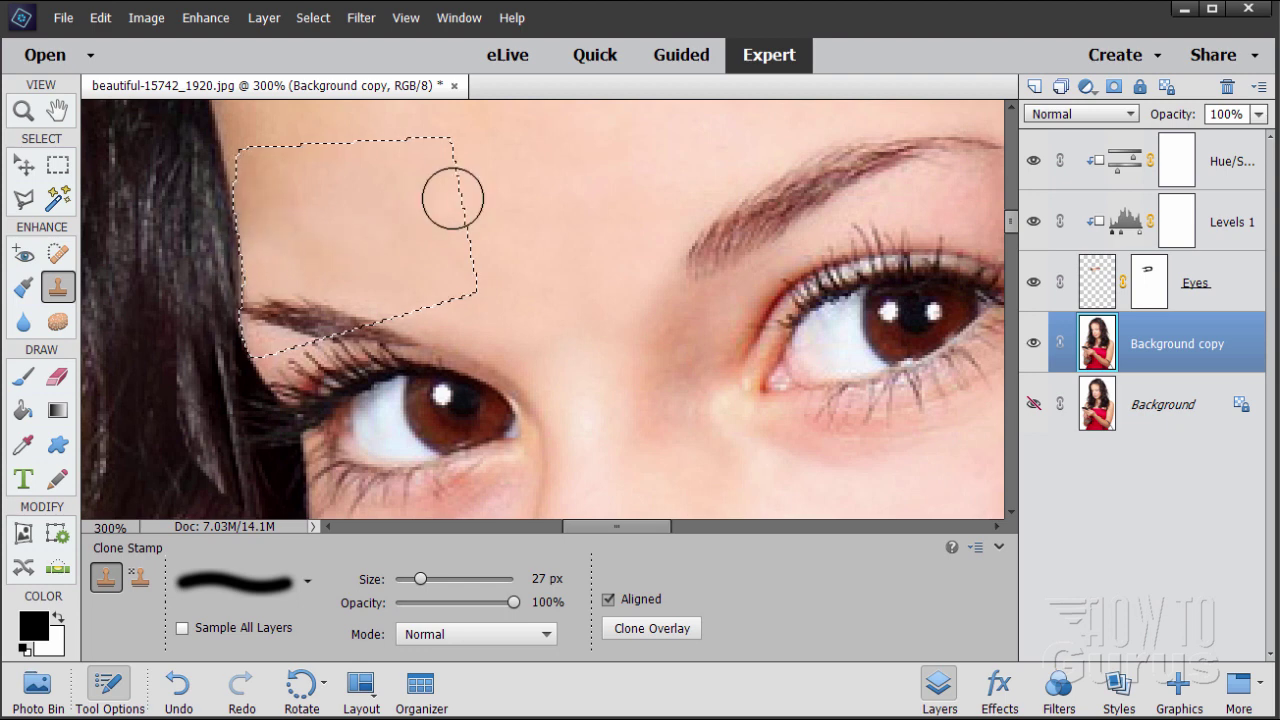
left_click(313, 17)
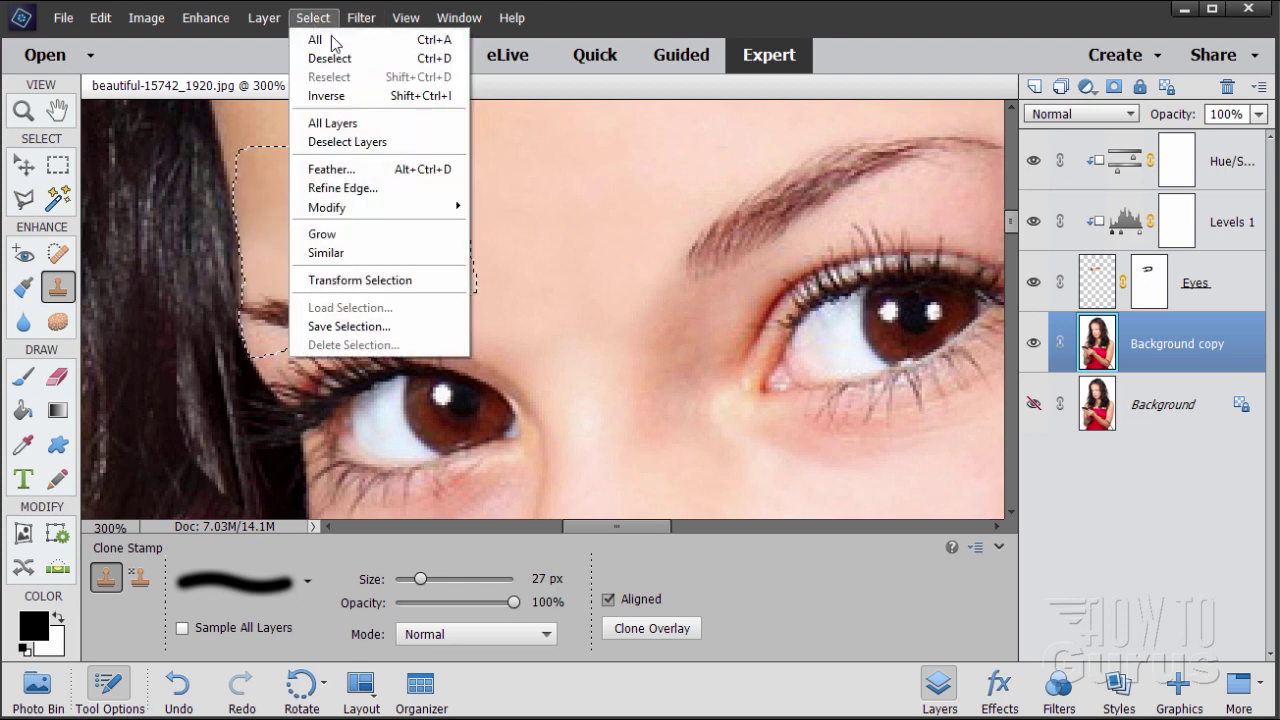
left_click(338, 62)
- Show the original Background layer and duplicate it beneath the retouched Background copy
left_click(23, 111)
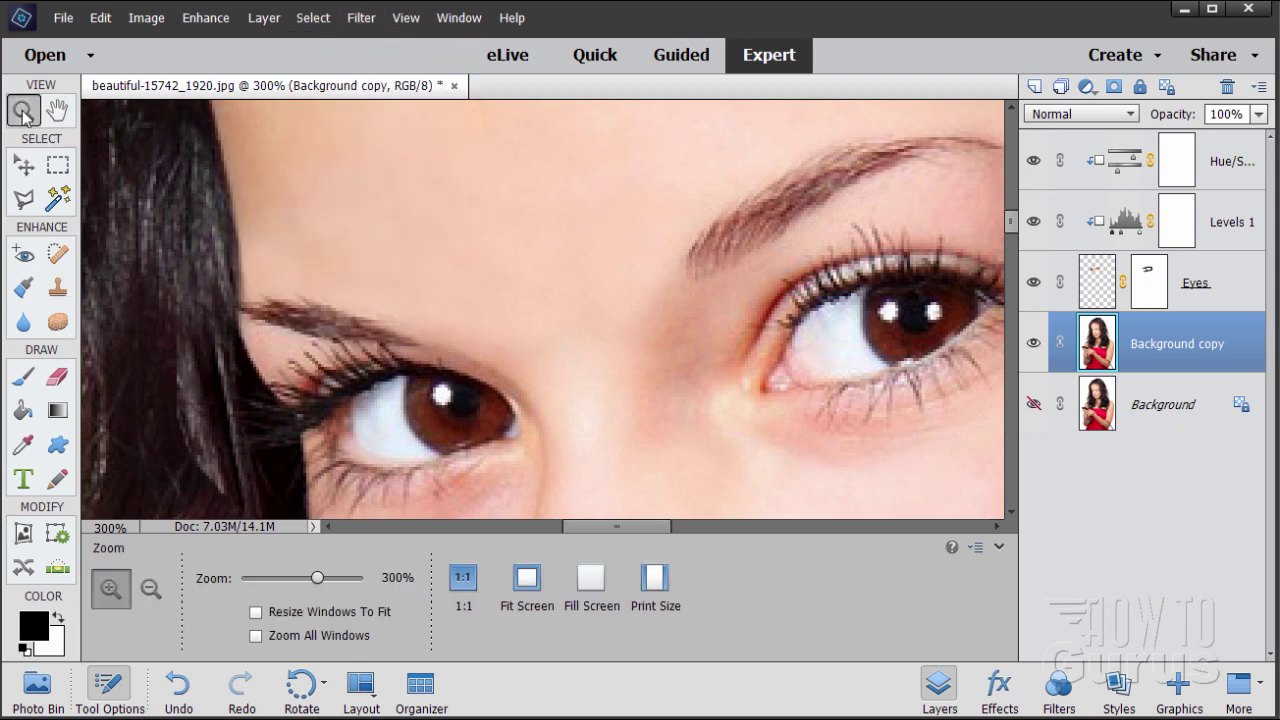
left_click(527, 580)
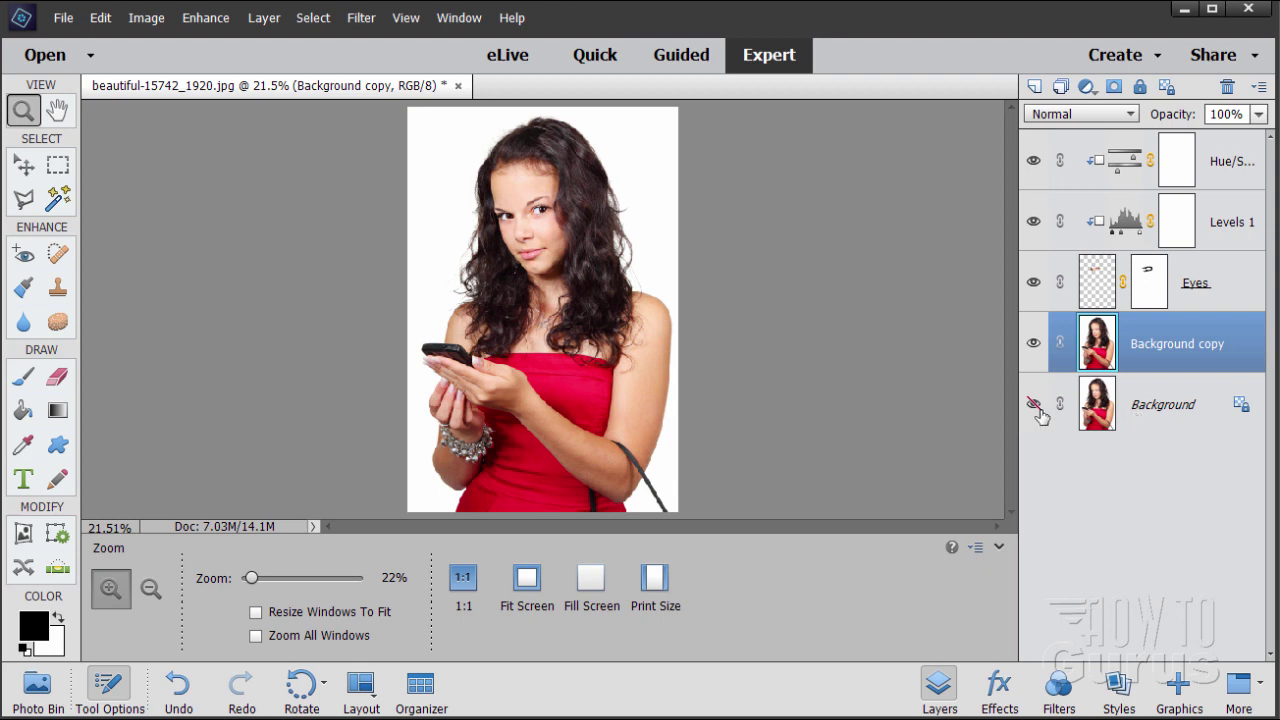
left_click(1107, 418)
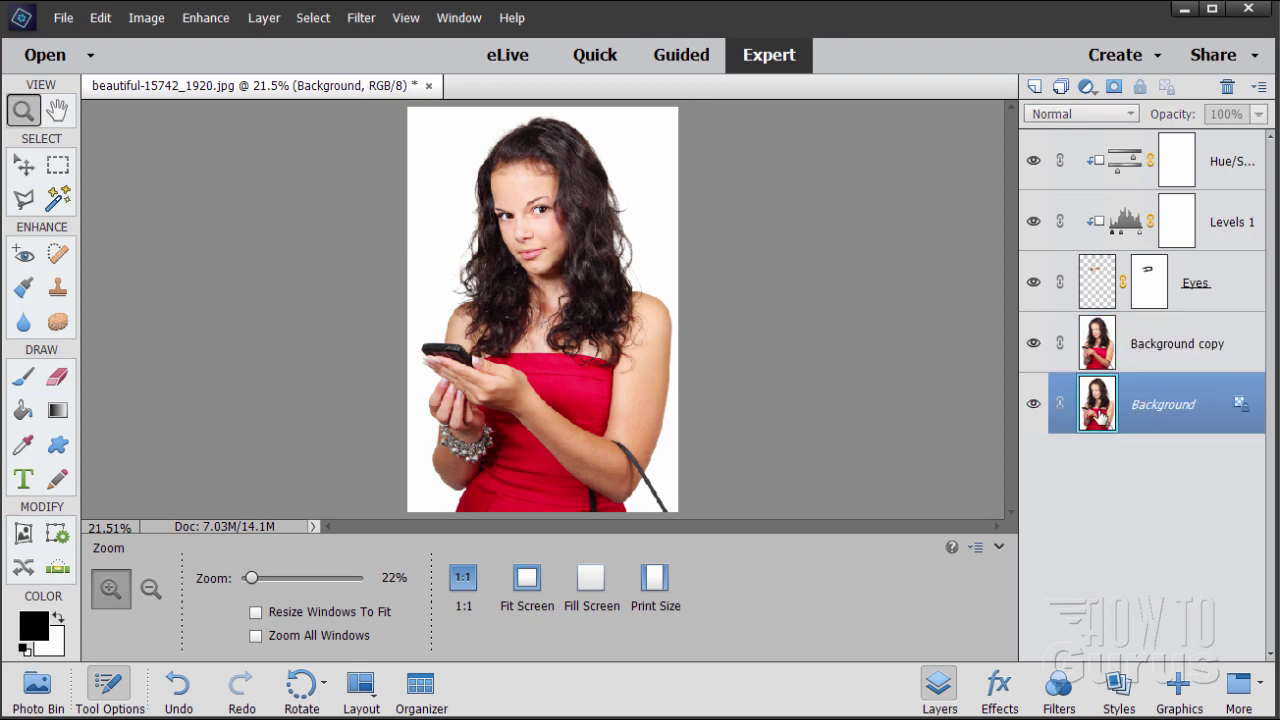
left_click_drag(1097, 418, 1034, 88)
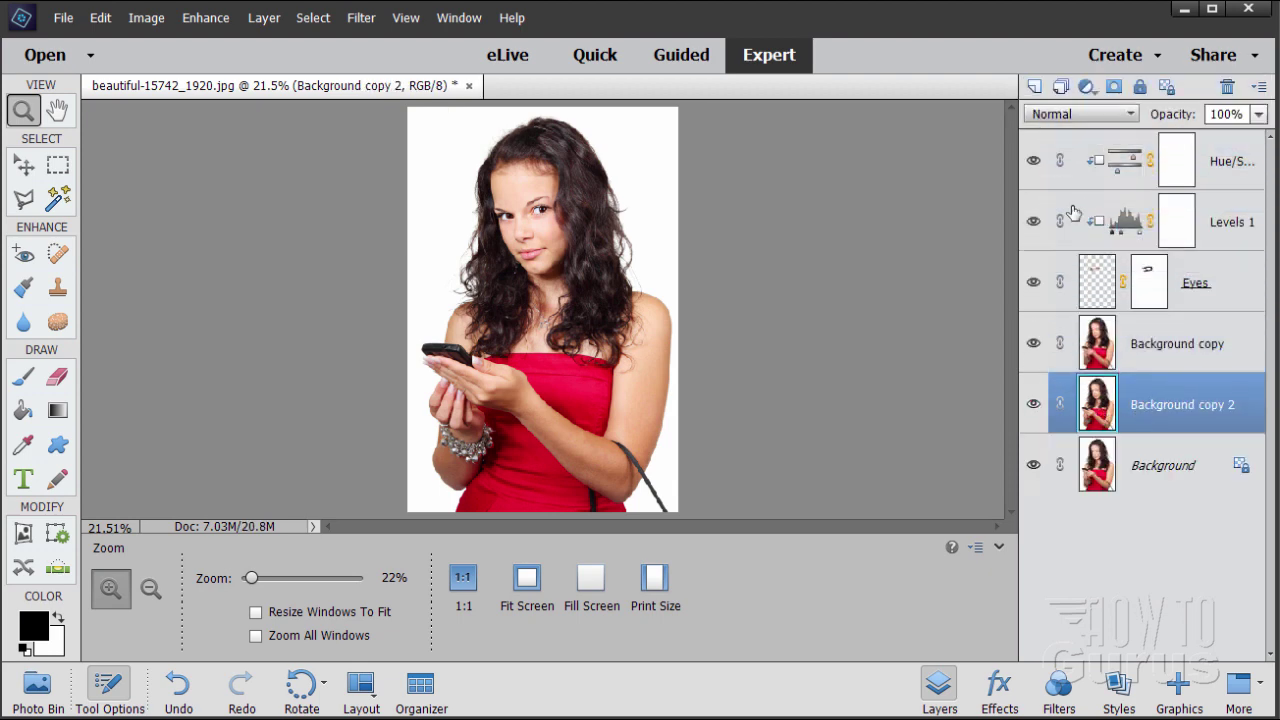
- Move the Background copy 2 layer to the top of the layer stack and toggle its visibility to compare before and after, leaving it hidden
left_click_drag(1097, 412, 1093, 145)
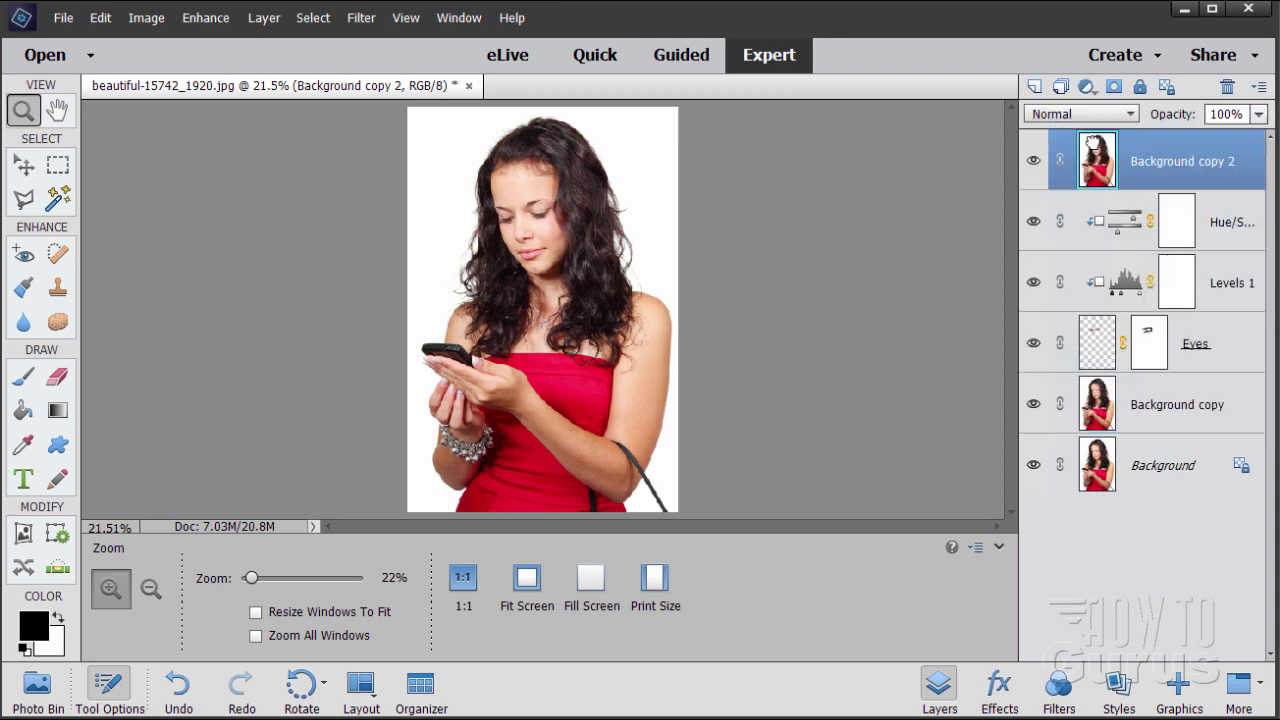
left_click(1033, 161)
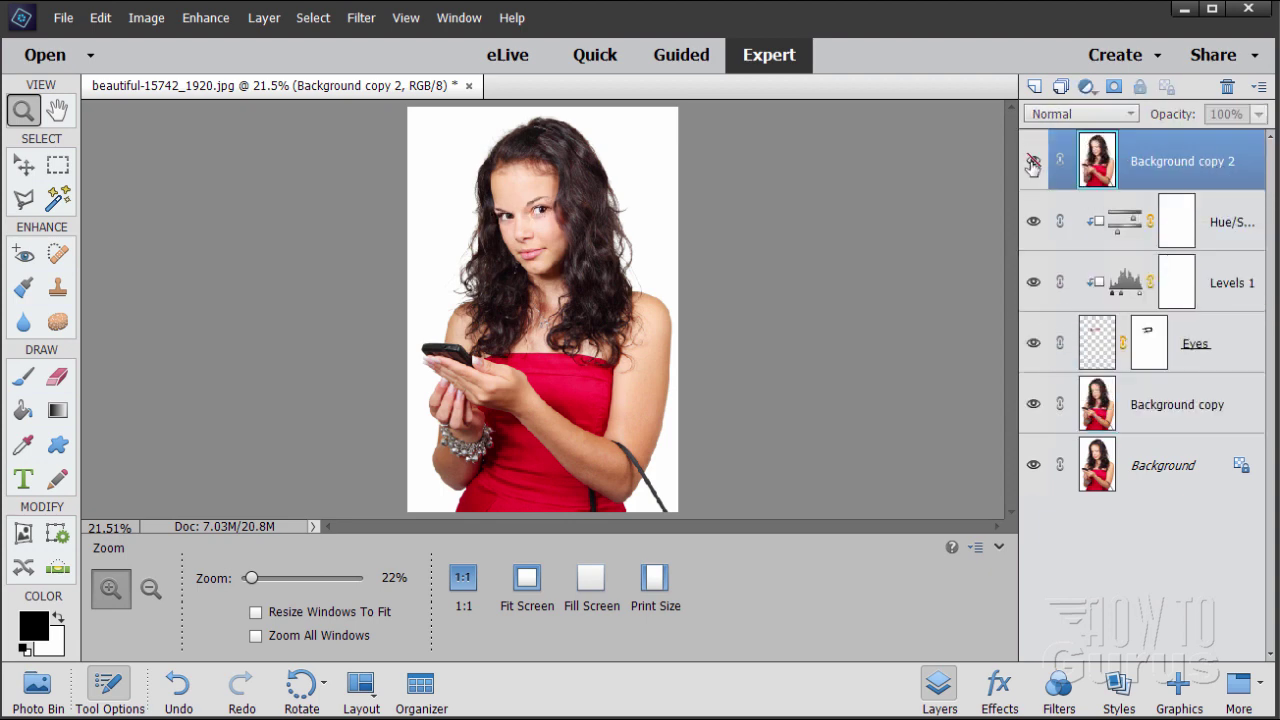
left_click(1033, 161)
left_click(1033, 161)
left_click(1033, 161)
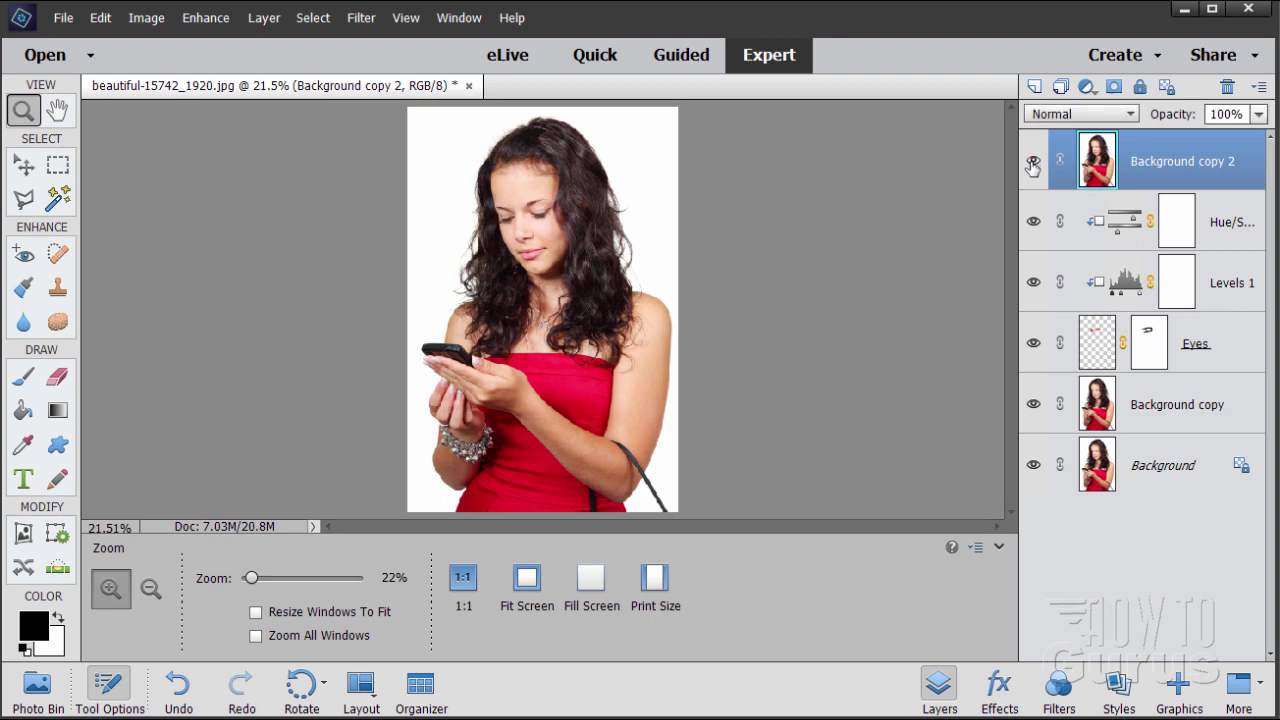
left_click(1033, 161)
left_click(1033, 161)
left_click(1033, 161)
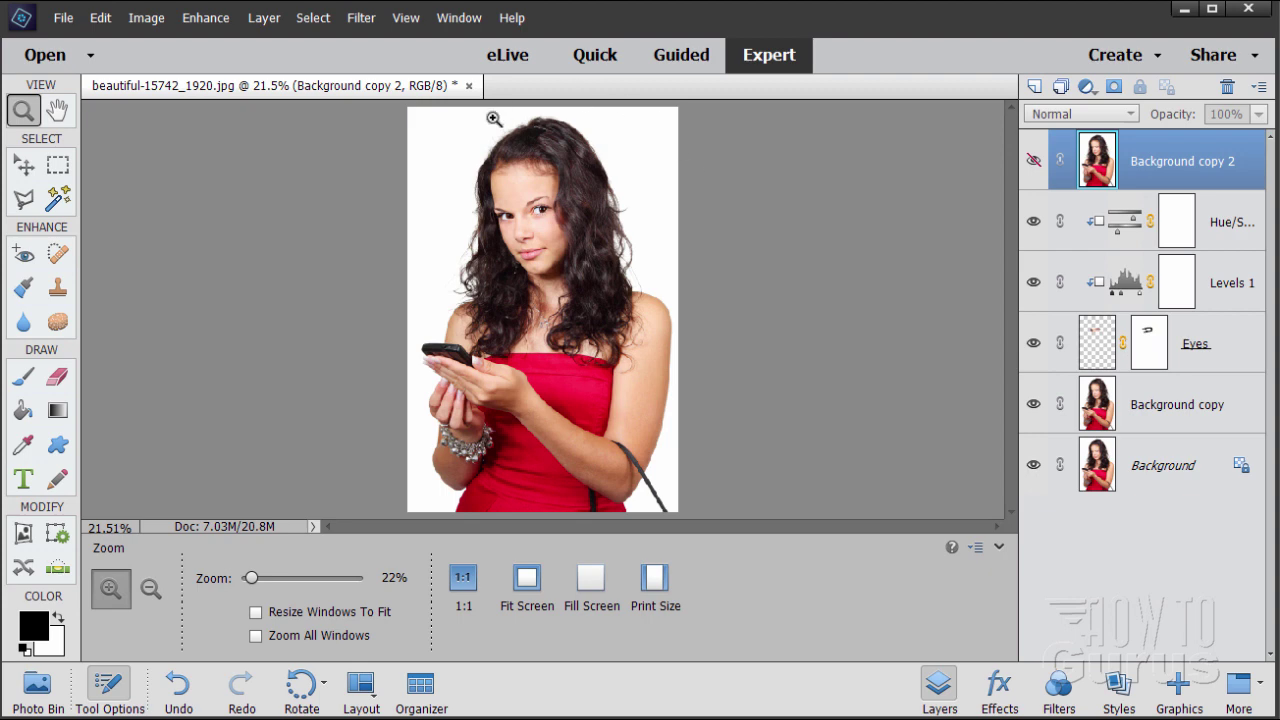
- Compare the original closed-eye portrait with the open-eye version once more, ending with Background copy 2 hidden
left_click(1034, 162)
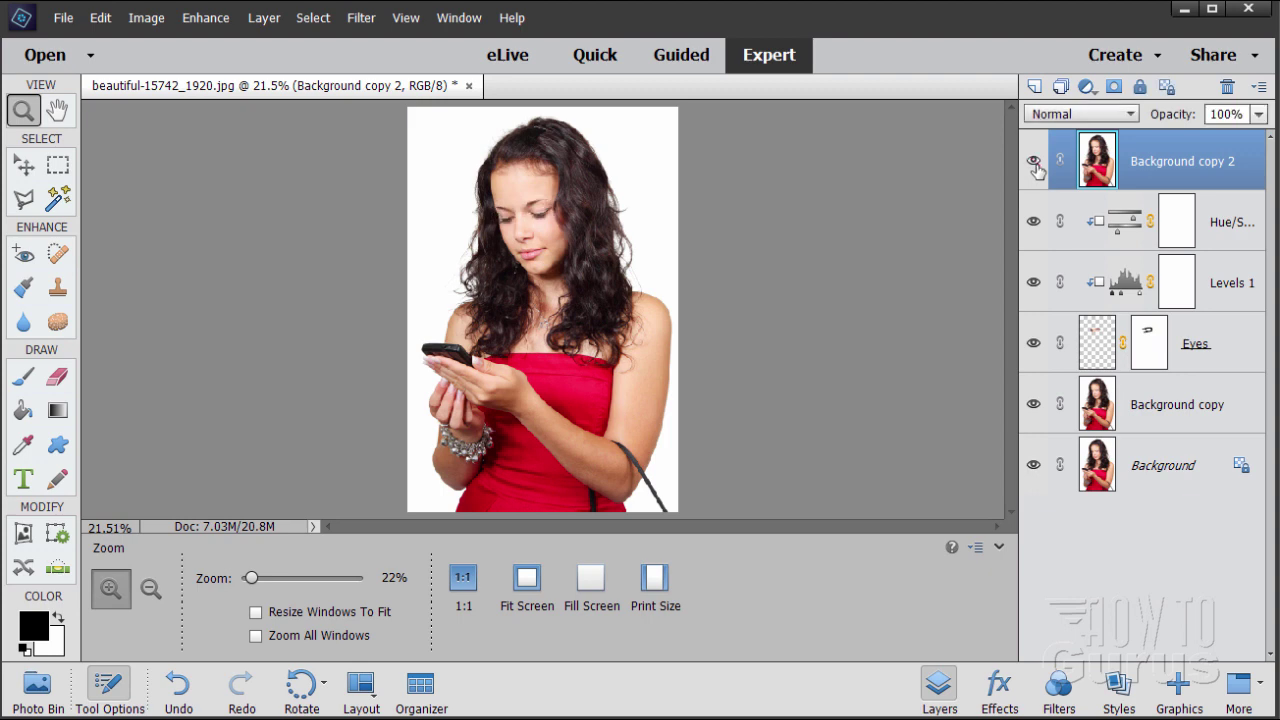
left_click(1034, 162)
left_click(1034, 162)
left_click(1034, 162)
left_click(1034, 162)
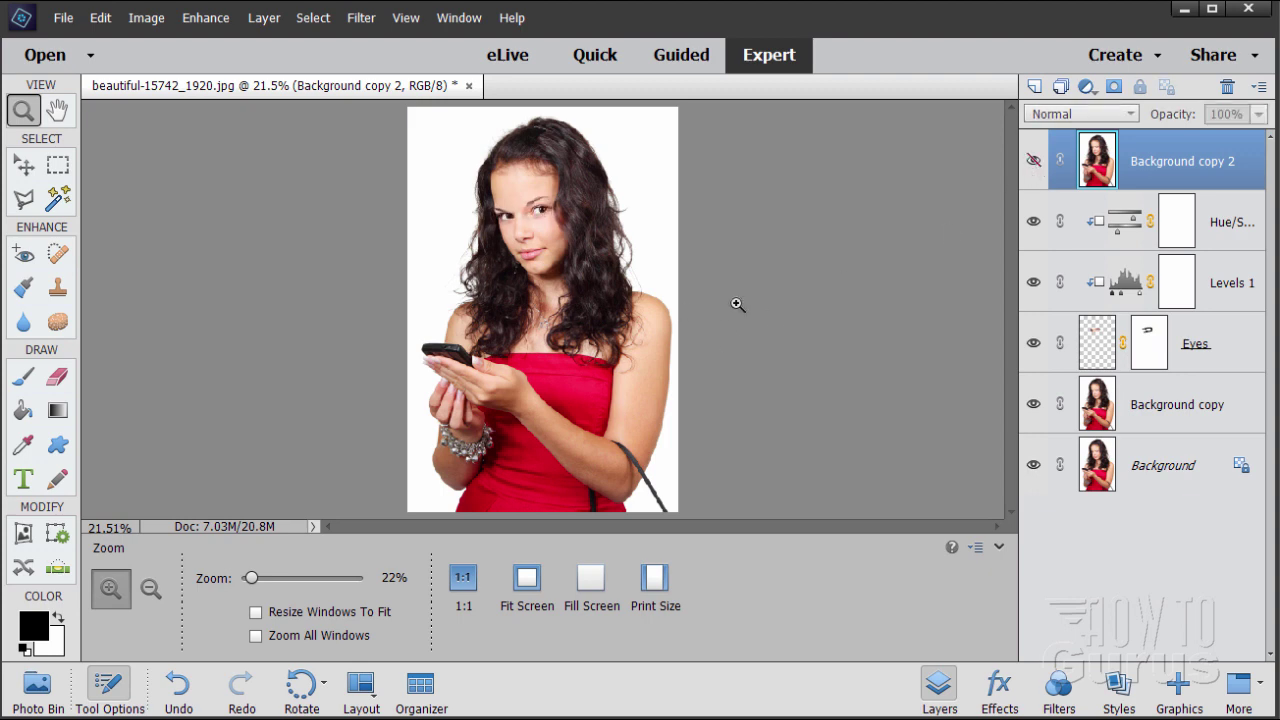